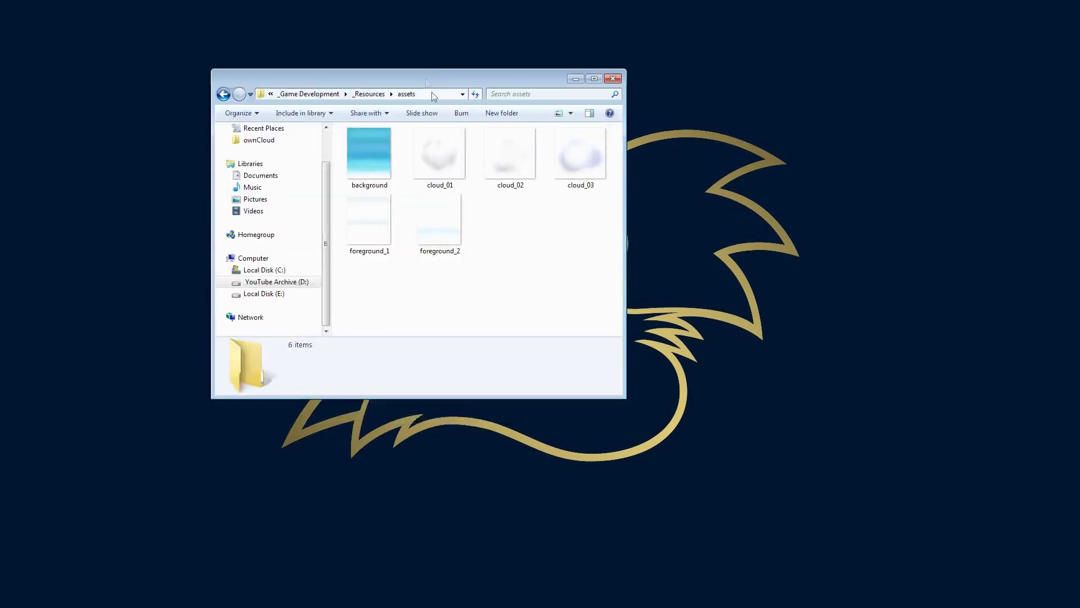
Step: Review the six asset images, then select the ParallaxBackground and Layer project in the Project Manager
drag(619, 304, 343, 130)
click(608, 277)
click(385, 174)
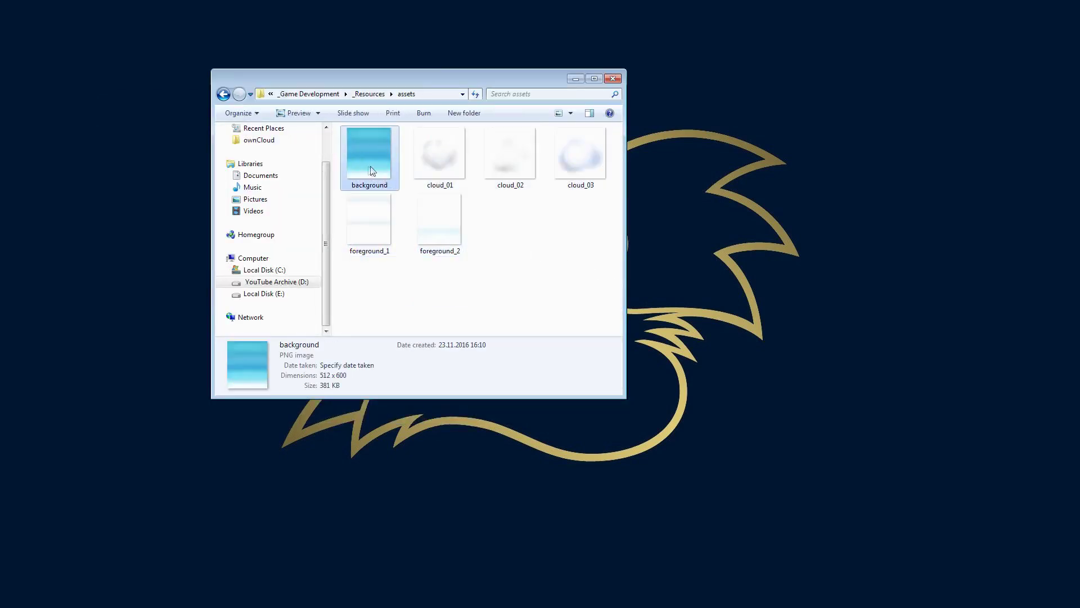
click(429, 172)
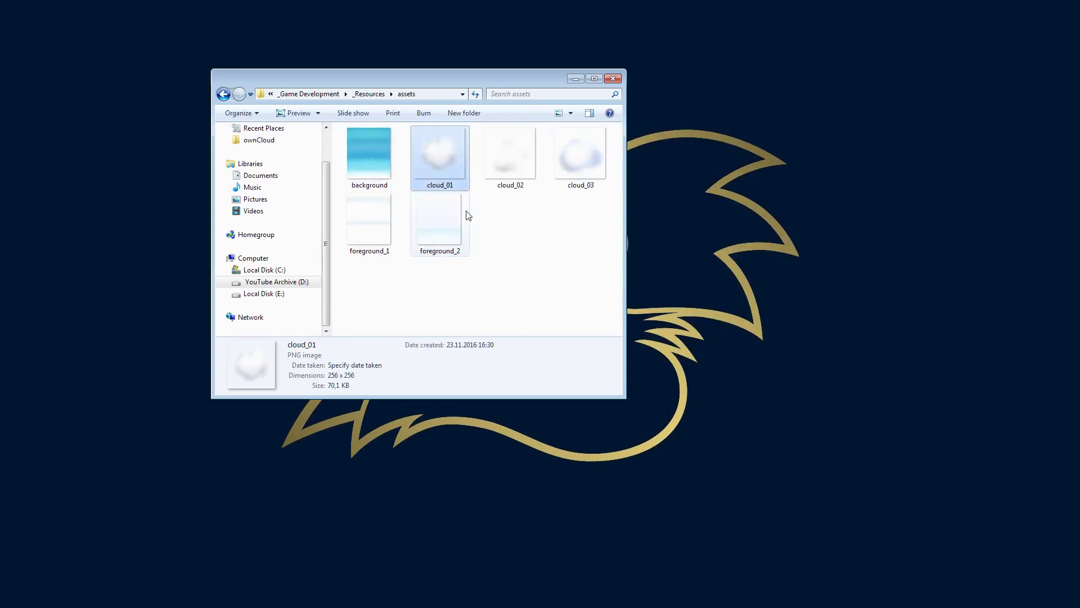
drag(536, 275, 341, 218)
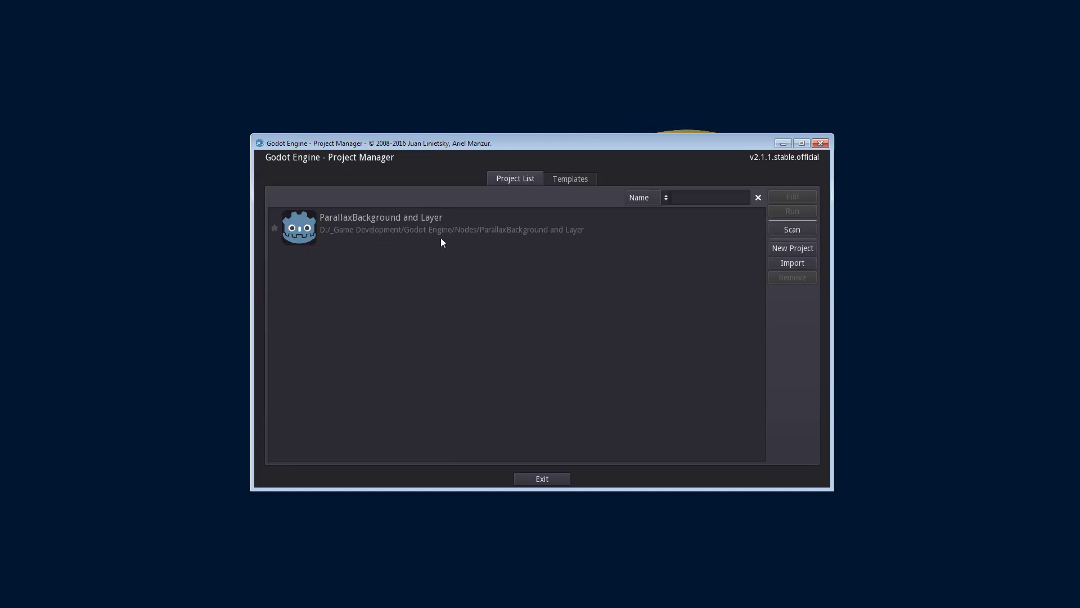
click(450, 233)
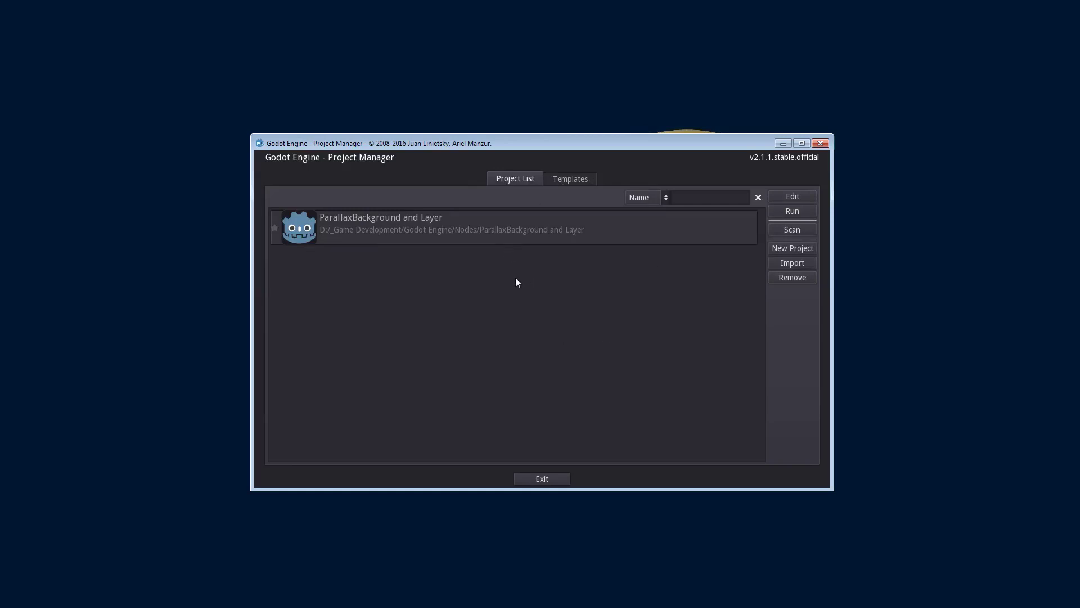
Step: Open the project in the editor and create a Control root node named main
double_click(535, 231)
click(15, 61)
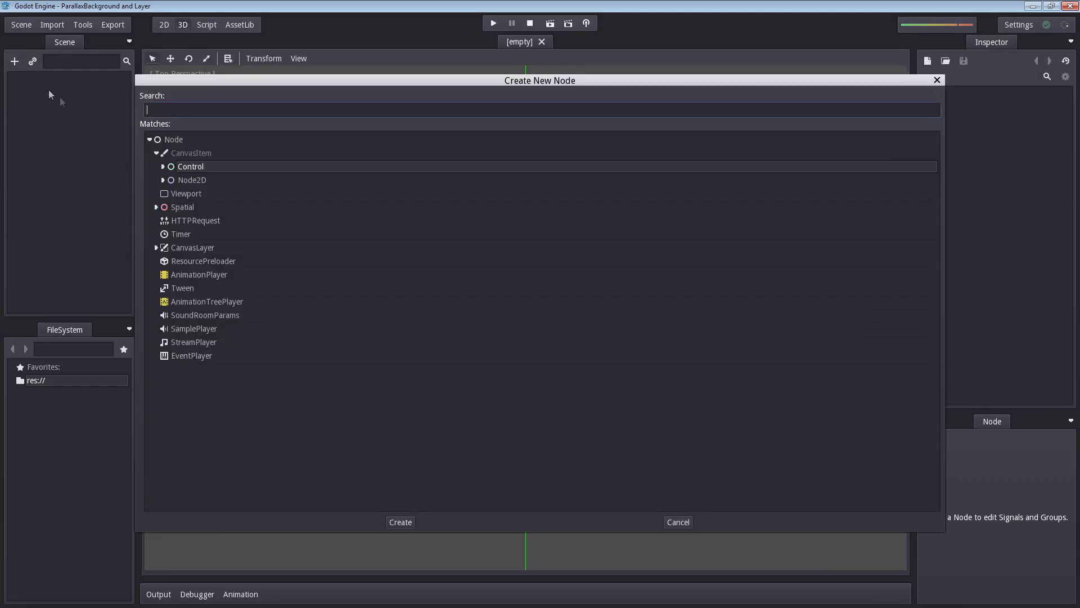
double_click(192, 166)
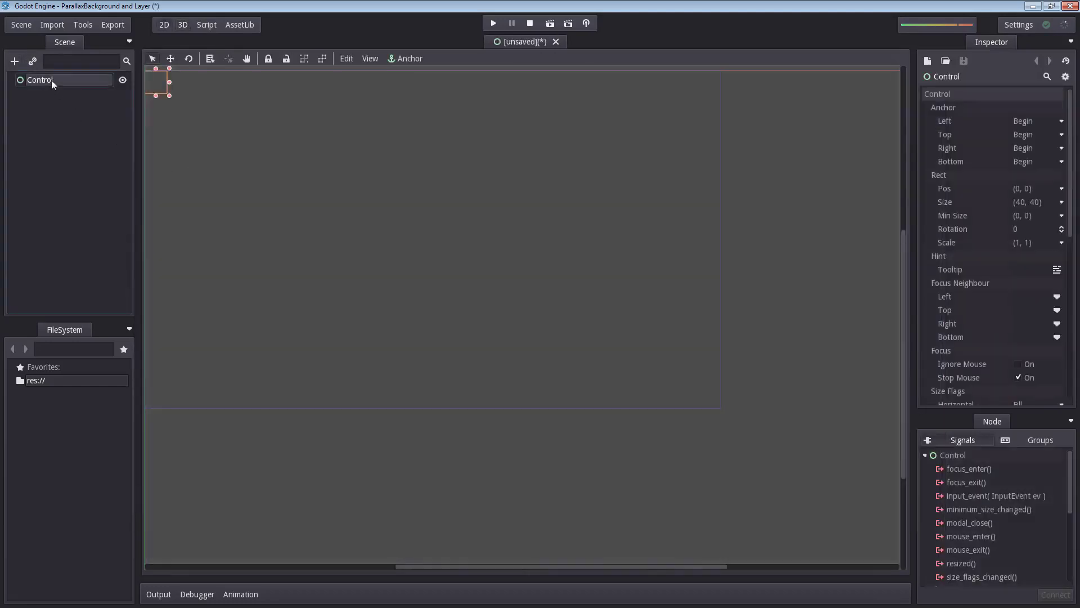
double_click(37, 78)
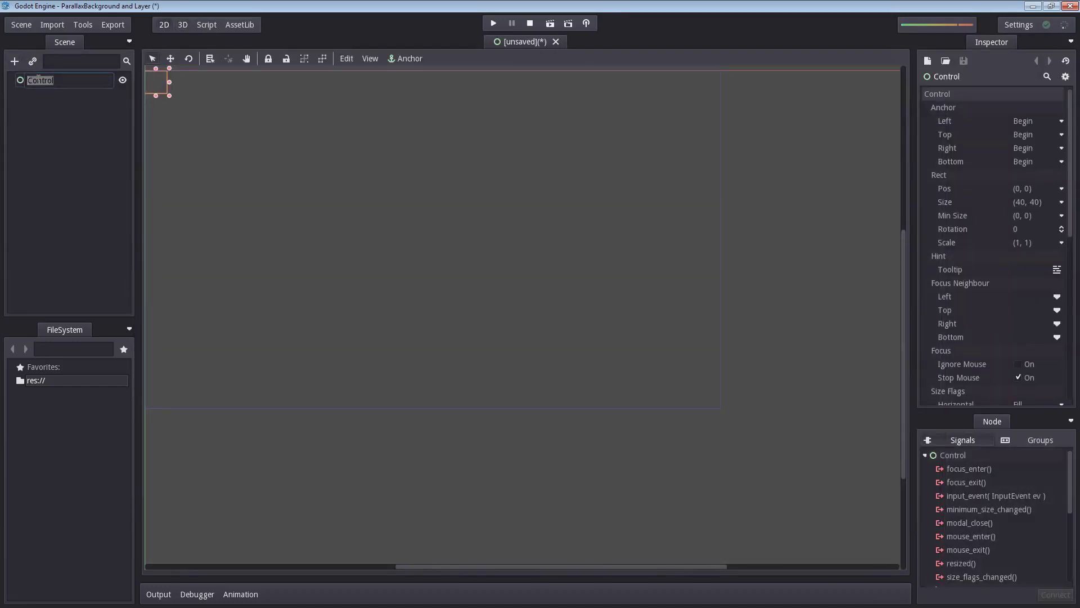
text(main)
key(Return)
Step: Save the scene as main.tscn and set it as the project's main scene
key(ctrl+s)
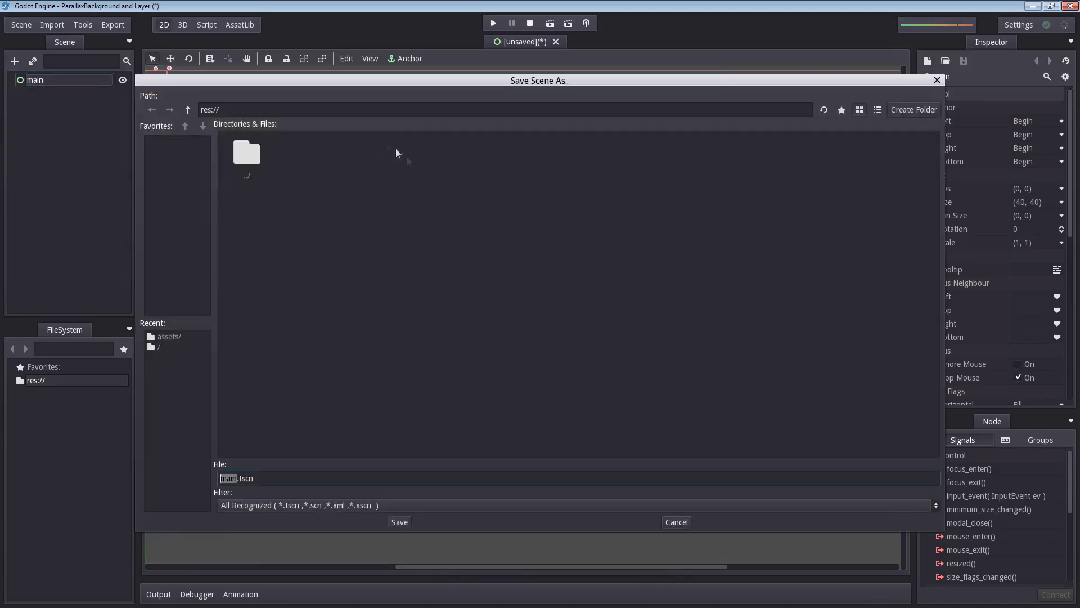
click(399, 522)
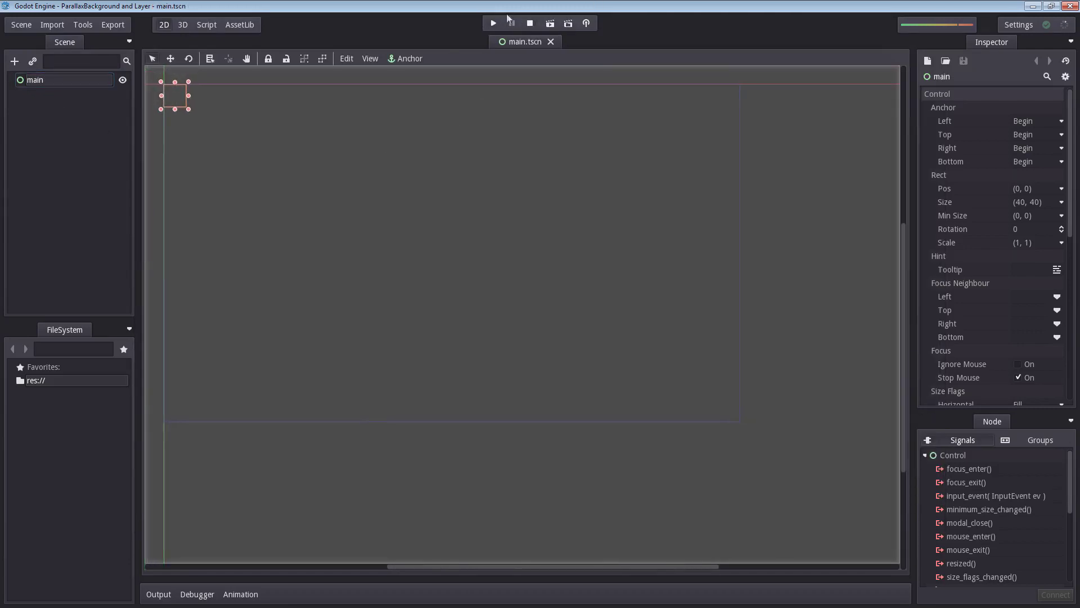
click(493, 23)
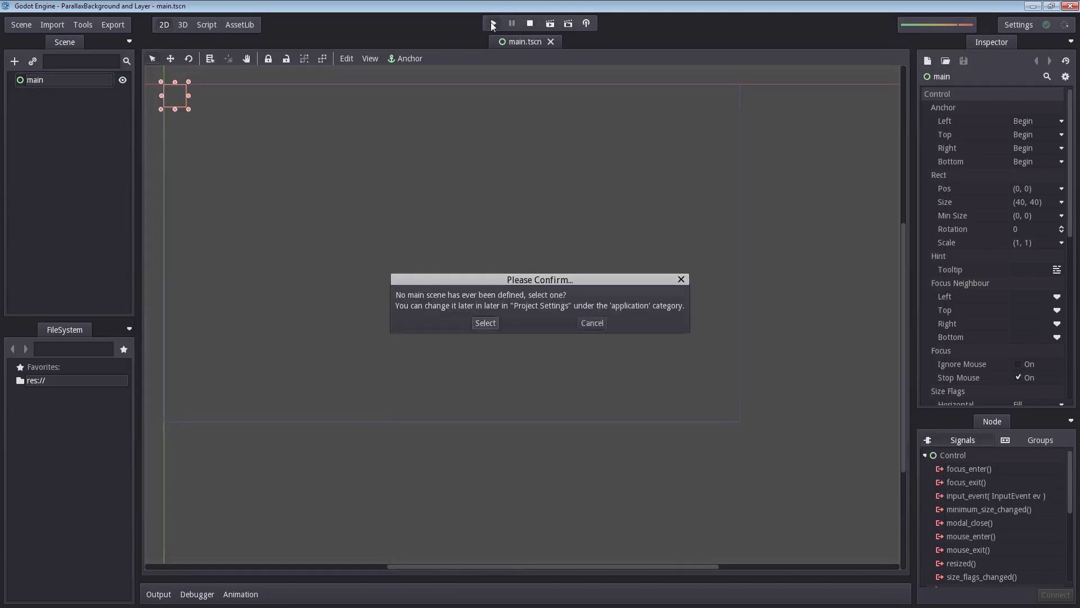
click(491, 322)
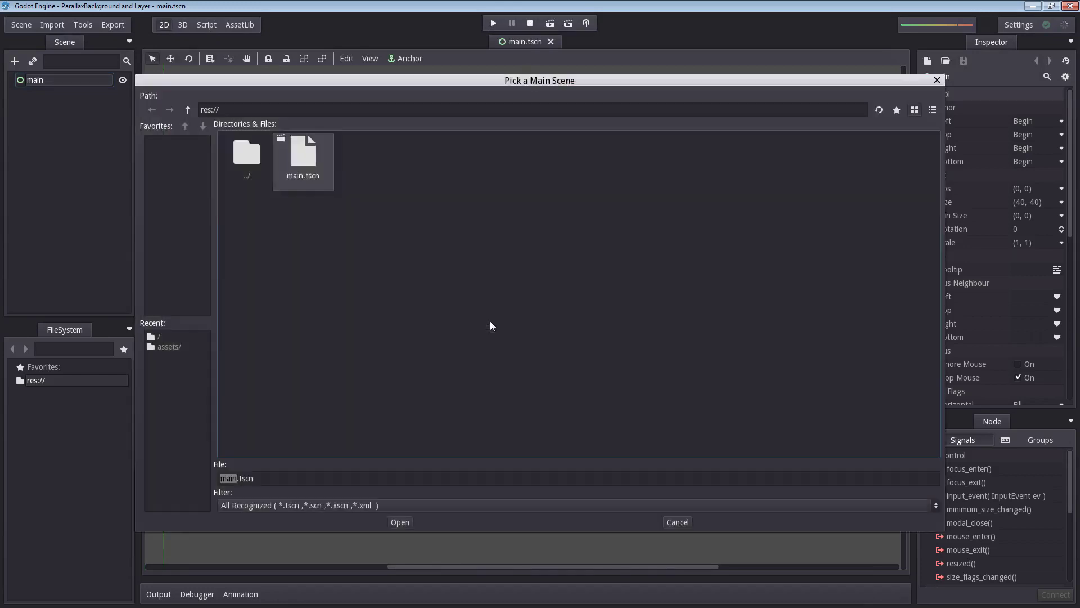
double_click(308, 155)
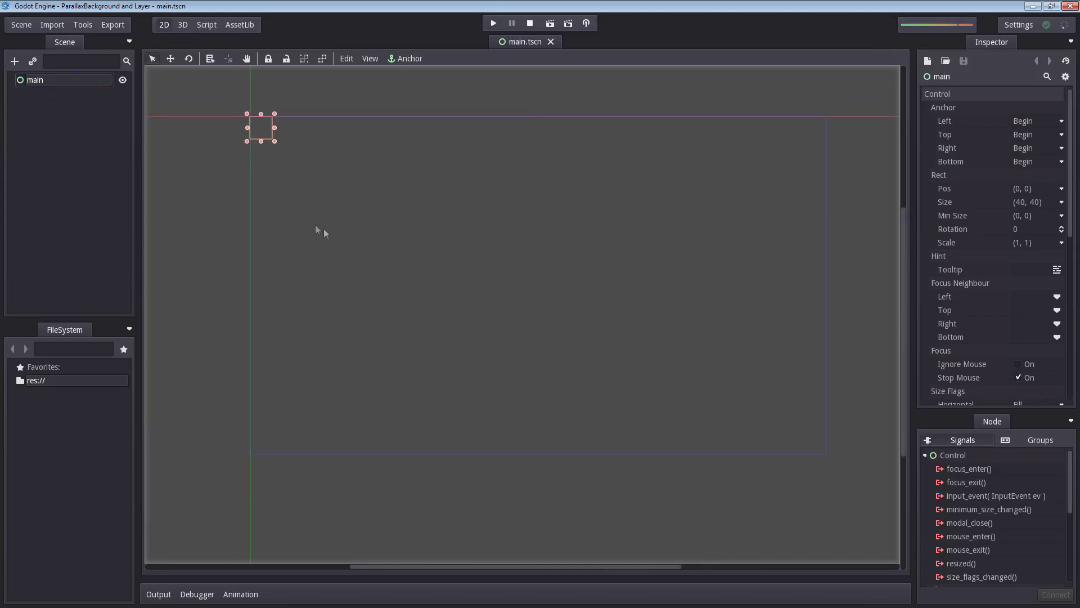
Step: Search 'ParallaxBack' to add a ParallaxBackground under main and rename it parallax_background
middle_drag(324, 233, 303, 233)
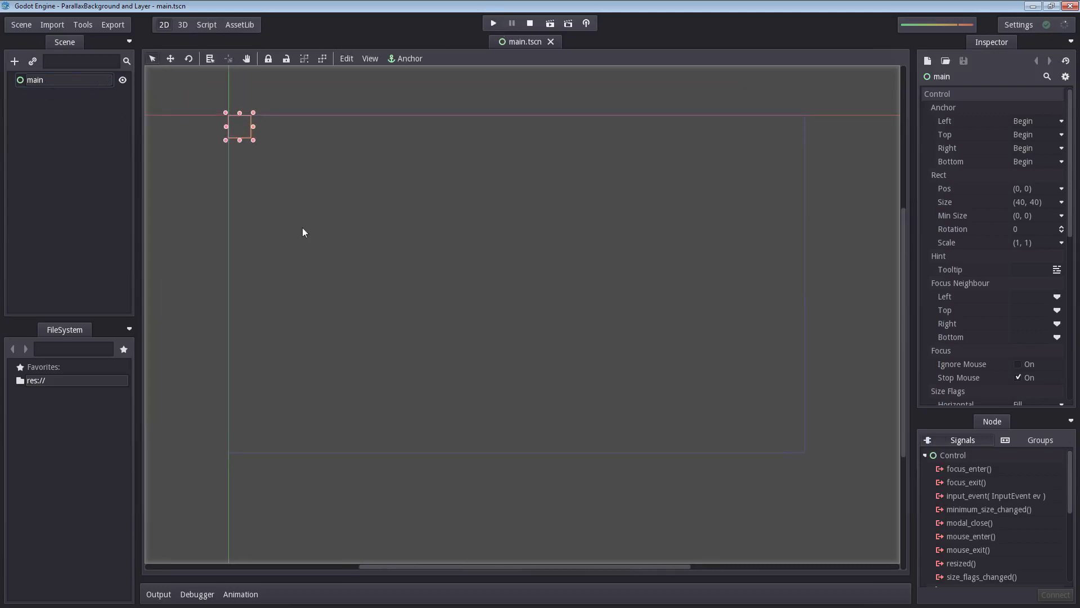
right_click(44, 82)
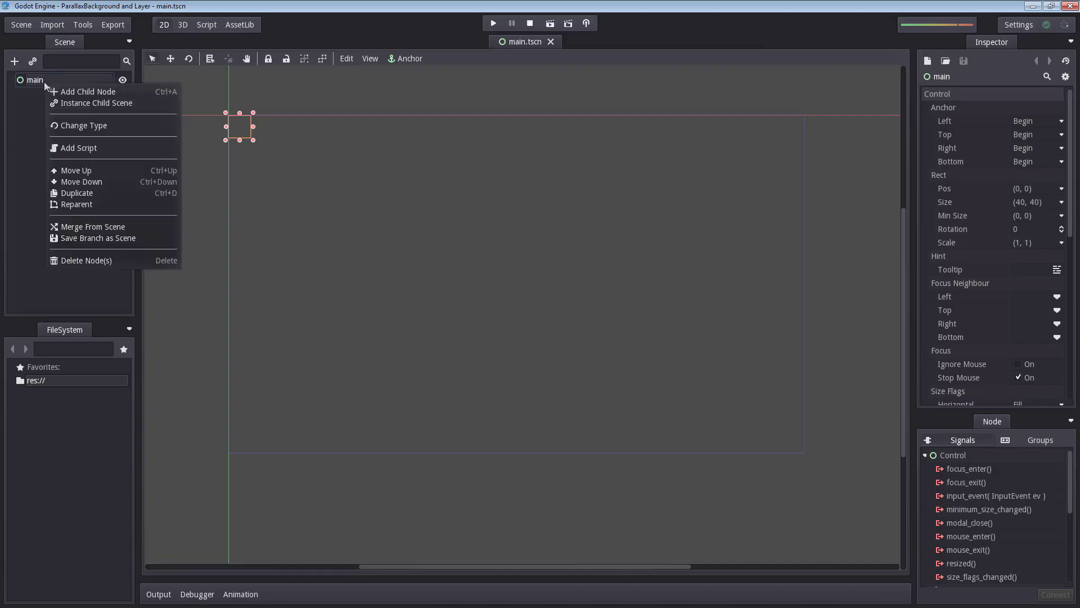
click(101, 91)
text(ParallaxBack)
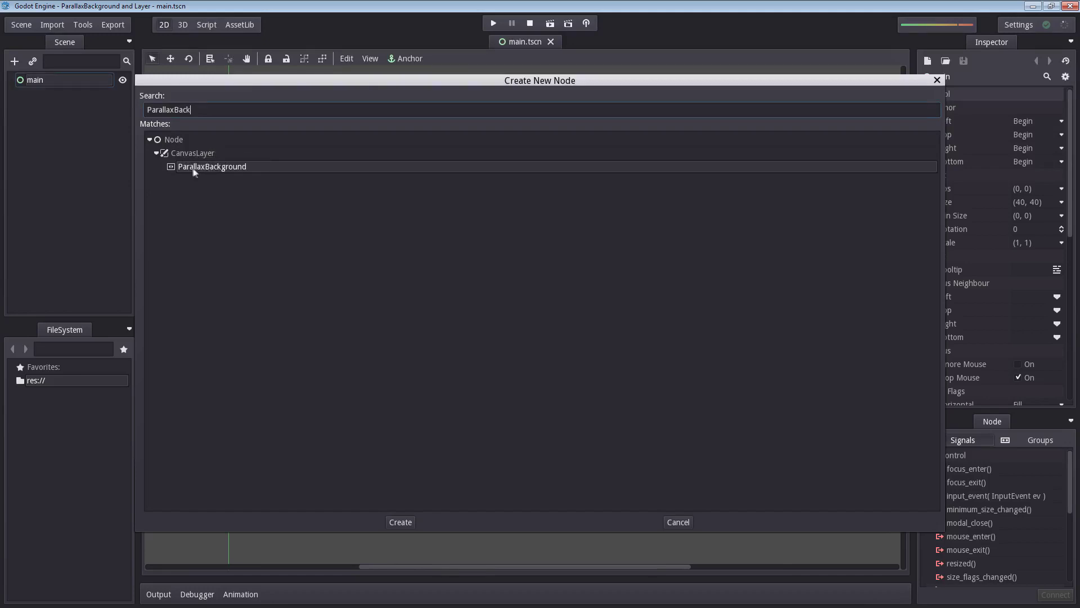
double_click(205, 167)
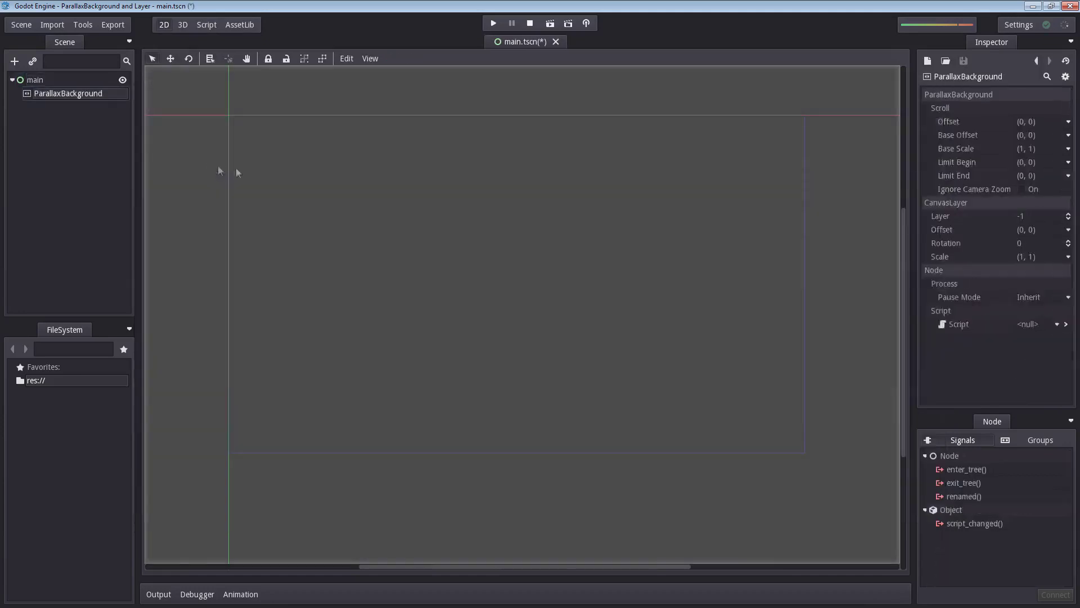
double_click(70, 91)
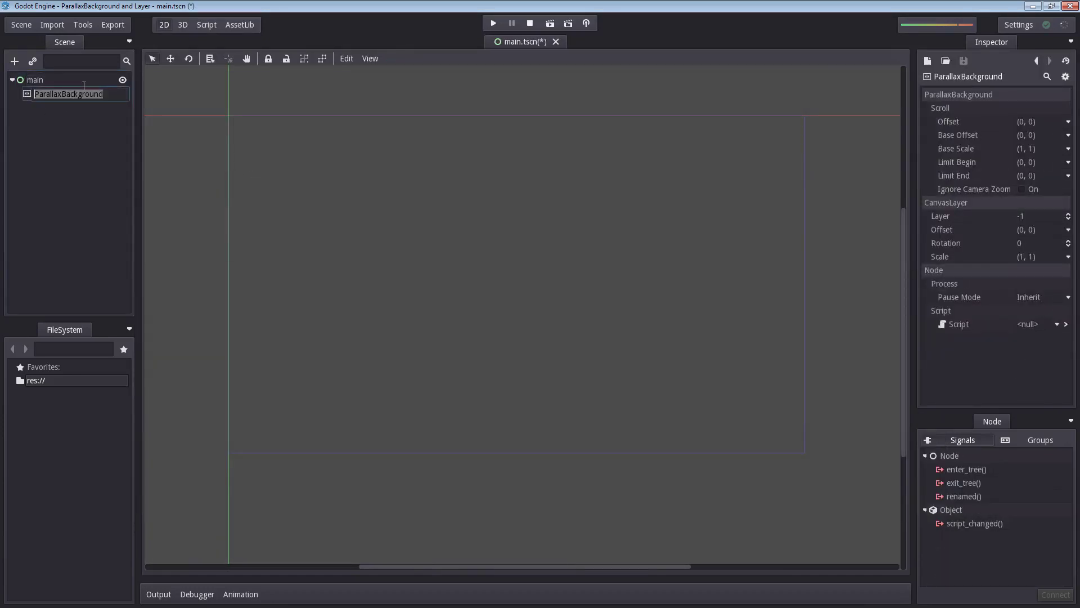
text(parallax_background)
key(Return)
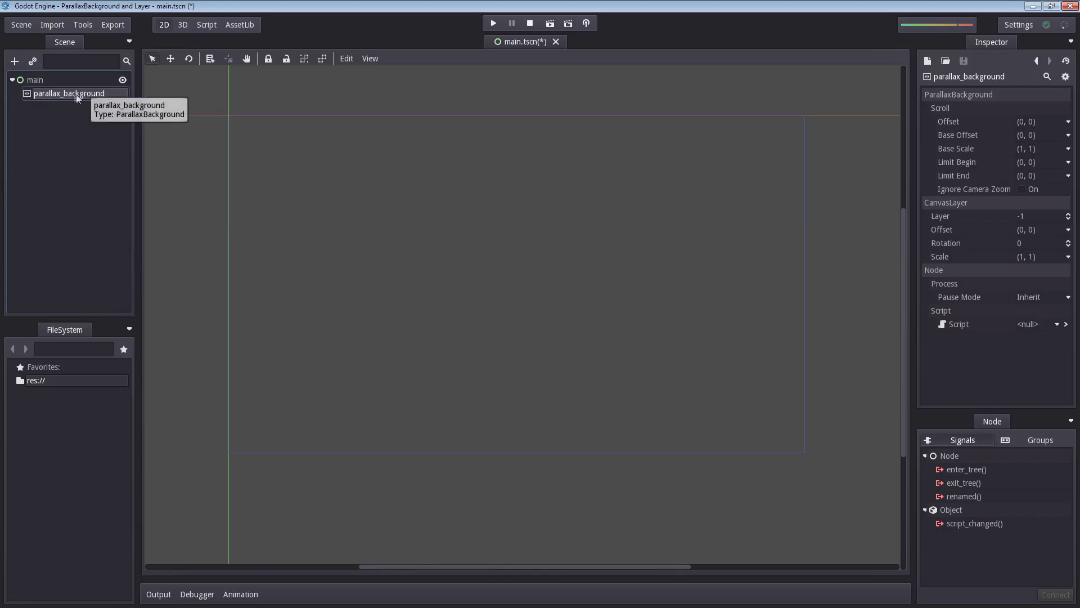
click(15, 62)
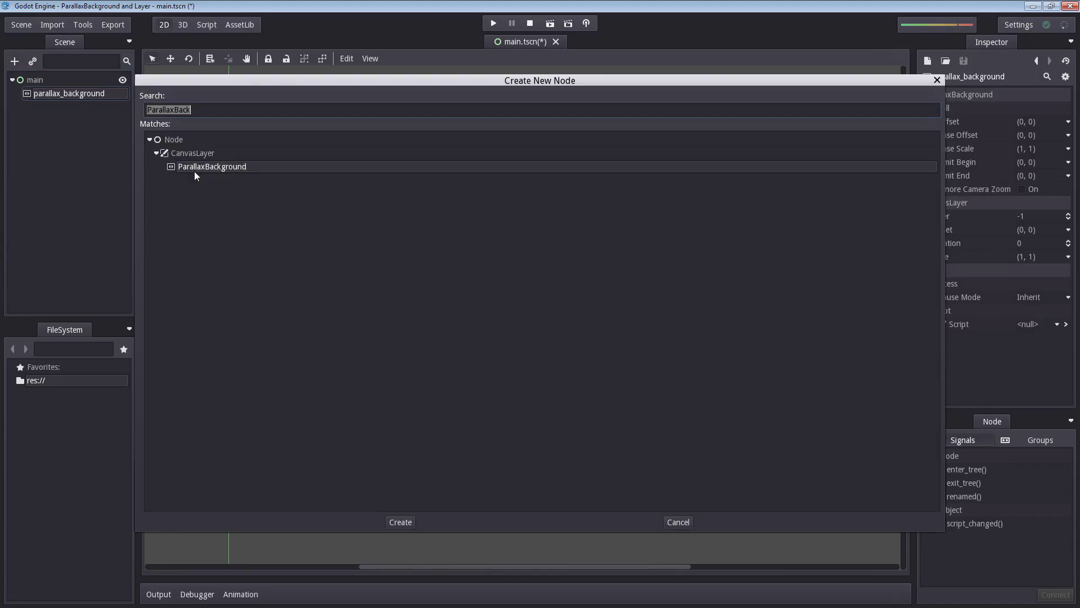
click(96, 146)
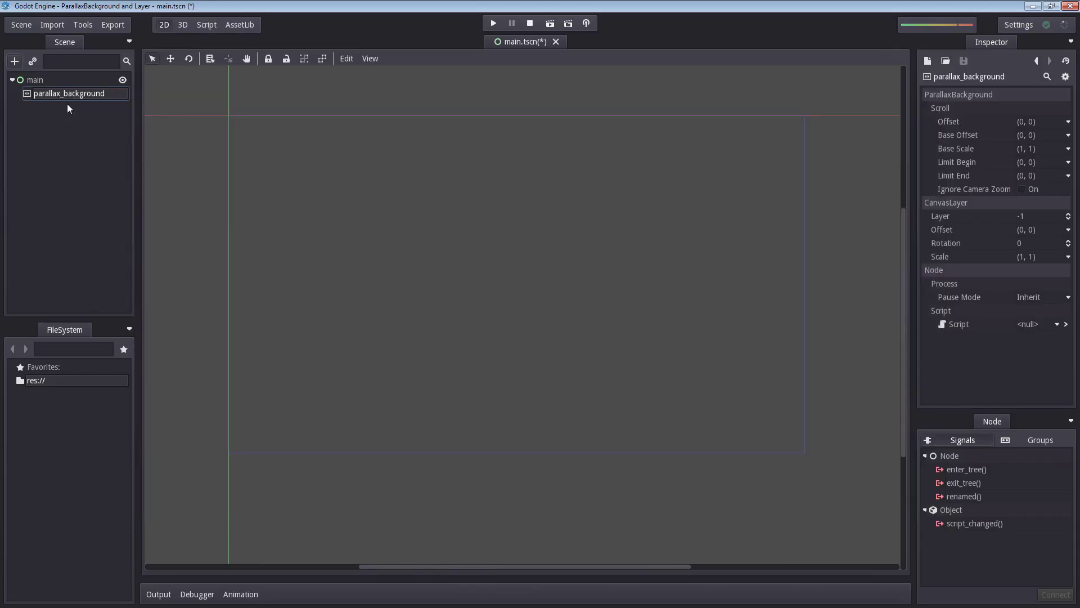
Step: Add a ParallaxLayer child node under parallax_background
right_click(74, 93)
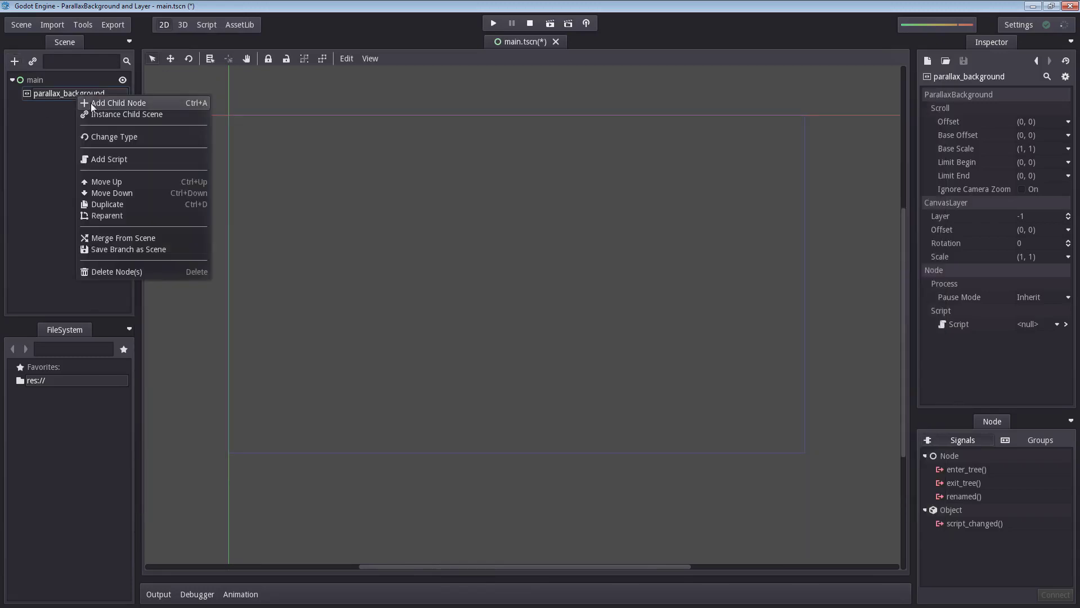
right_click(60, 92)
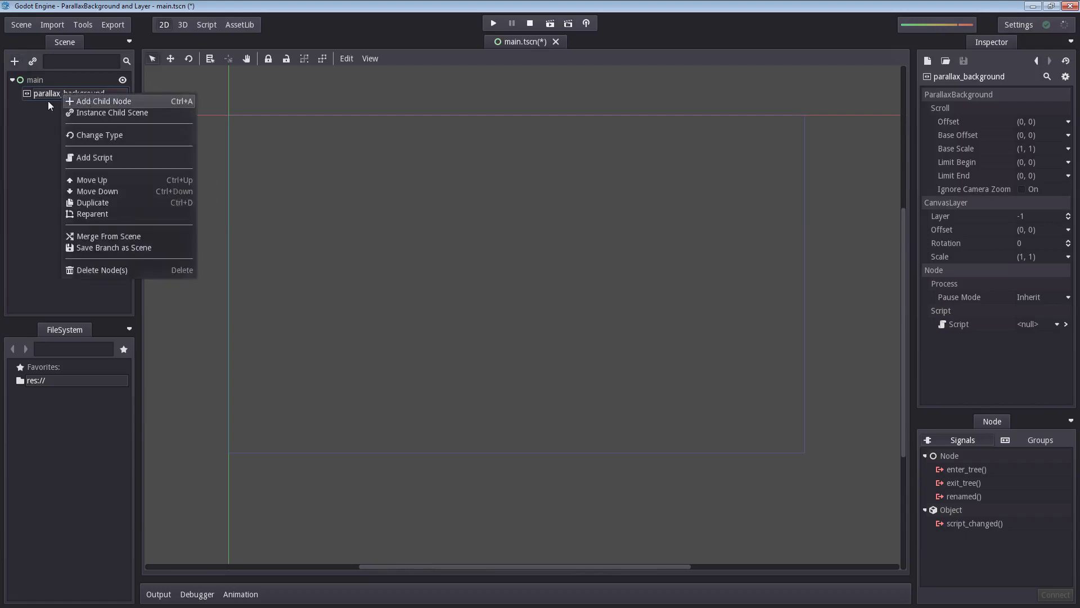
click(119, 102)
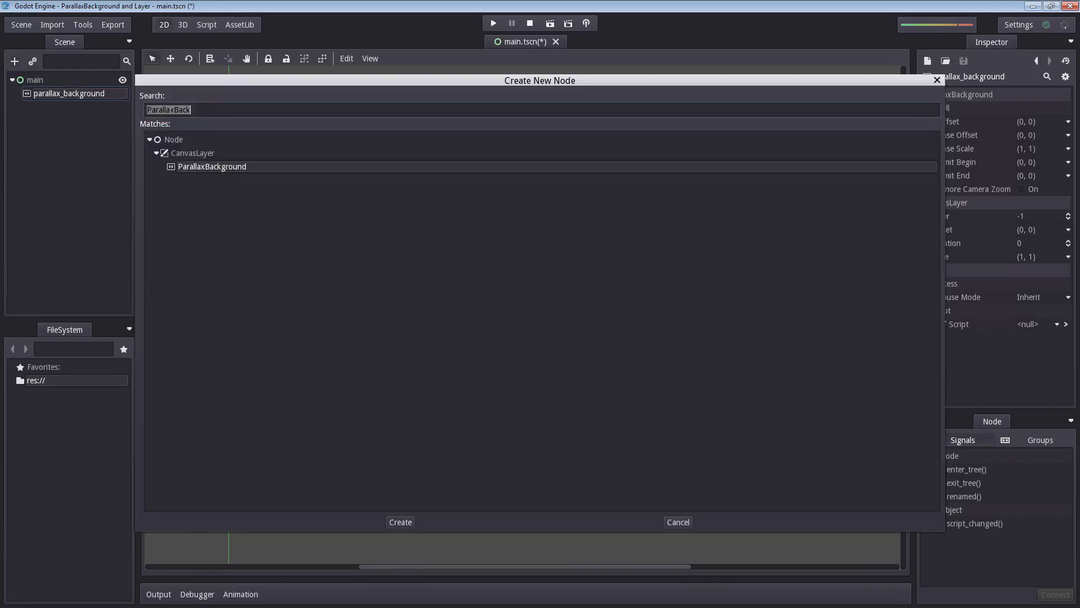
text(Parallax)
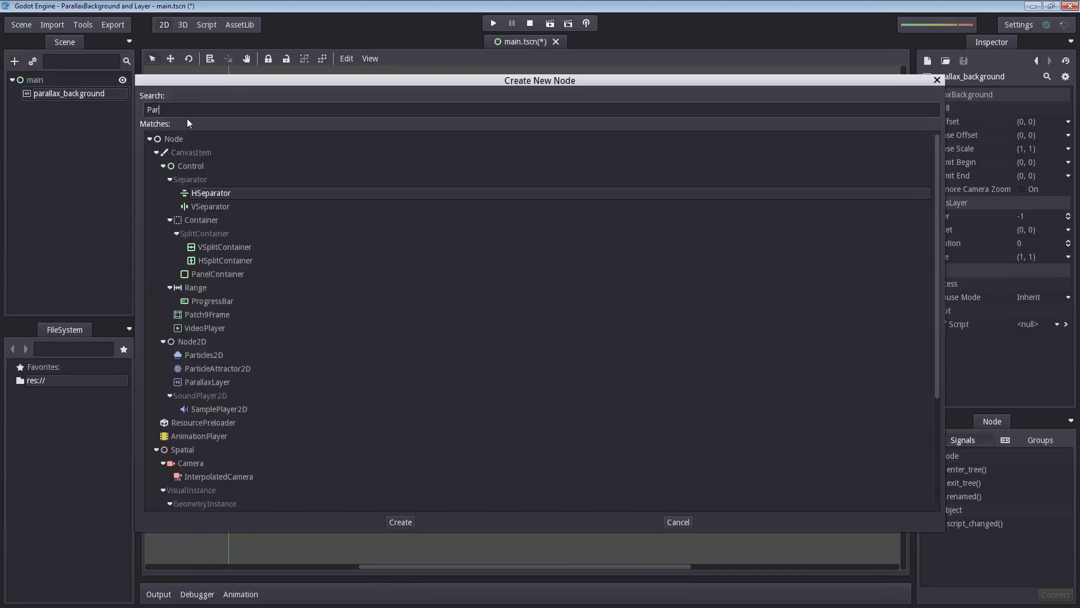
click(227, 208)
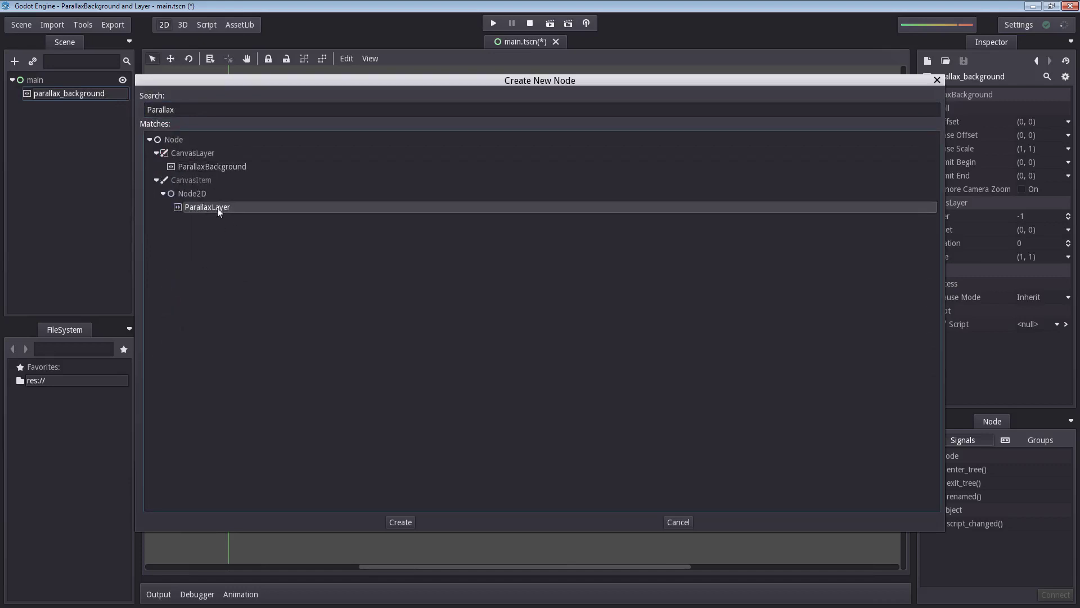
double_click(212, 205)
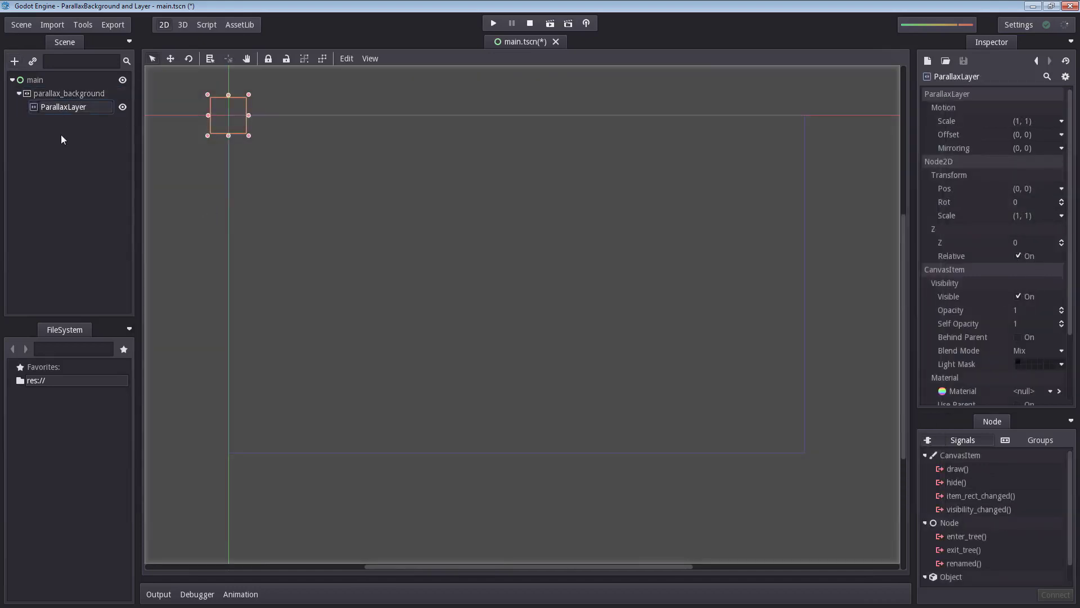
Step: Rename the ParallaxLayer to background and leave its Mirroring at (0, 0)
click(53, 107)
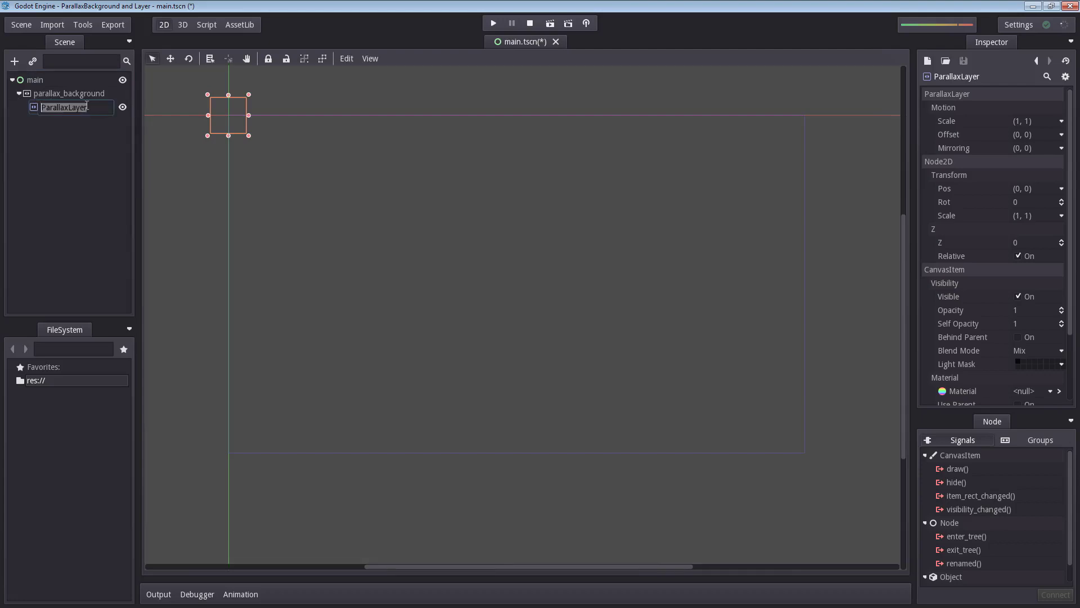
text(background)
key(Return)
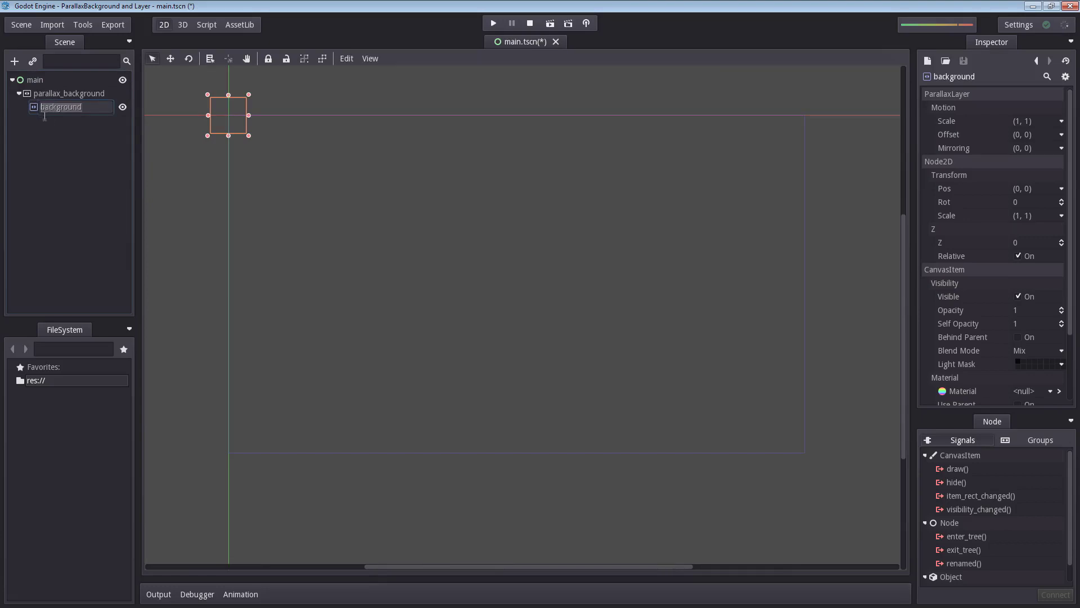
click(51, 108)
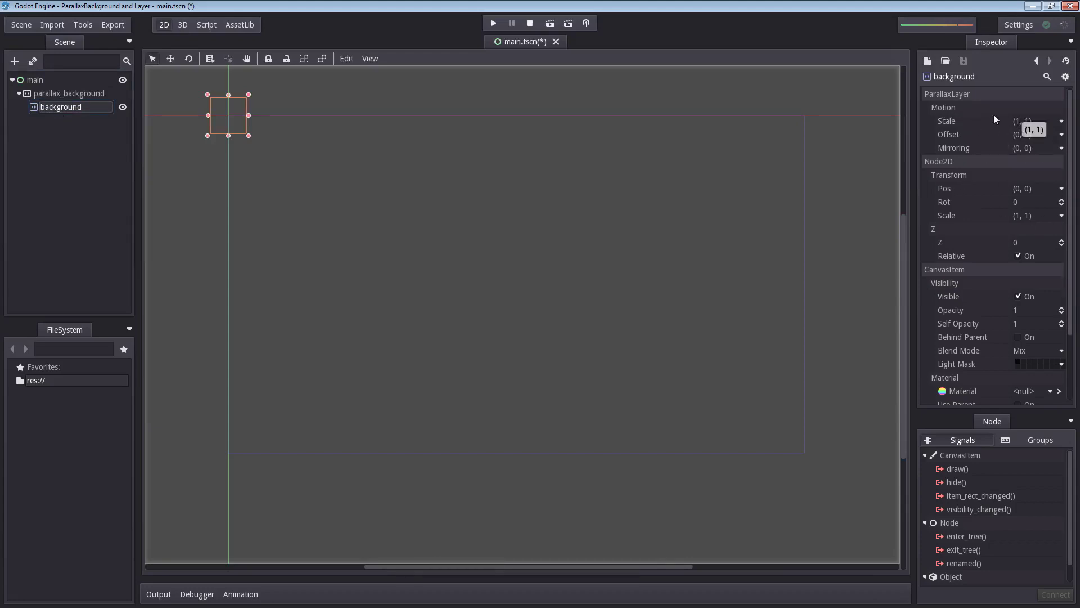
click(1017, 148)
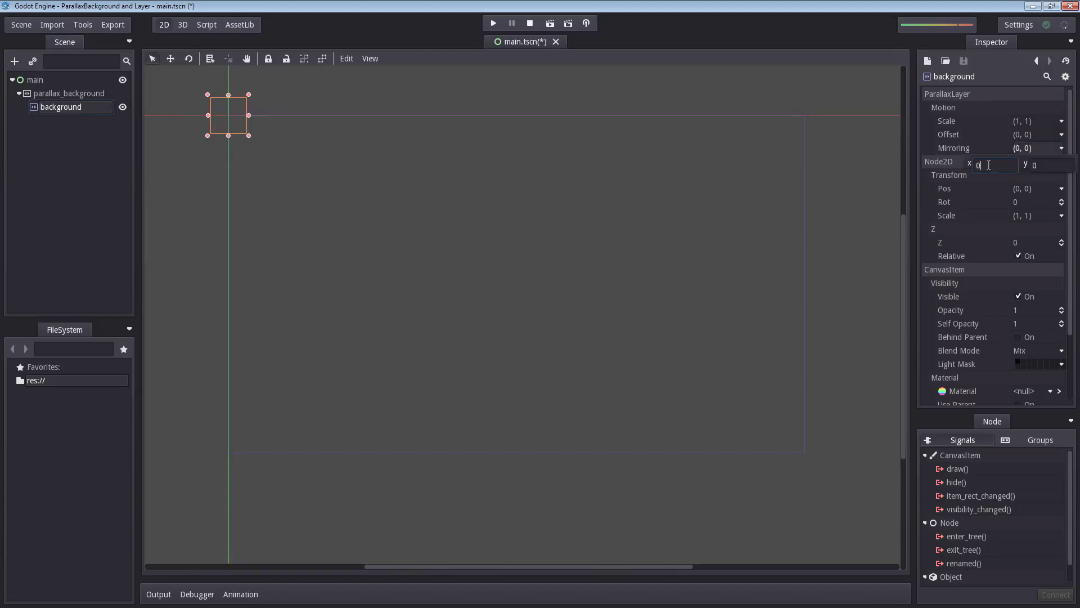
click(960, 145)
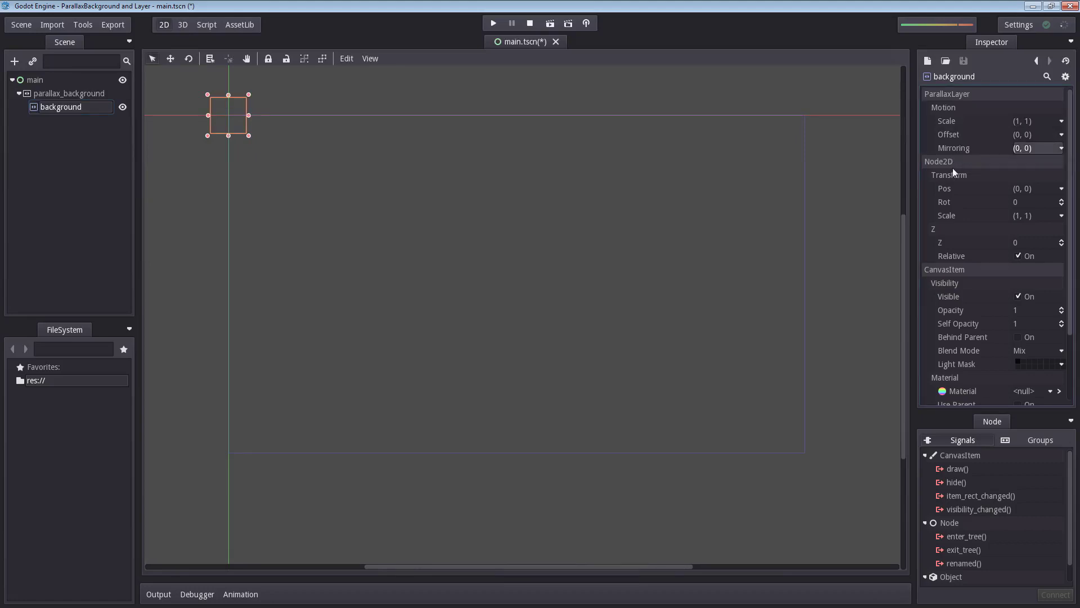
Step: Add a Sprite child under the background layer and name it sprite
right_click(54, 106)
click(70, 113)
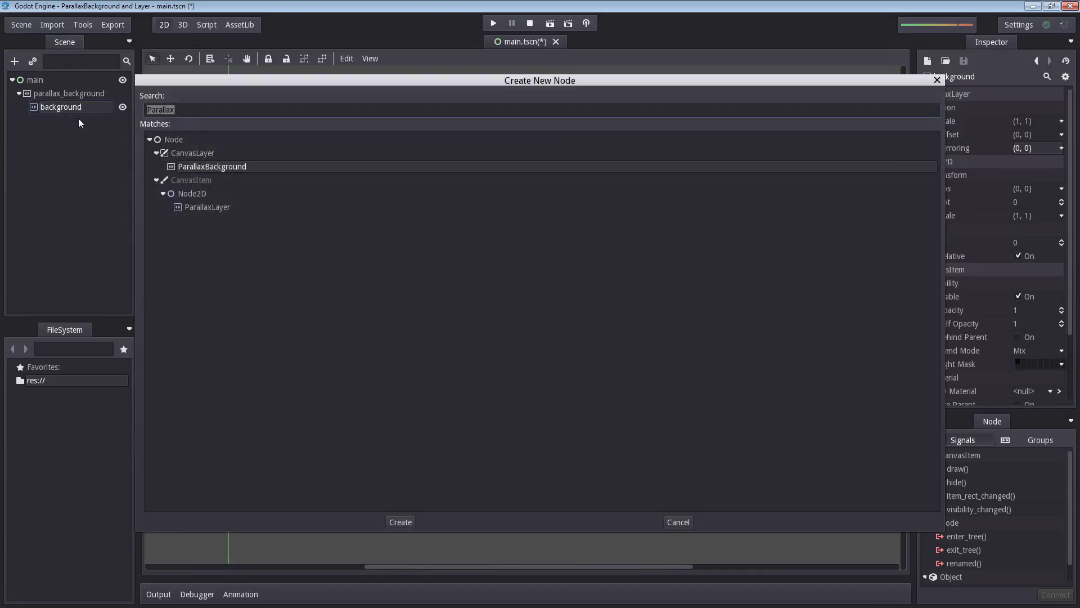
text(TextureF)
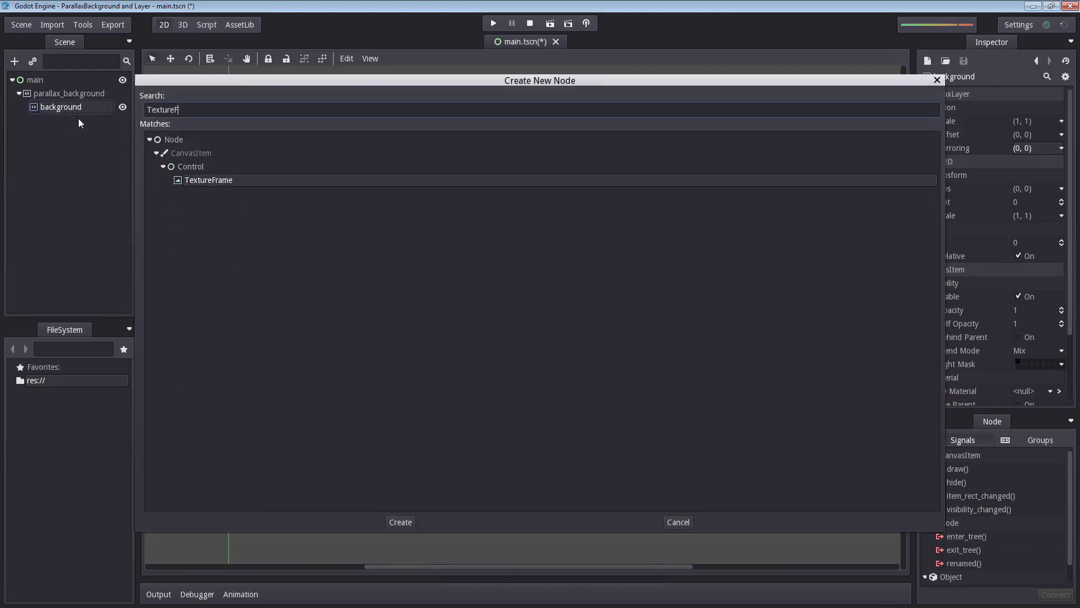
key(ctrl+a)
text(Sprite)
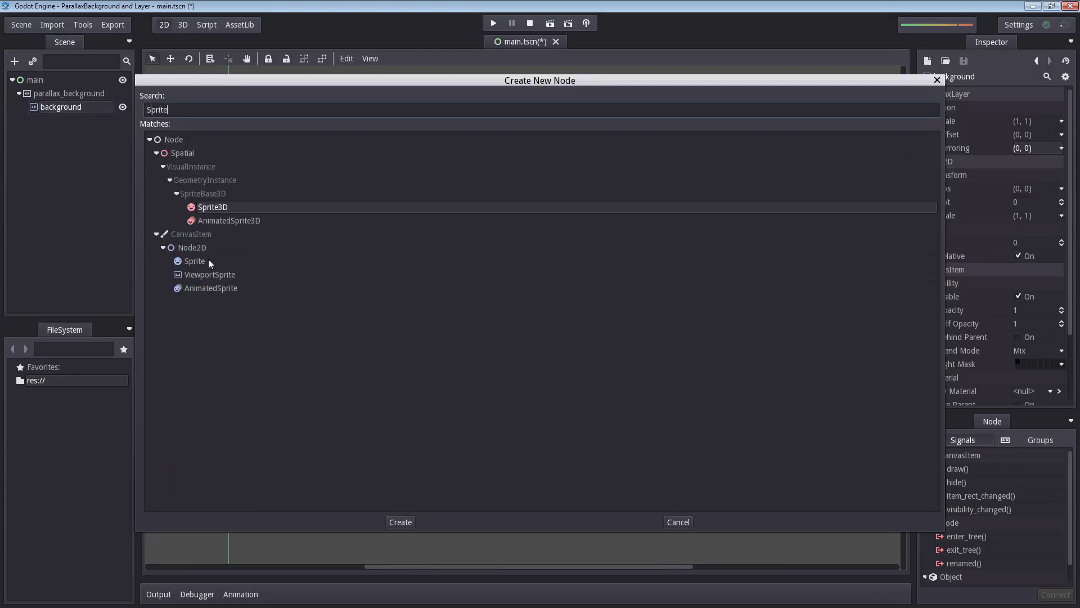
double_click(194, 261)
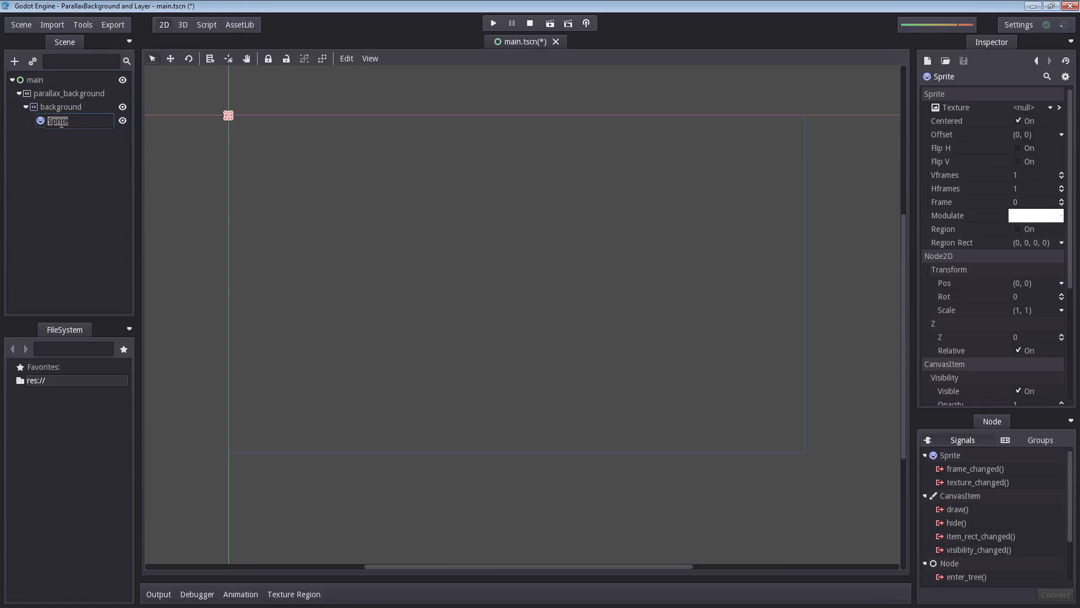
text(sprite)
key(Return)
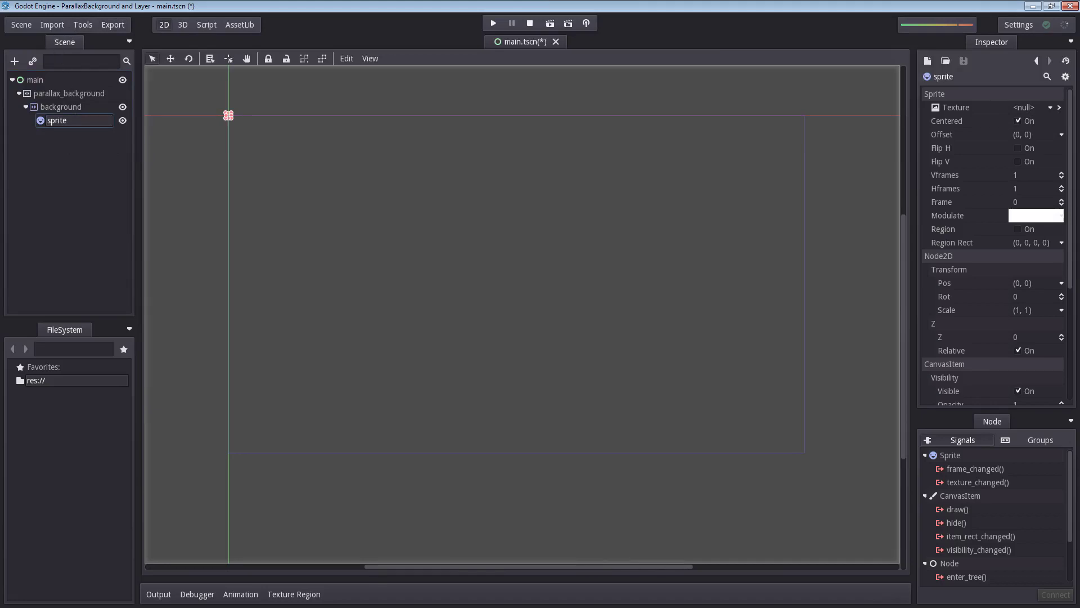
Step: Look over the asset images in the folder window, then close the file windows
key(alt+Tab)
drag(716, 306, 639, 121)
key(alt+Tab)
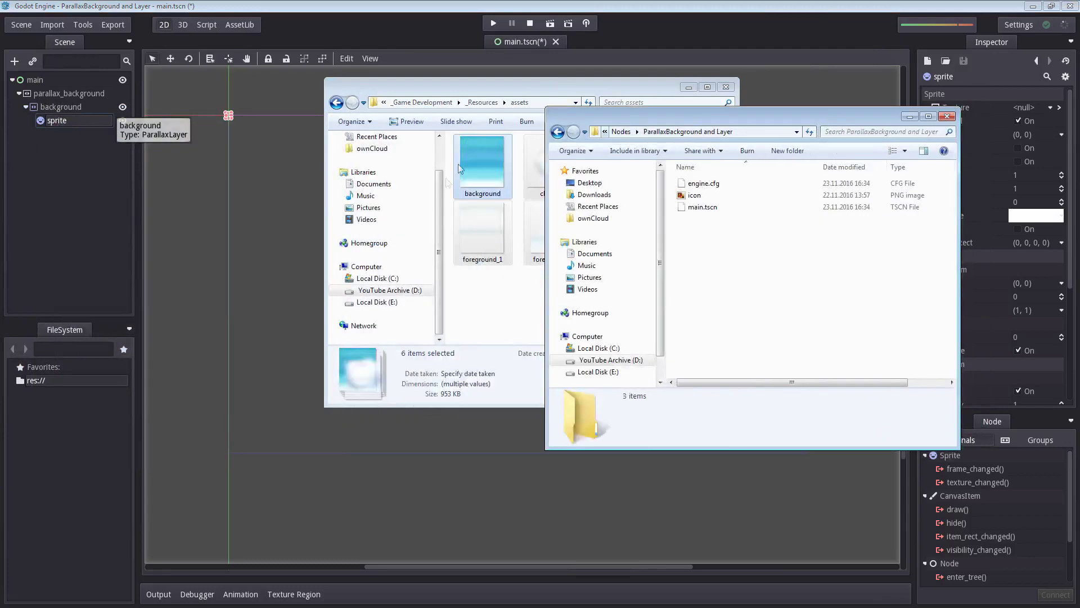
key(ctrl+a)
key(alt+F4)
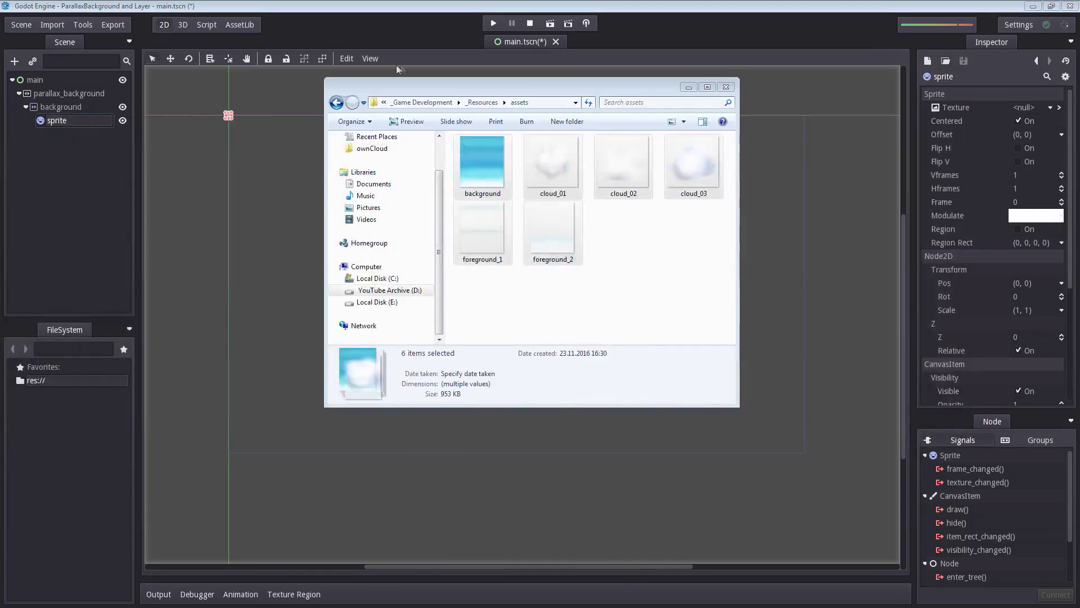
key(alt+F4)
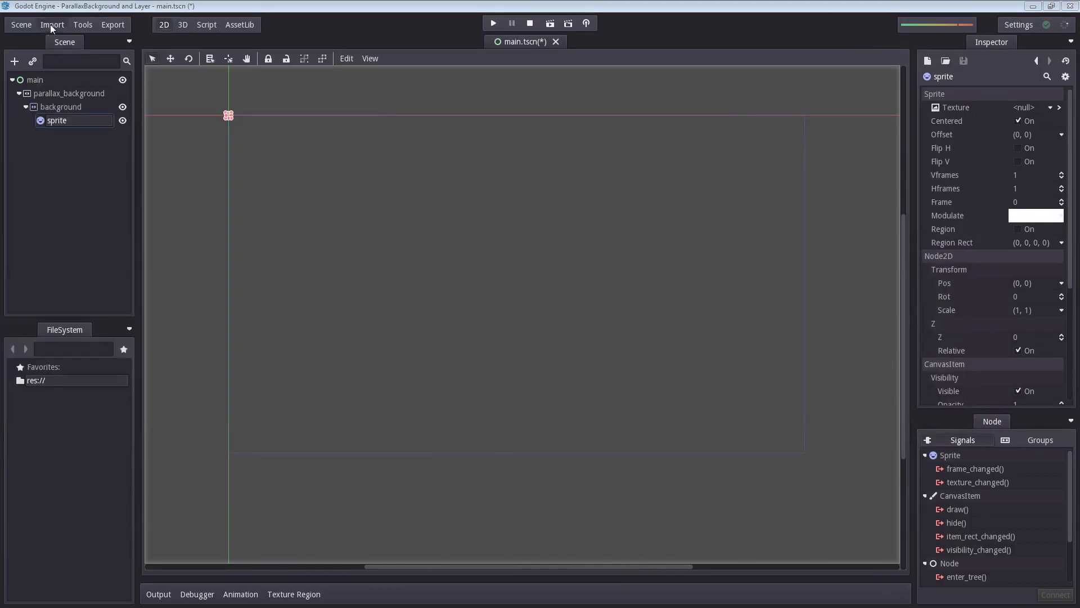
Step: Start a 2D Texture import using the six PNGs from _Resources/assets as sources
click(52, 25)
click(68, 40)
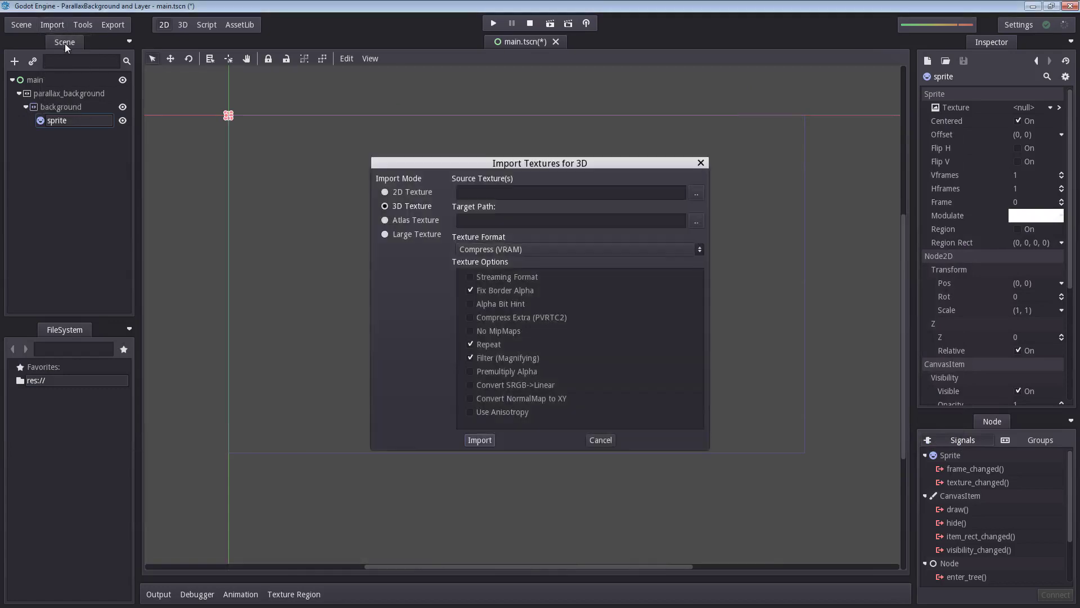
click(412, 192)
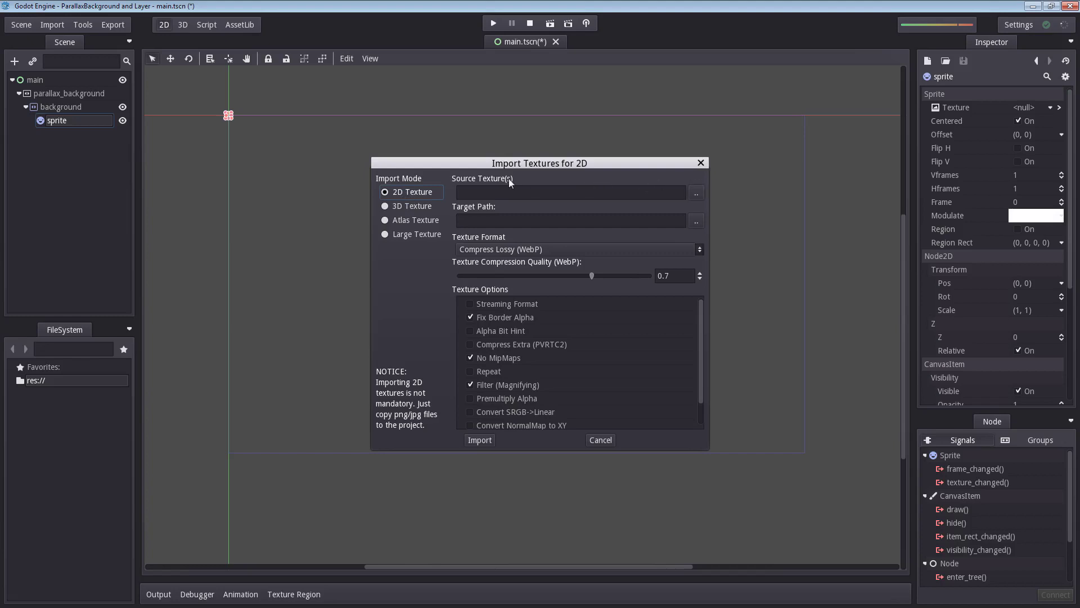
click(698, 195)
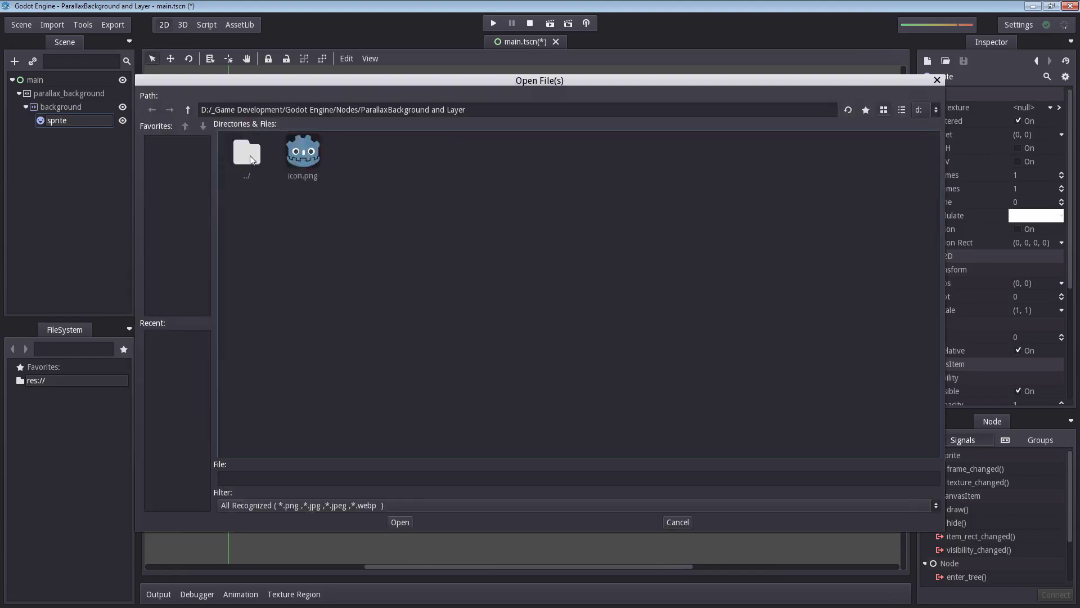
double_click(251, 155)
double_click(252, 153)
double_click(252, 156)
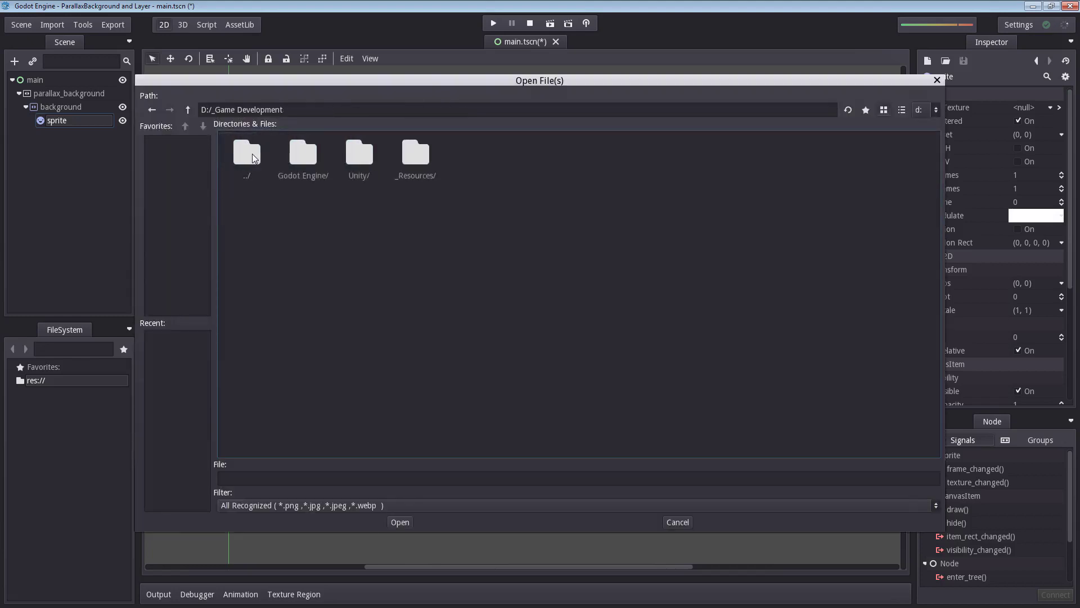
double_click(416, 157)
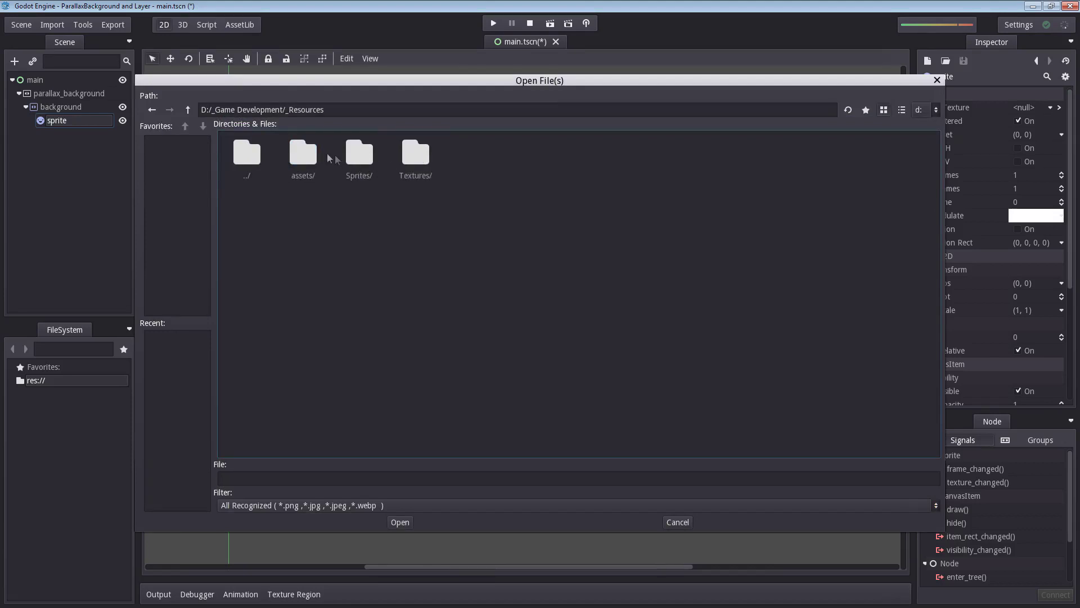
double_click(311, 149)
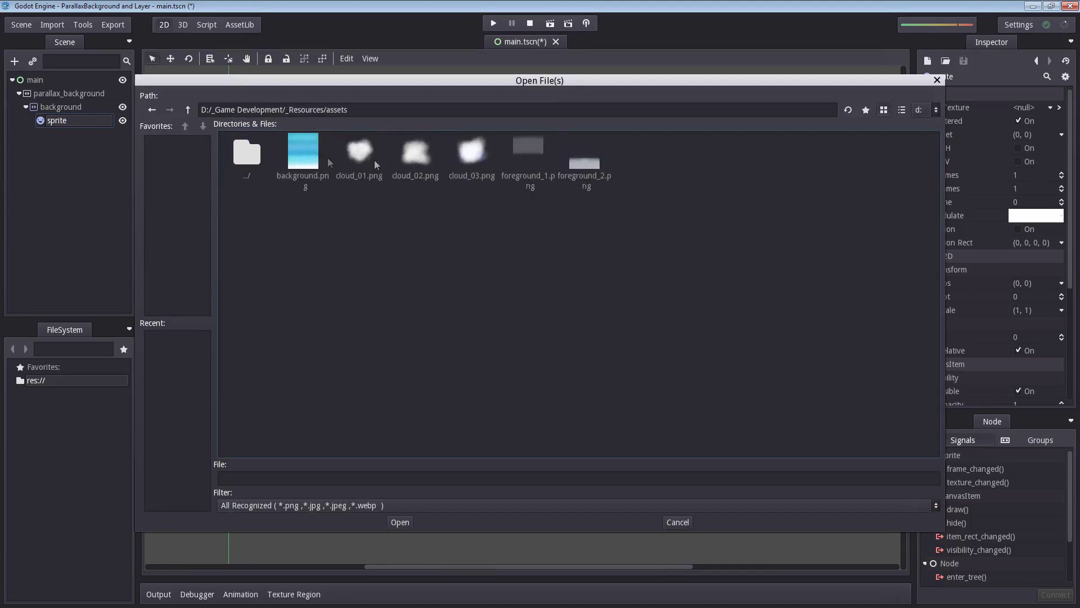
click(314, 166)
shift+click(596, 165)
click(401, 522)
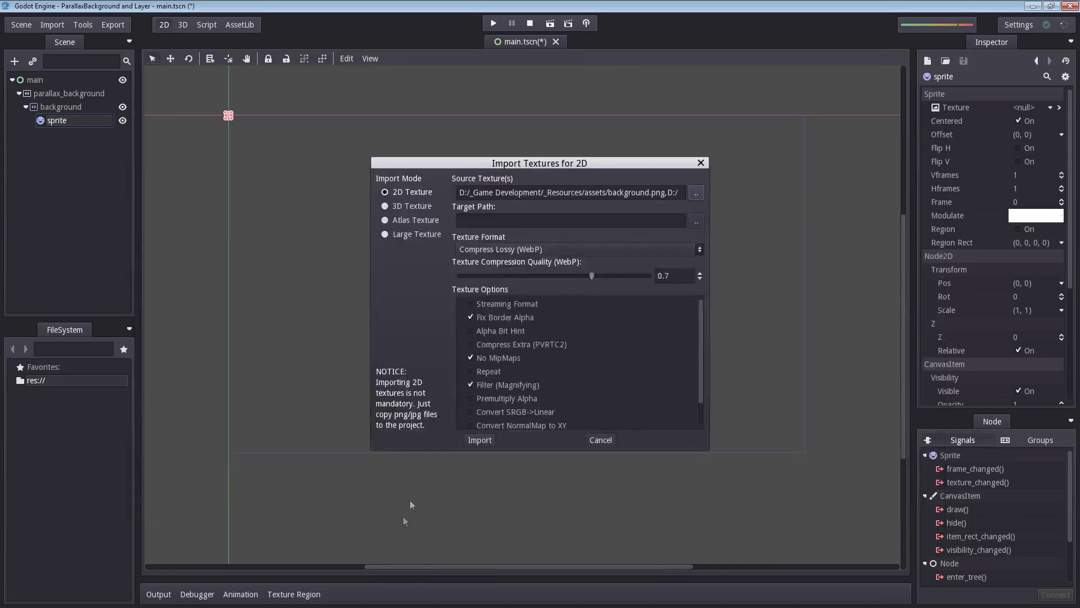
Step: Target a new res://assets folder, enable Repeat, and import the textures
click(696, 221)
double_click(154, 101)
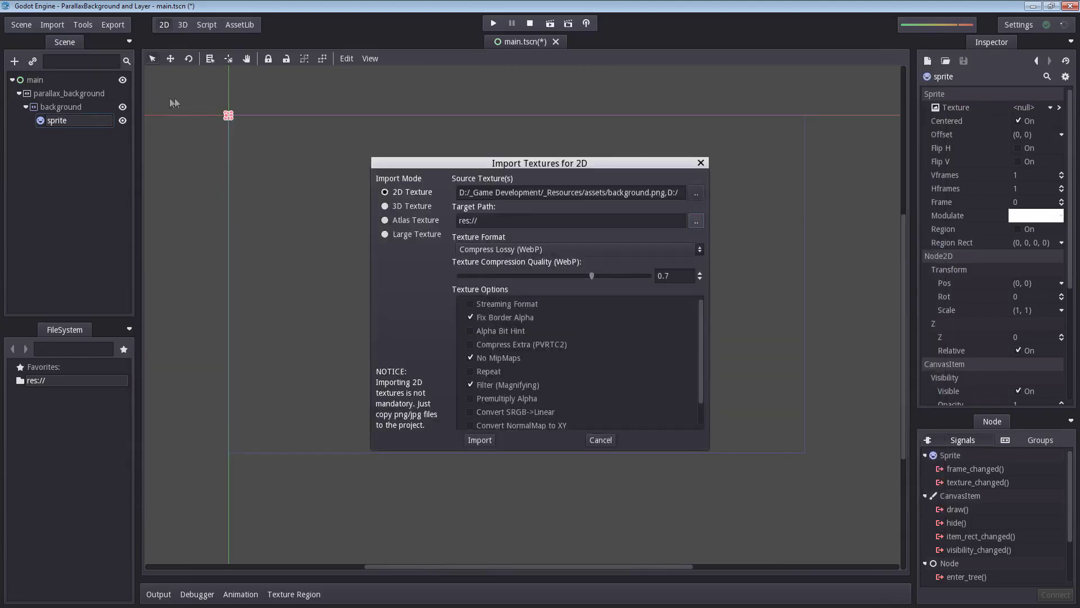
click(479, 221)
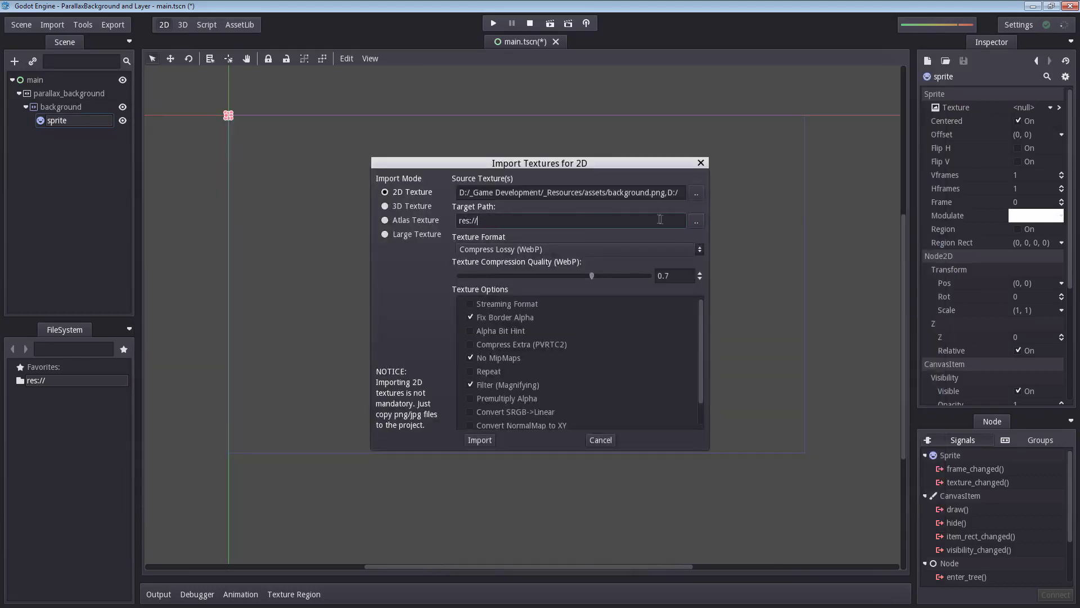
click(695, 221)
click(741, 523)
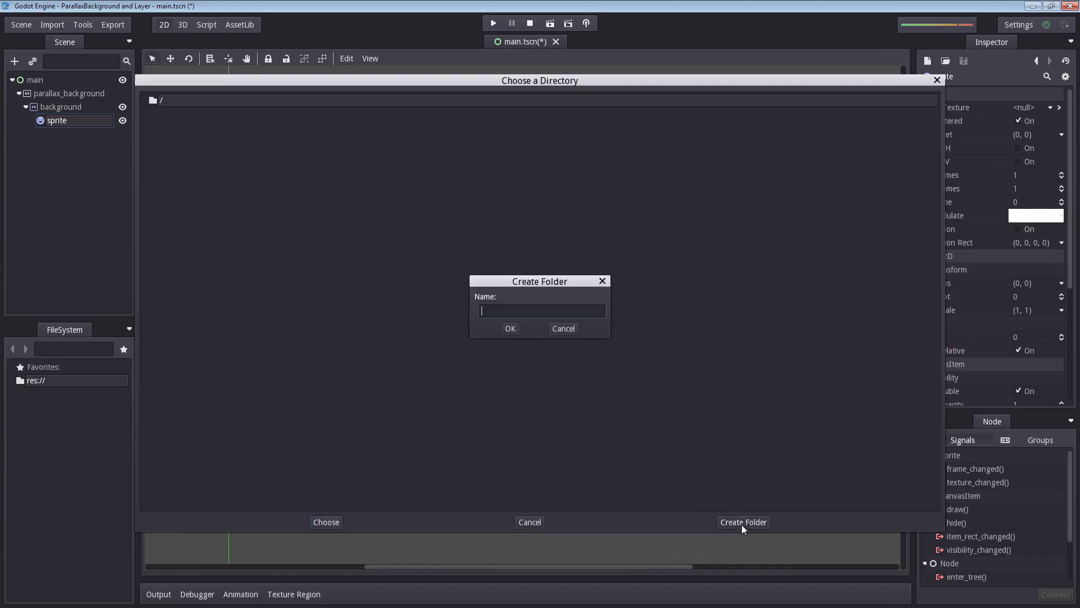
text(ass)
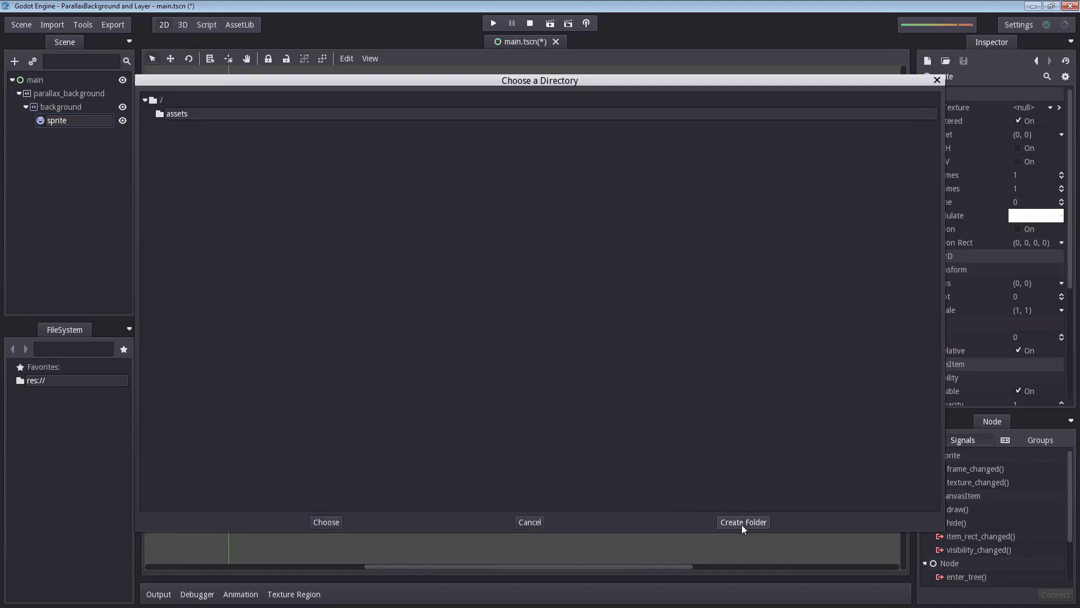
double_click(205, 122)
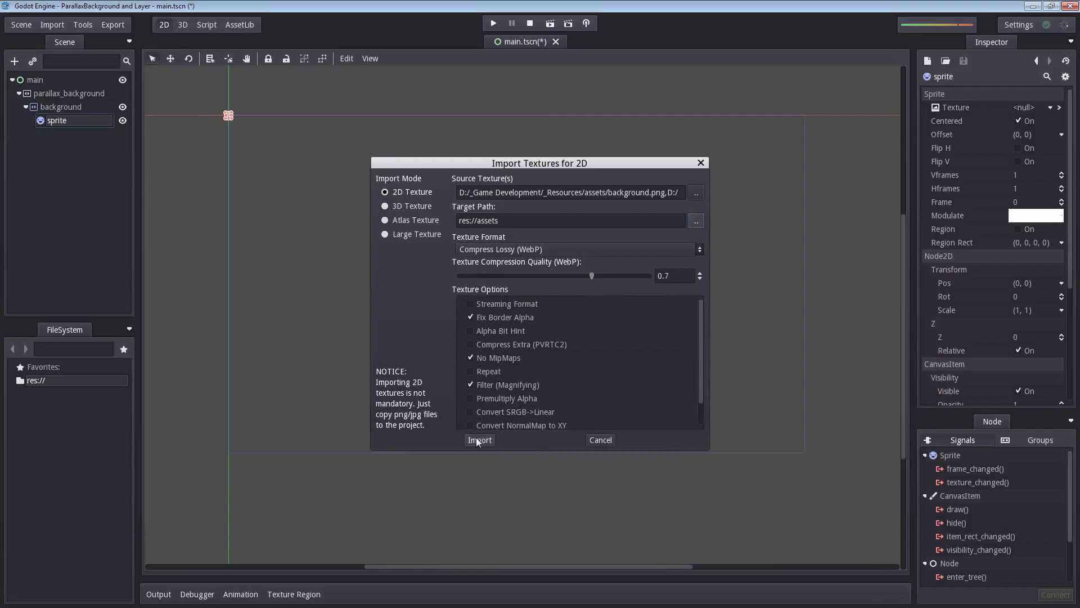
scroll(487, 374, down, 2)
scroll(491, 366, up, 2)
click(470, 373)
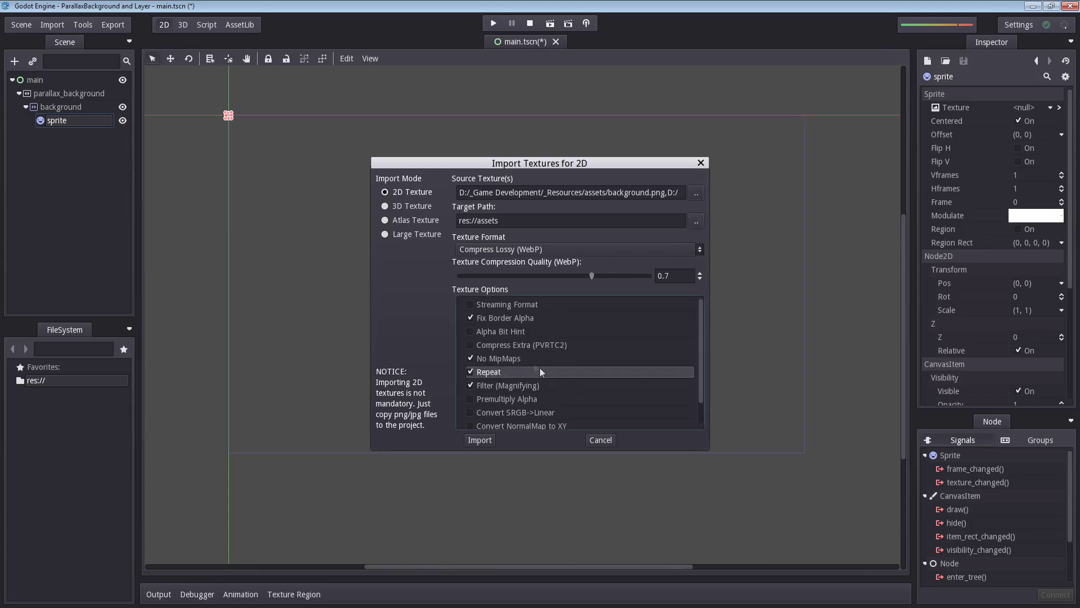
scroll(537, 371, down, 2)
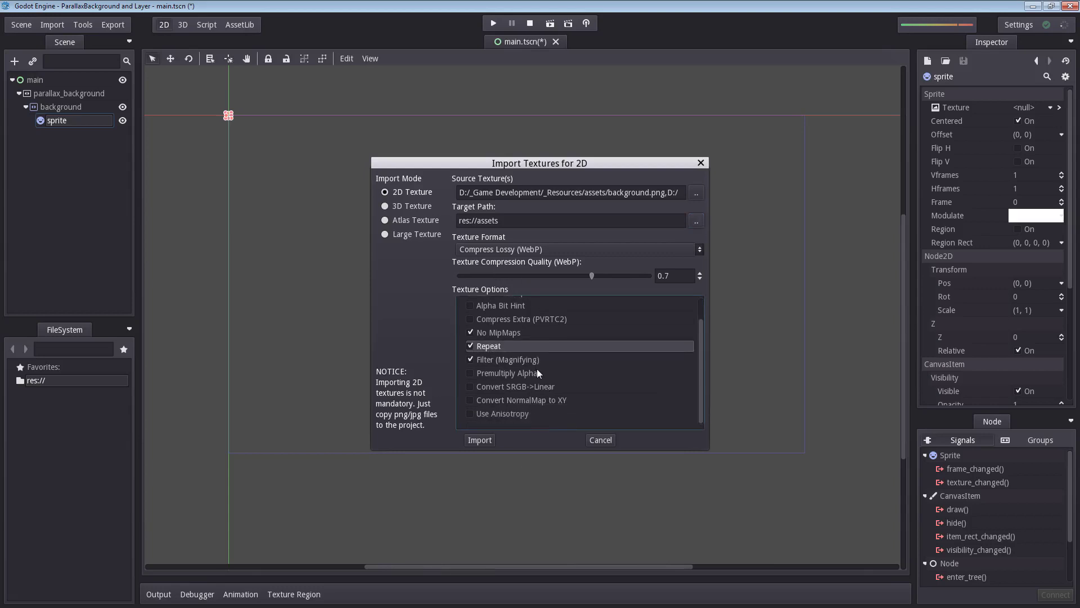
click(480, 440)
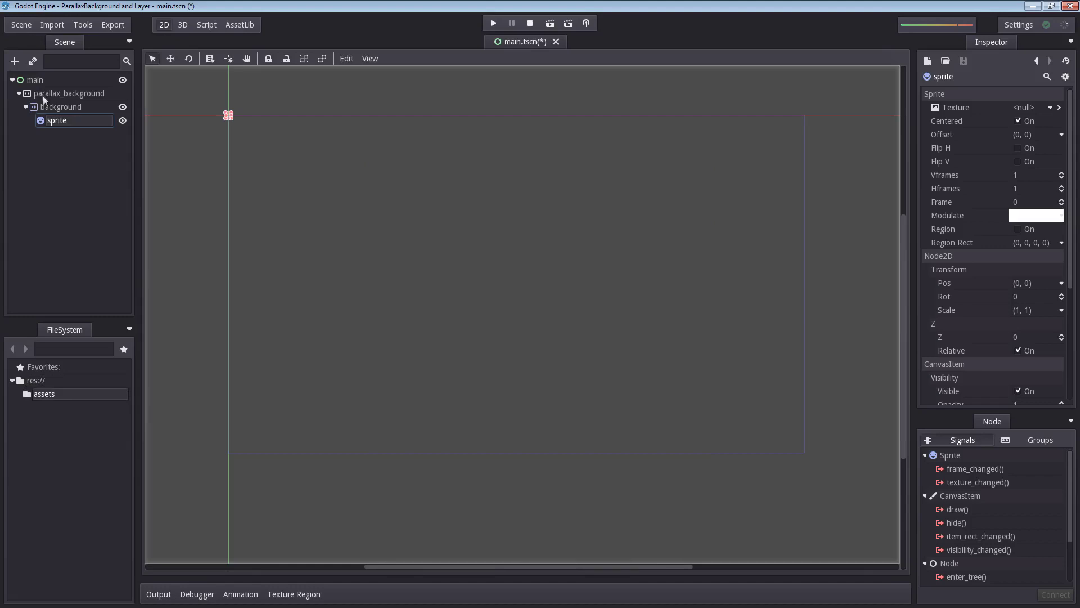
Step: Assign background.tex from res://assets as the sprite's texture
double_click(49, 396)
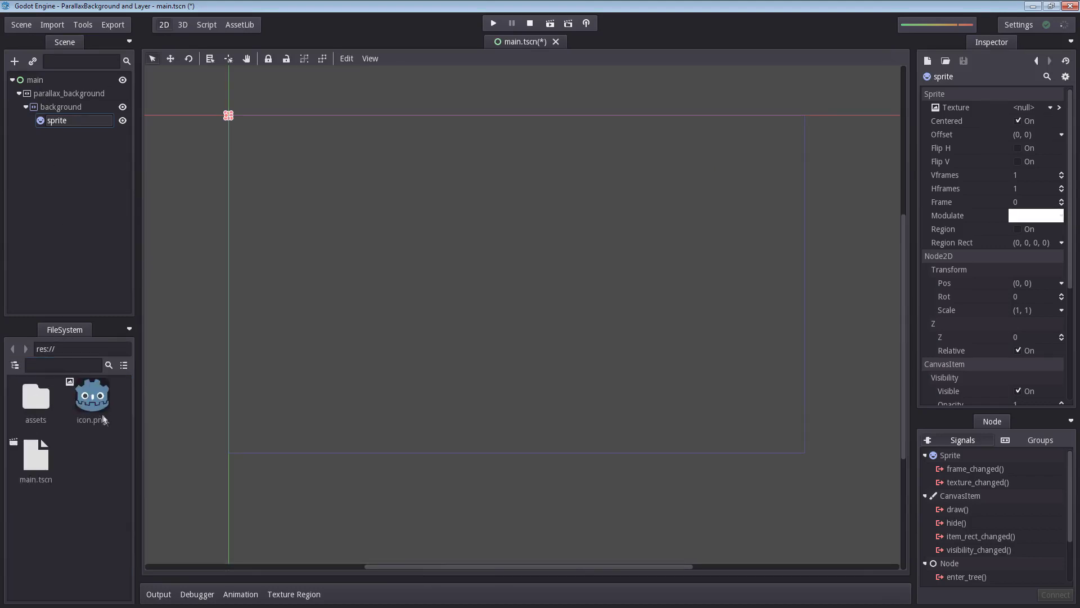
double_click(46, 410)
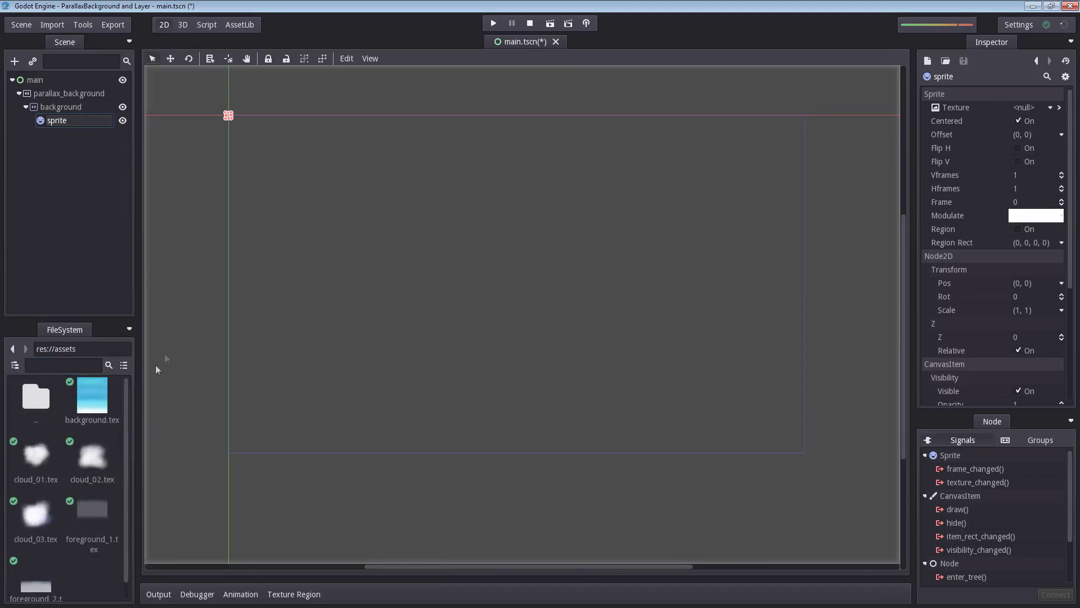
drag(91, 399, 1031, 111)
middle_drag(336, 207, 390, 221)
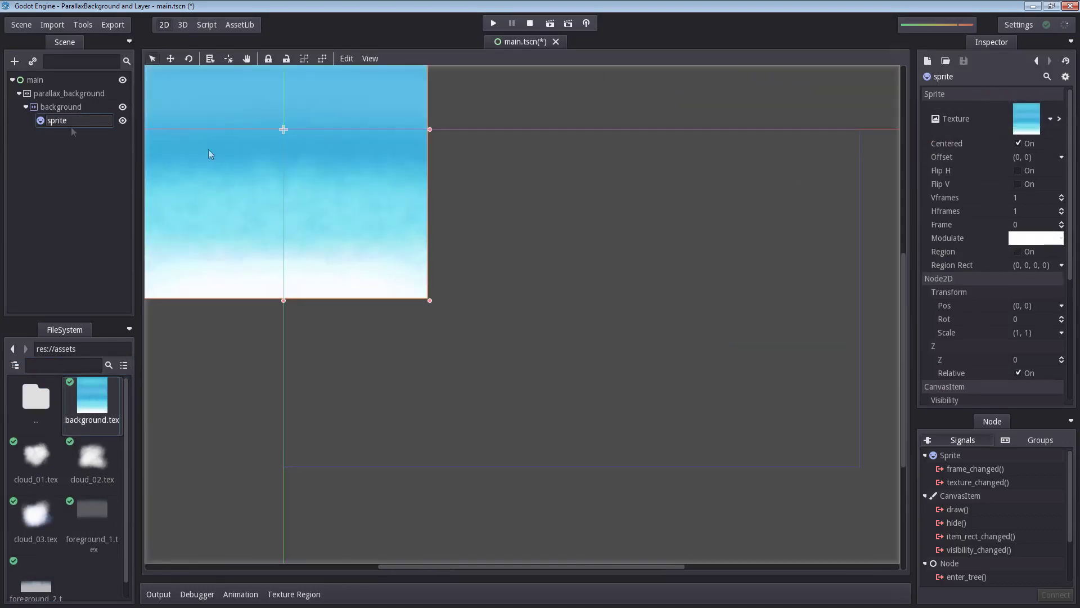
click(1030, 119)
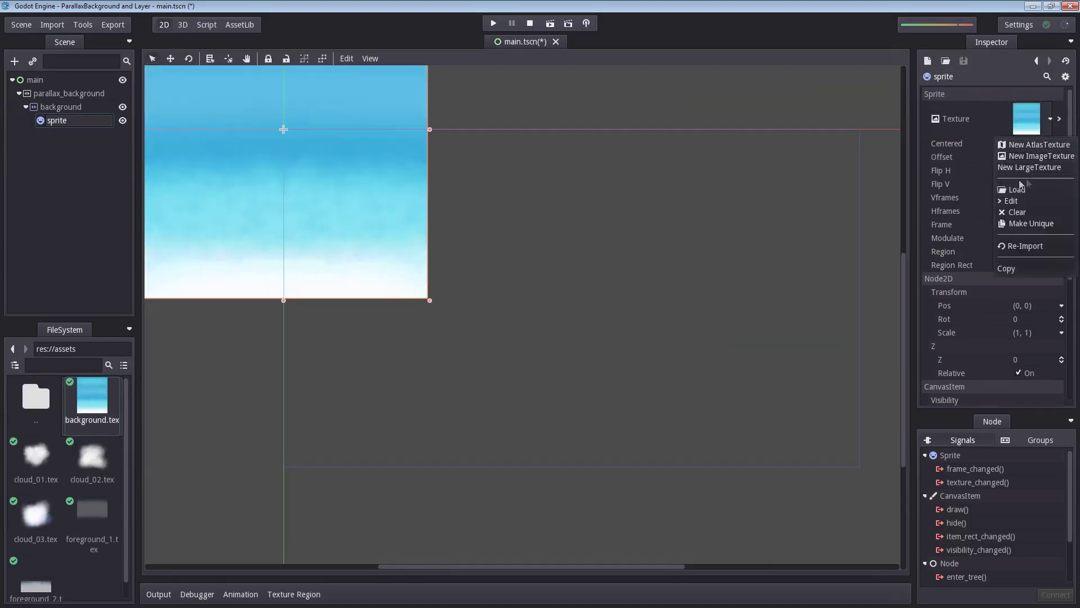
key(Escape)
Step: Turn off the sprite's Centered option and run the scene to preview the sky
scroll(238, 174, down, 4)
middle_drag(347, 233, 370, 219)
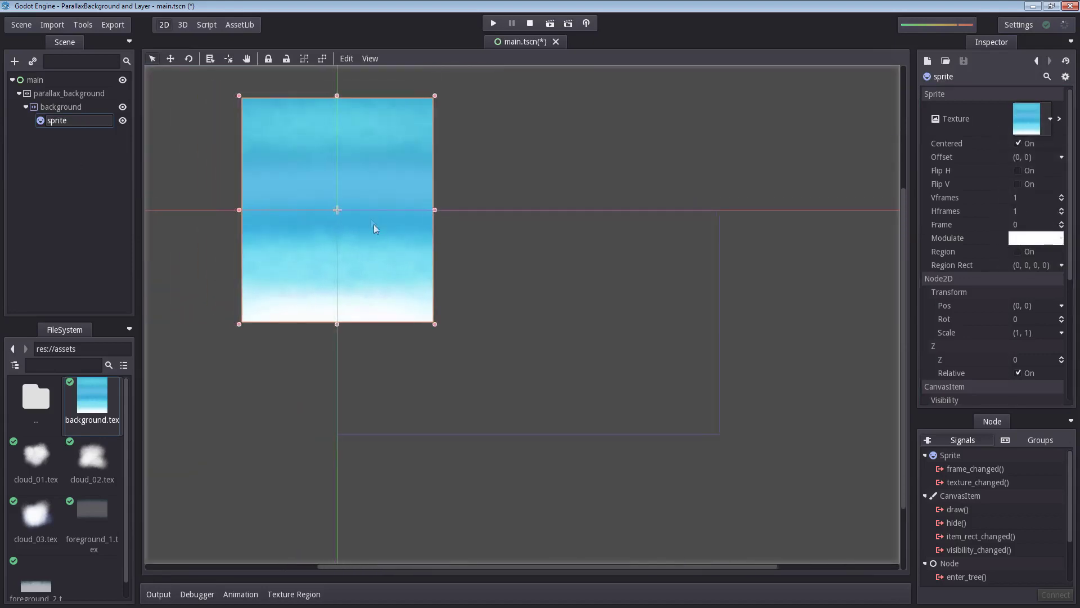
scroll(398, 222, up, 2)
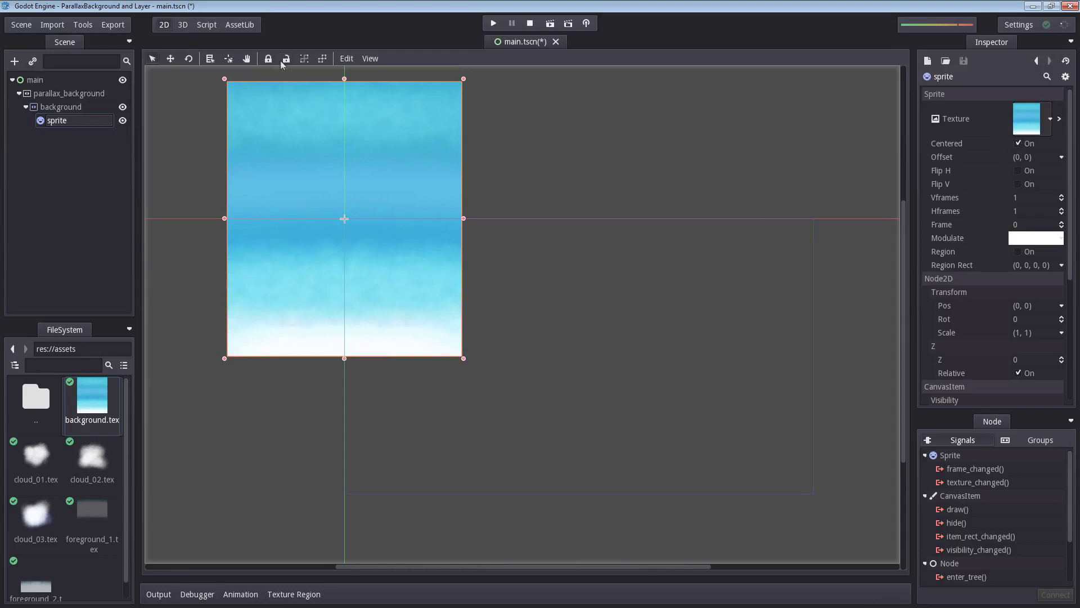
click(1019, 144)
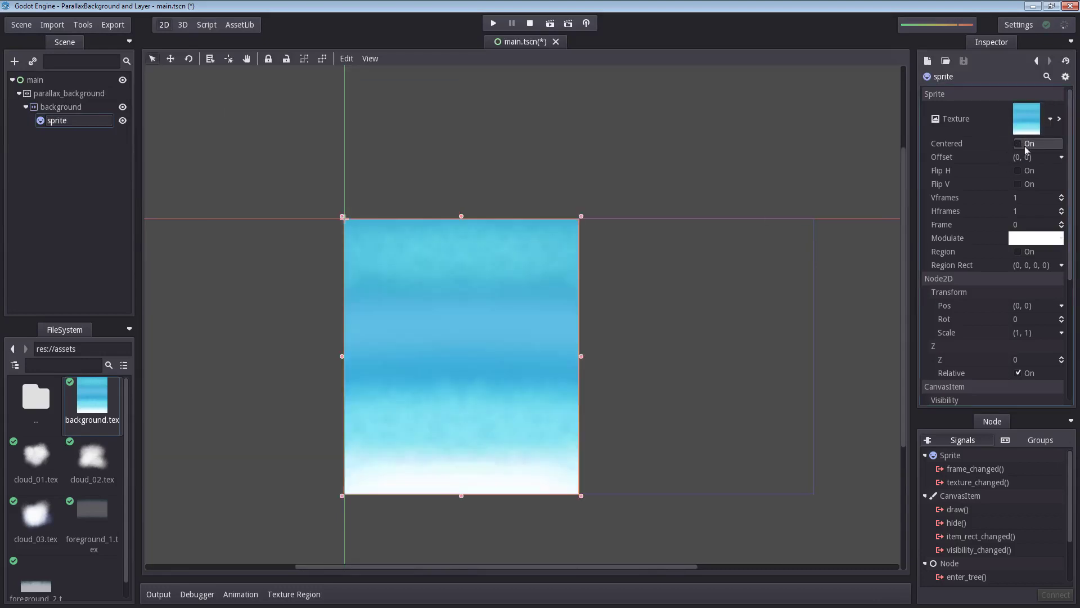
click(494, 23)
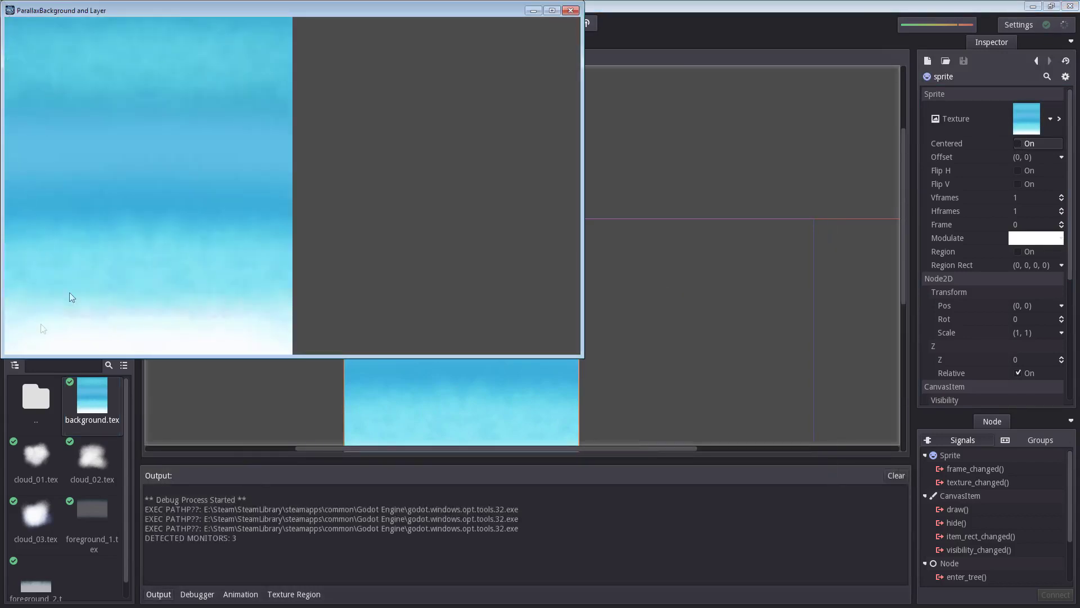
Step: Close the running game window to return to the editor
click(571, 10)
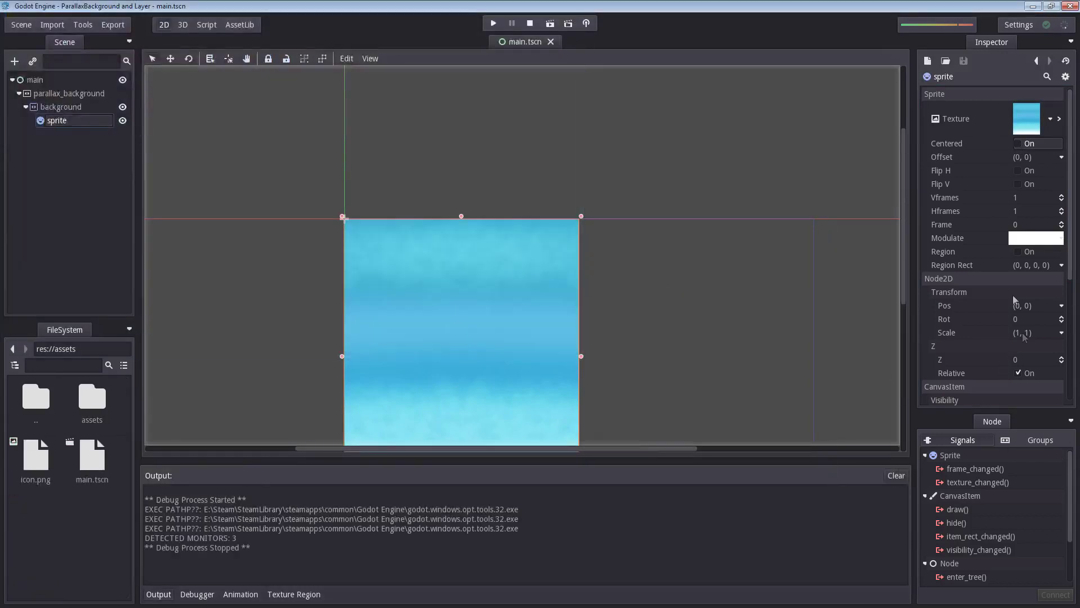
scroll(457, 222, down, 2)
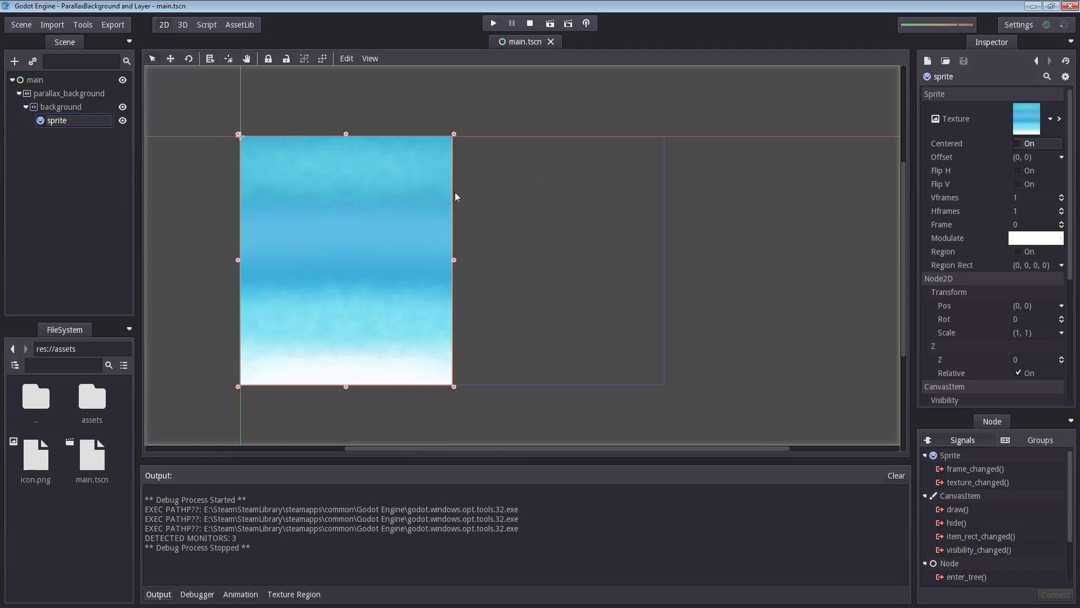
Step: Enable Region on the sprite and set its region rect to 512*2 wide by 600 high
click(1018, 252)
click(1021, 267)
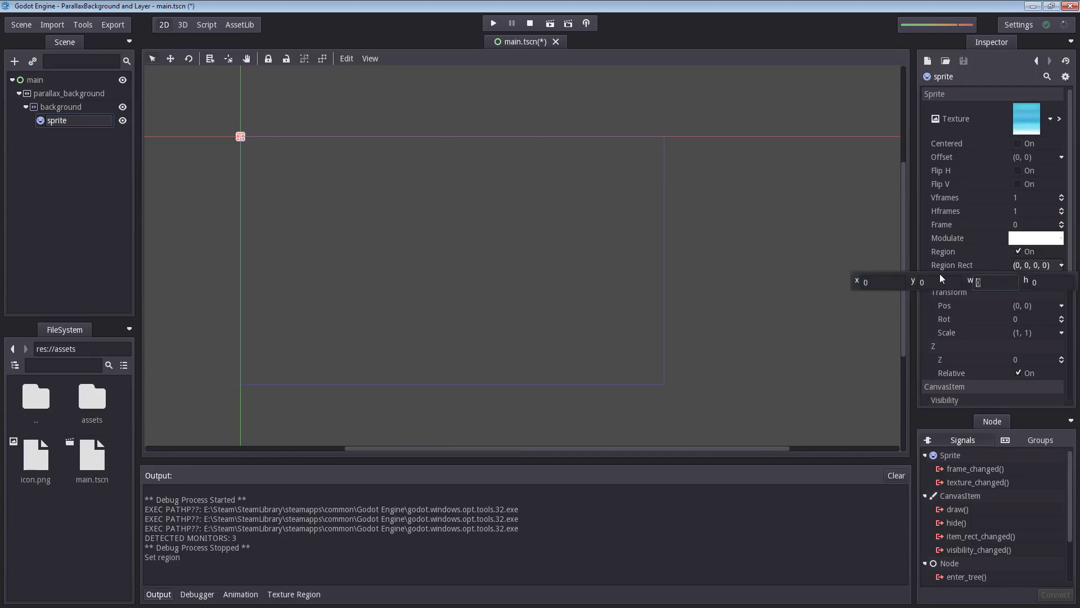
text(512*2)
key(Tab)
text(600)
key(Return)
click(558, 176)
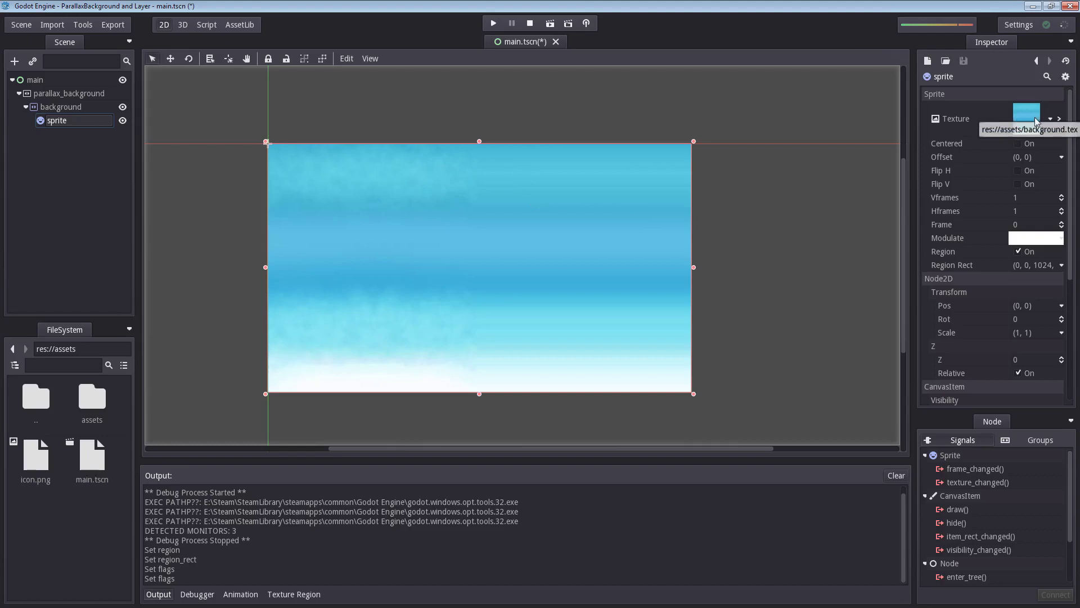
Step: Enable the Mipmaps flag on background.tex, then go back to the sprite's properties
click(1037, 121)
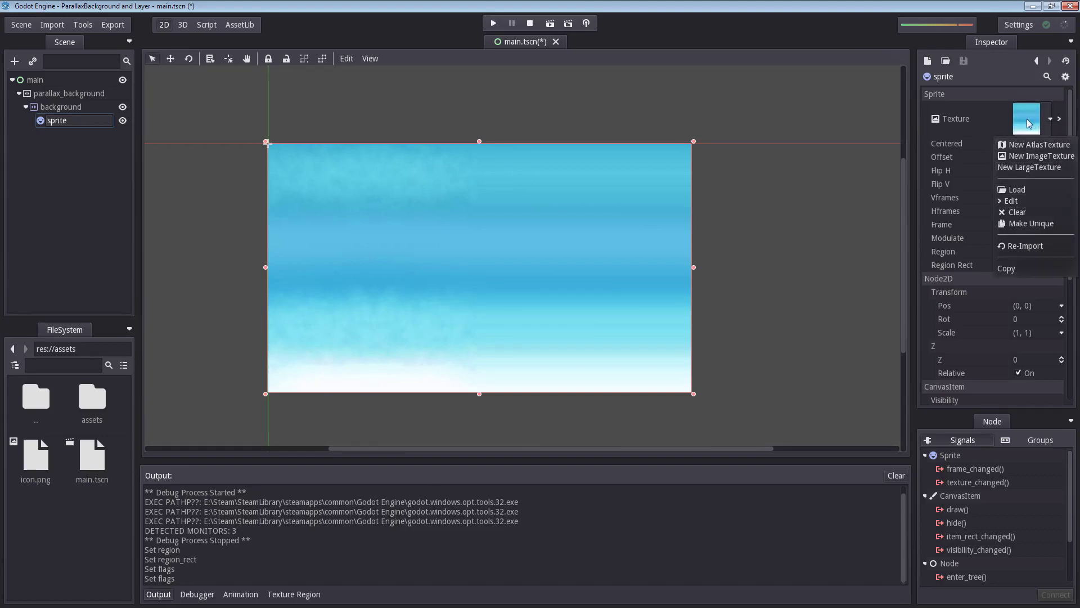
click(1022, 201)
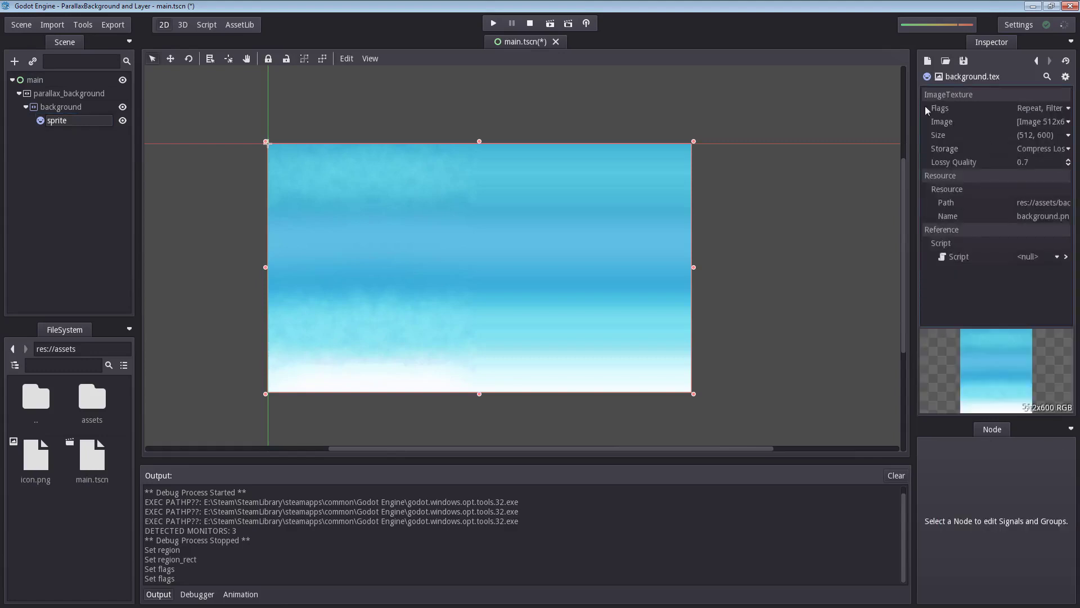
click(1002, 109)
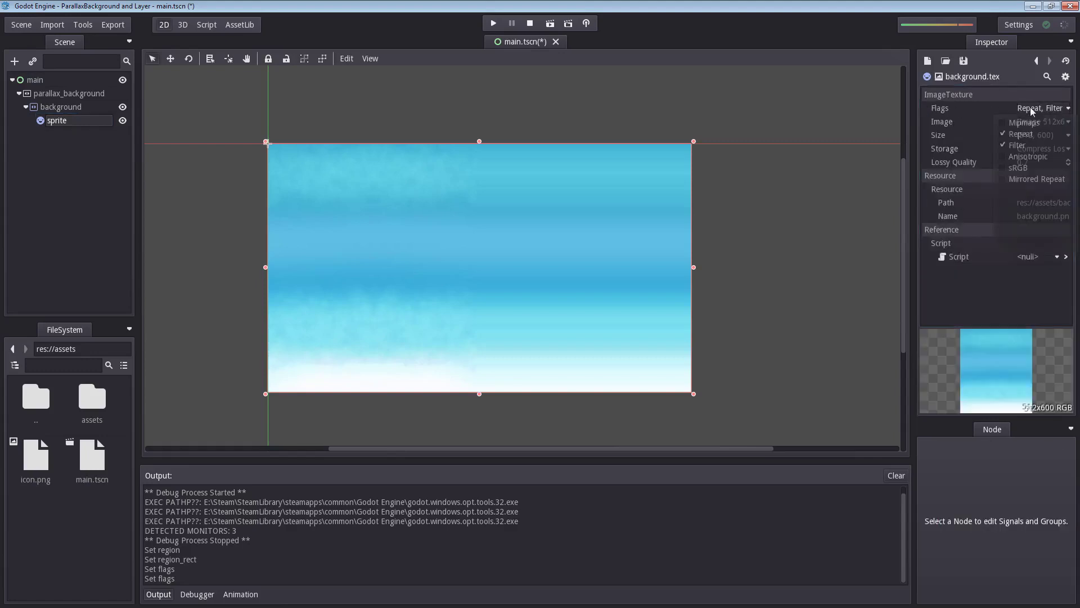
click(1006, 124)
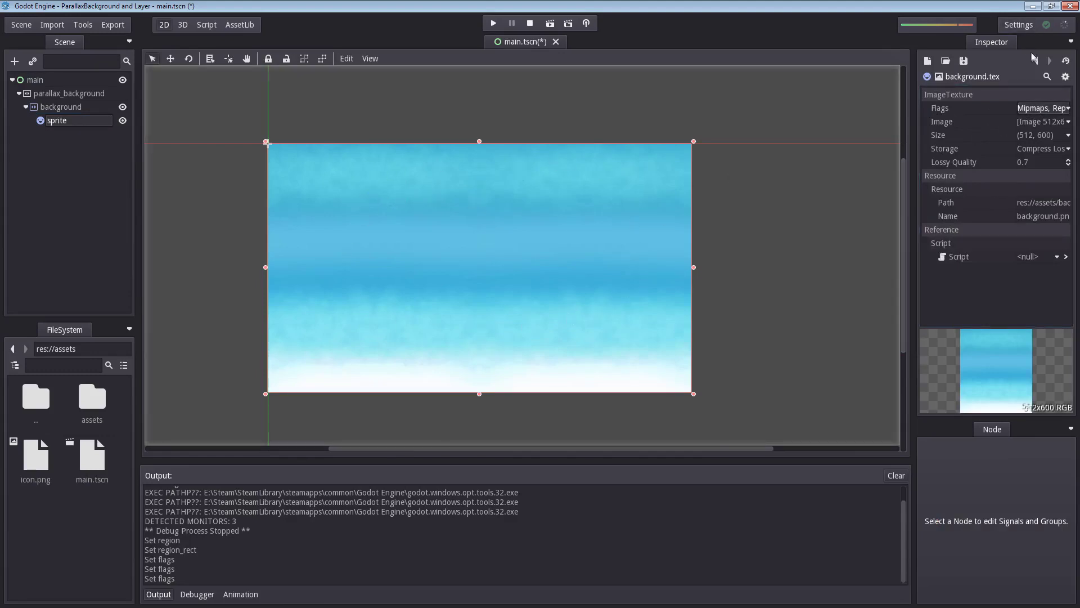
click(1036, 61)
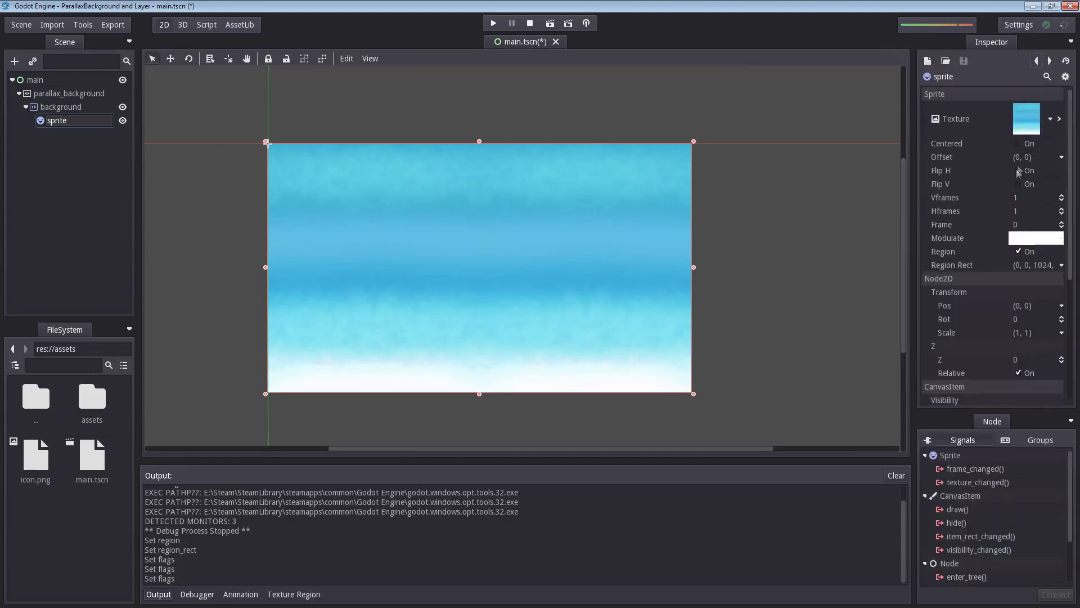
Step: Set the background layer's Motion Mirroring x to 1024 (512*2)
click(63, 106)
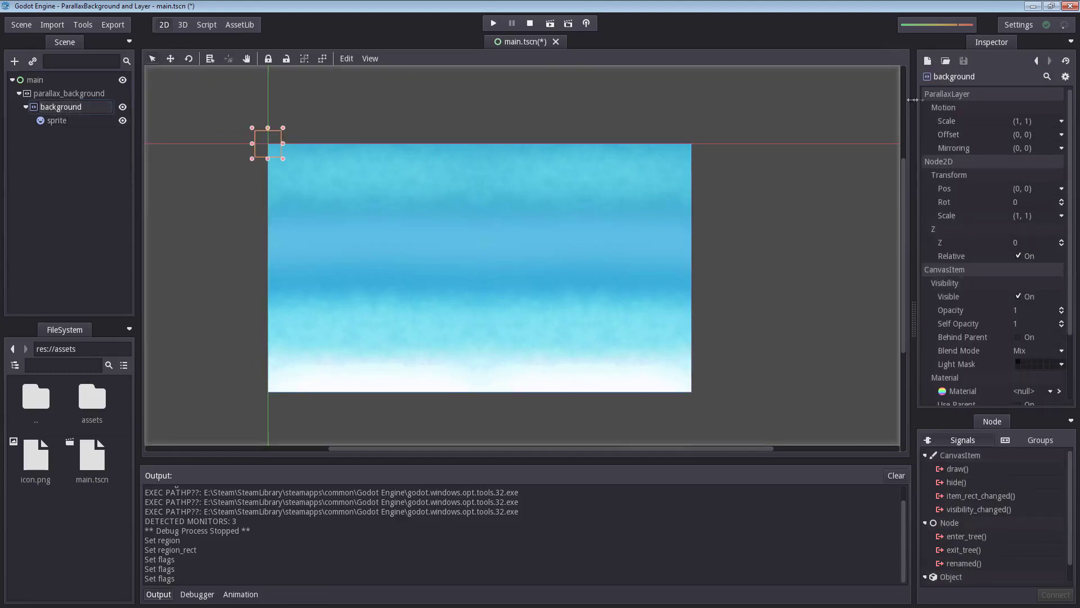
click(1018, 148)
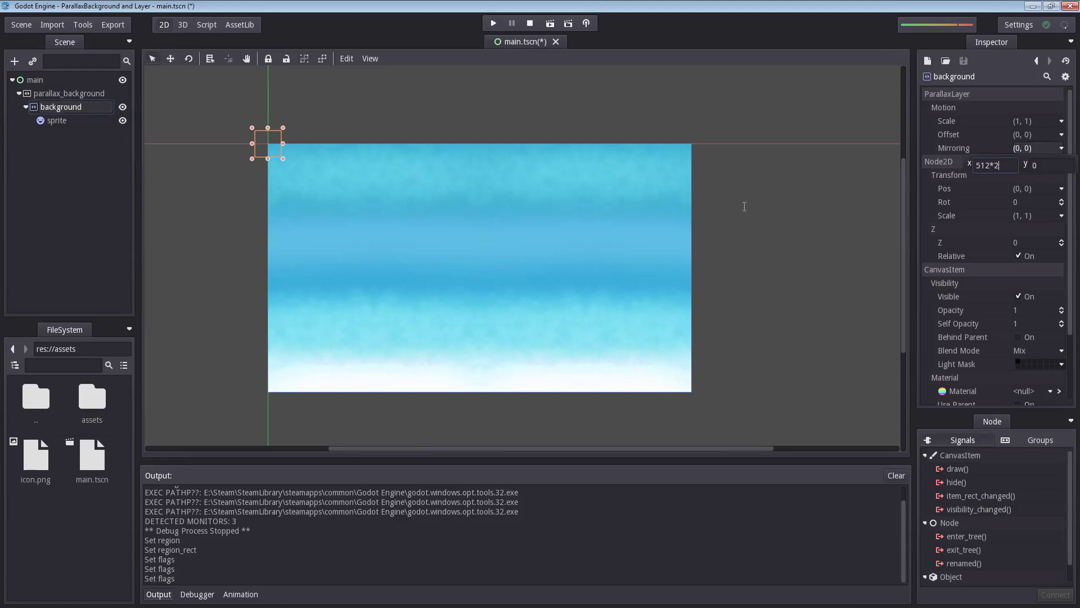
key(Return)
scroll(630, 244, down, 3)
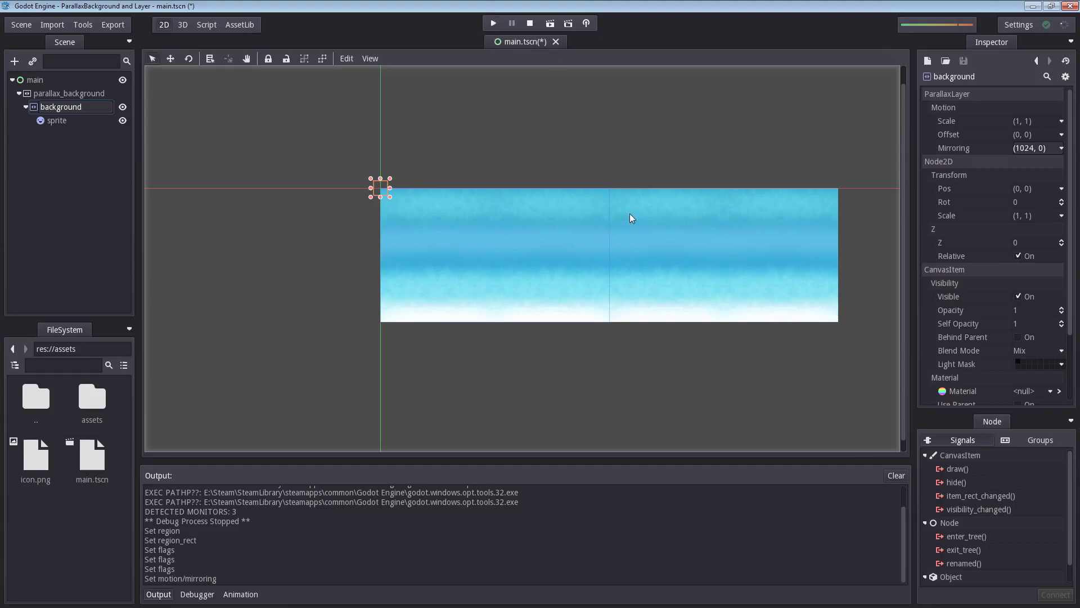
scroll(535, 236, up, 1)
scroll(490, 235, down, 1)
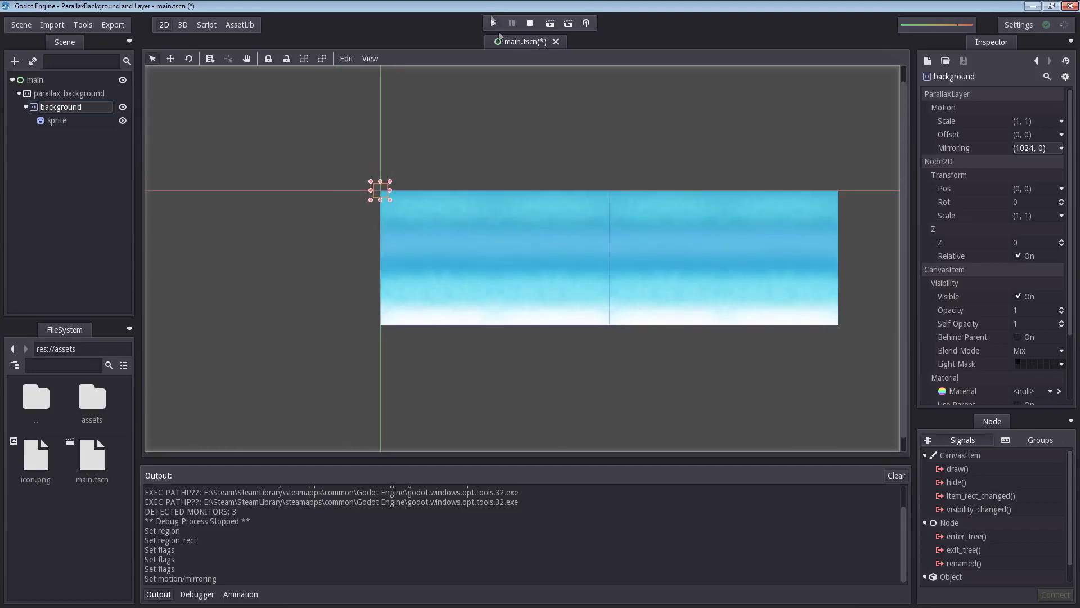
Step: Test-run the scene to check the repeating sky, then close the game window
click(493, 23)
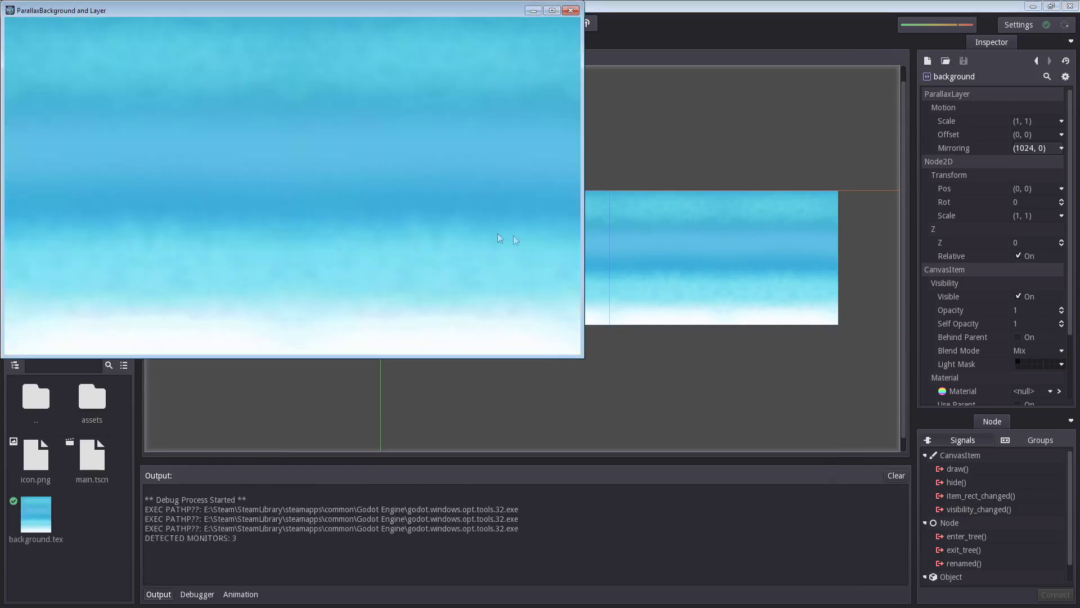
drag(484, 5, 562, 34)
click(647, 39)
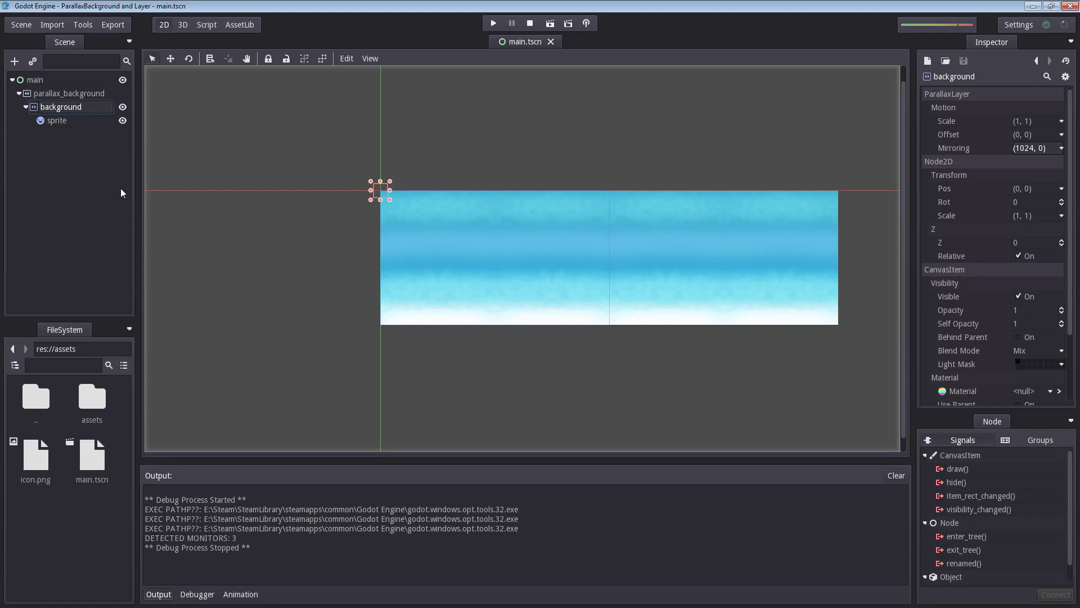
Step: Add a Camera2D child node under the main node
right_click(41, 82)
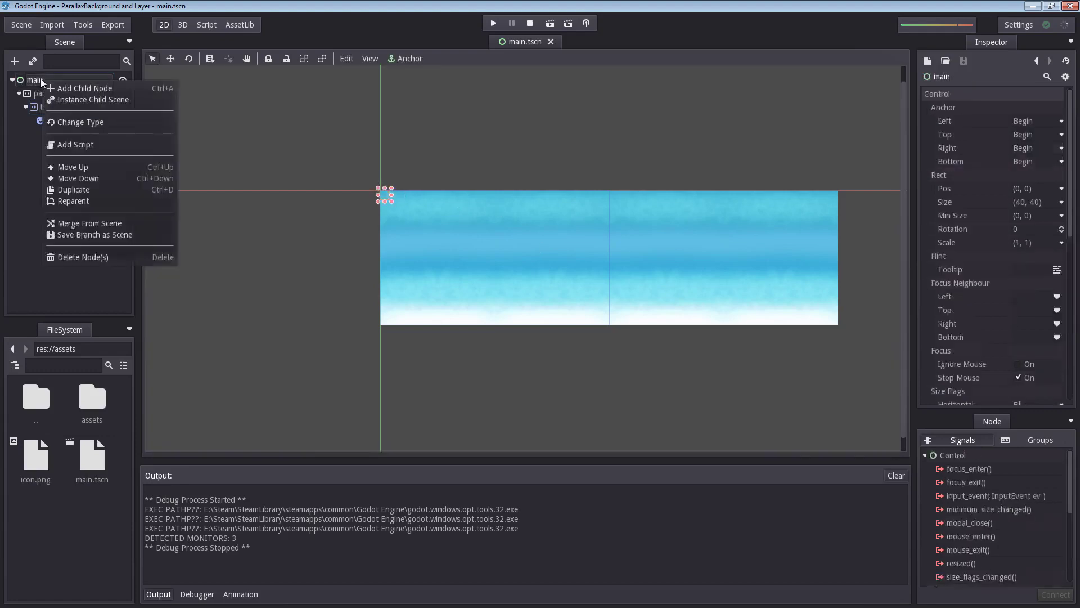
click(79, 88)
text(Camera2D)
double_click(206, 182)
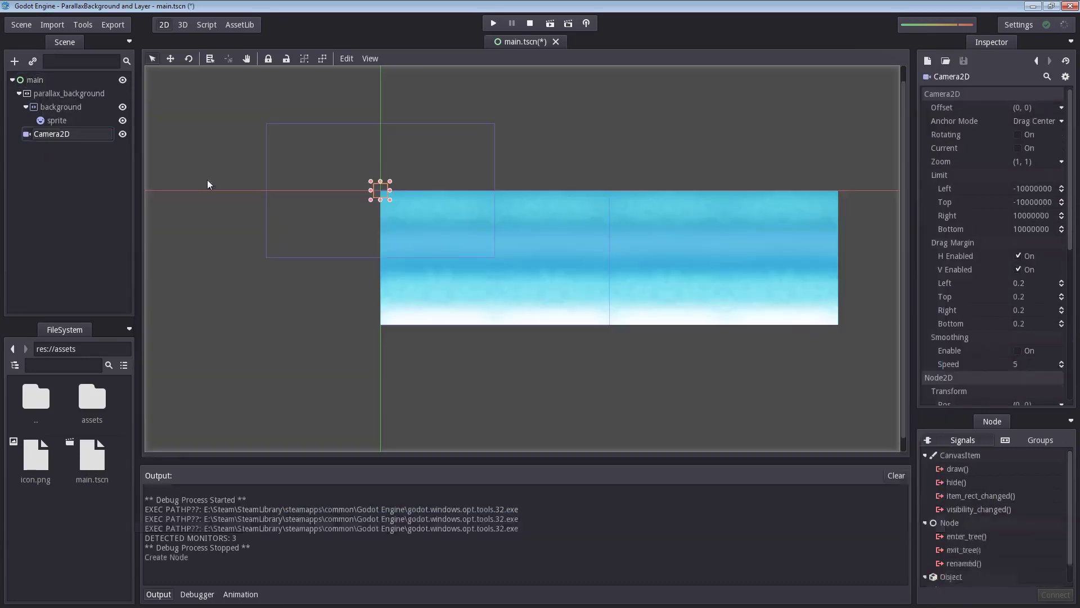
Step: Rename the Camera2D node to camera and switch on Current
double_click(47, 134)
text(camera)
key(Return)
click(1020, 148)
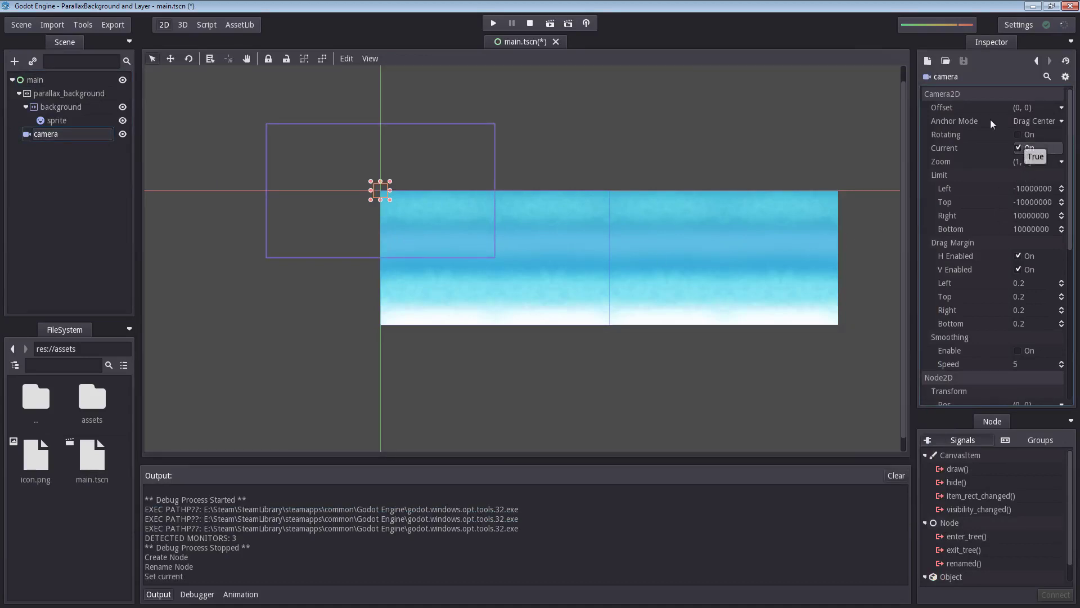
click(1028, 121)
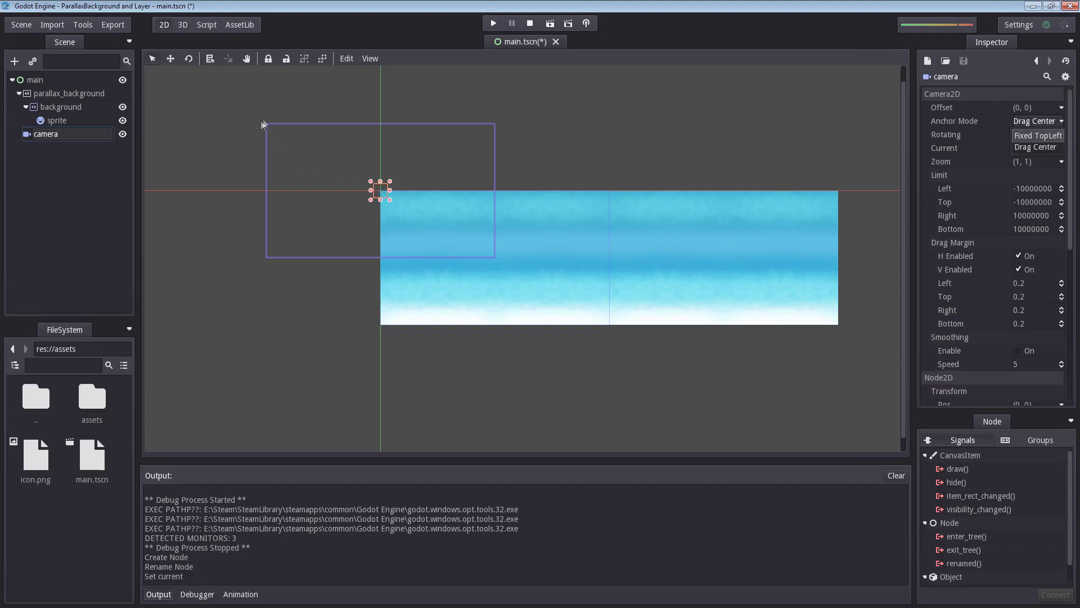
Step: Set the camera's Anchor Mode to Fixed TopLeft, test-run, and save main.tscn
click(1038, 137)
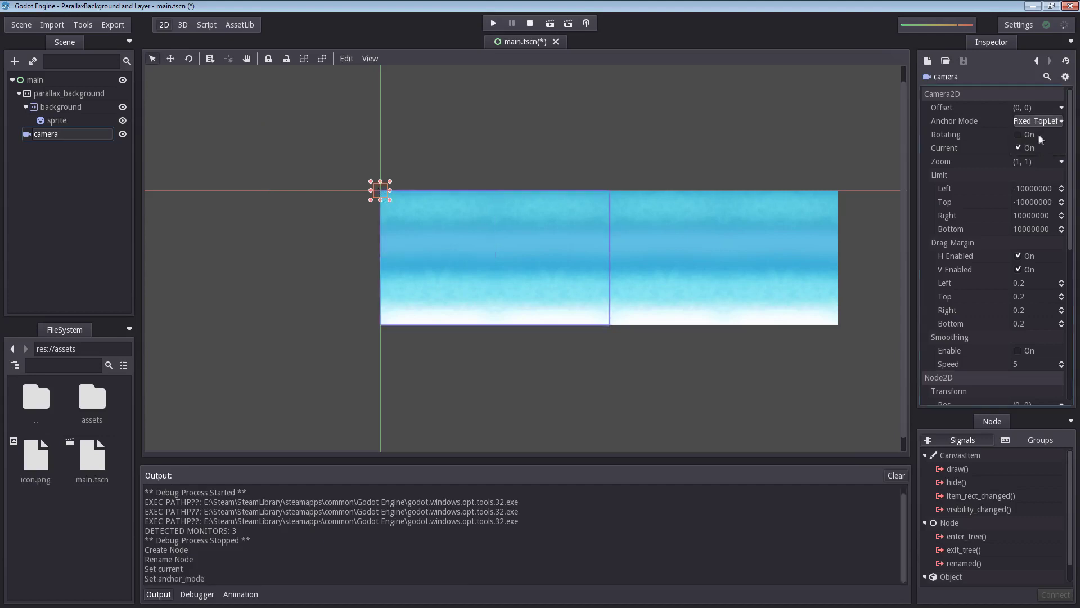
click(493, 23)
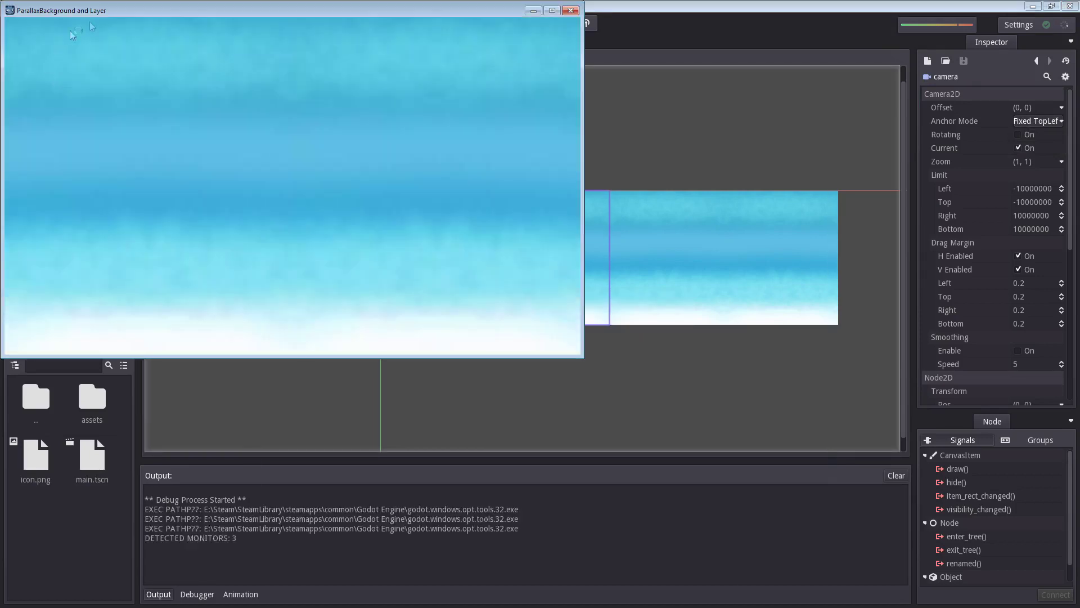
click(571, 10)
key(ctrl+s)
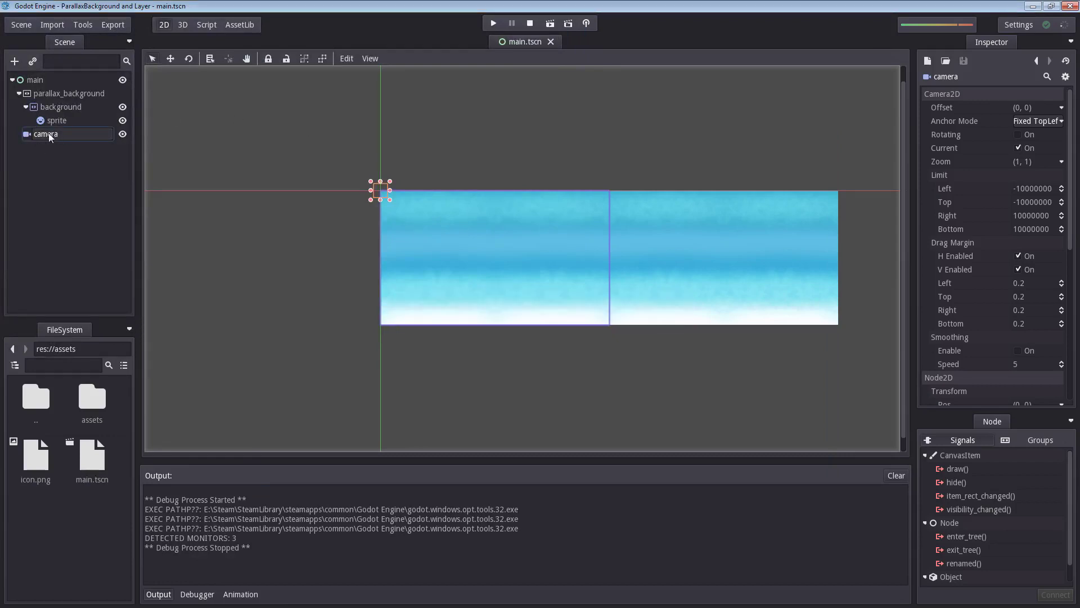
Step: Attach a new script named camera.gd to the camera node
right_click(49, 137)
click(82, 199)
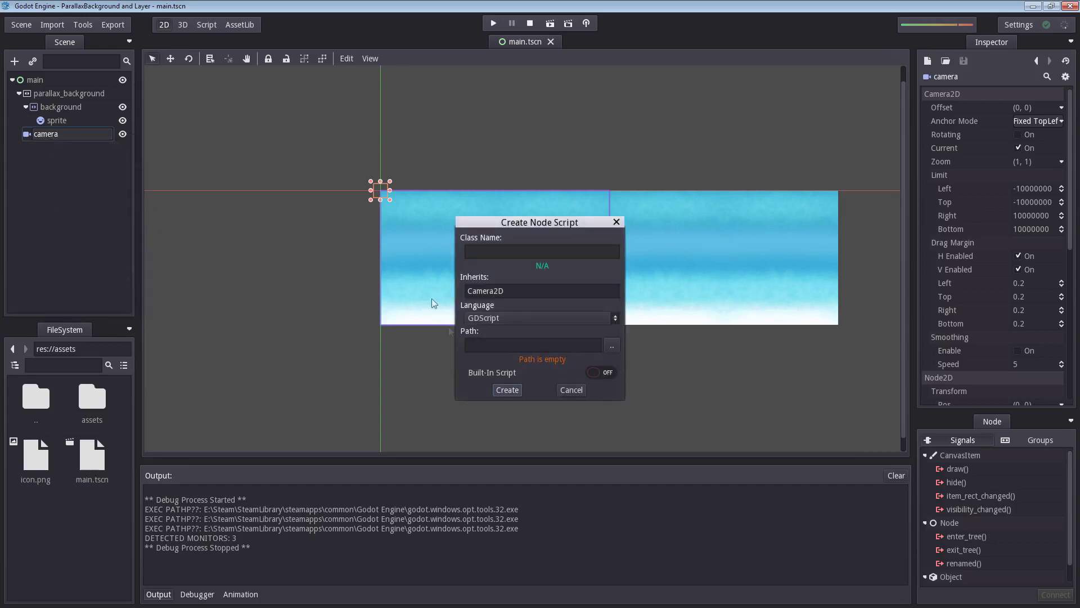
click(506, 345)
text(camera.gd)
click(507, 390)
Step: Replace the template with set_process(true) in _ready and an empty func _process(delta):
drag(385, 162, 51, 77)
key(BackSpace)
key(BackSpace)
key(BackSpace)
key(BackSpace)
key(BackSpace)
key(BackSpace)
click(242, 95)
key(Tab)
text(set_)
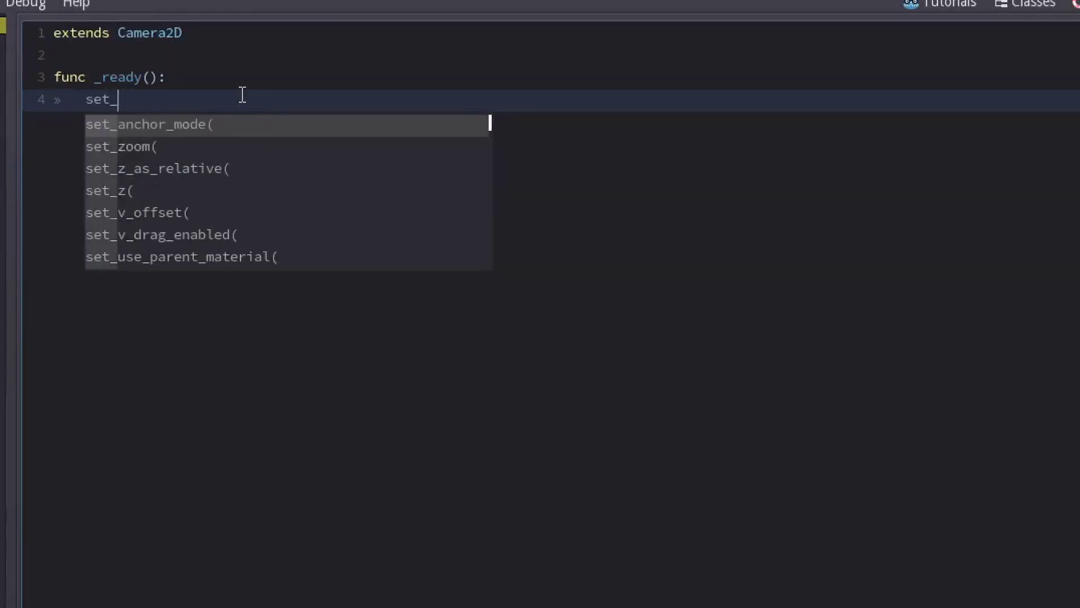
text(process(true))
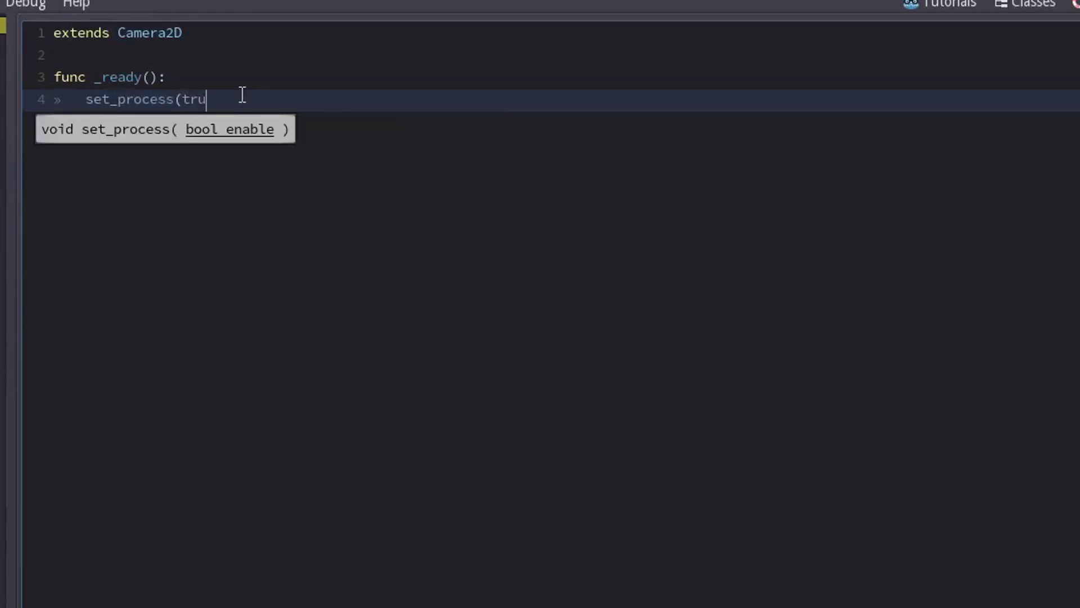
key(Return)
key(BackSpace)
key(BackSpace)
key(Return)
key(Return)
key(BackSpace)
text(func _process(delta))
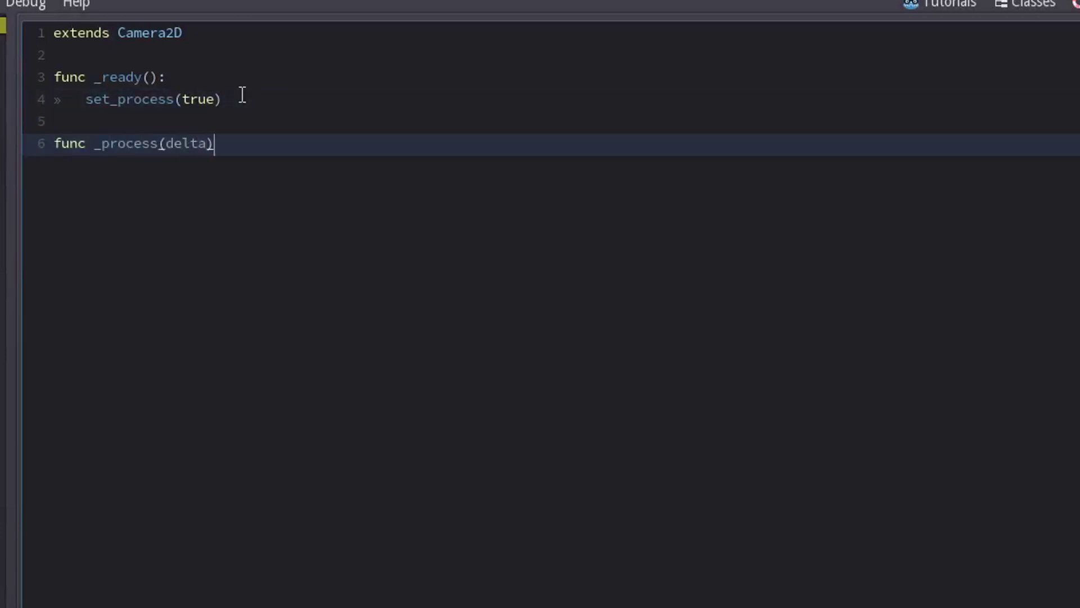
text(:)
key(Return)
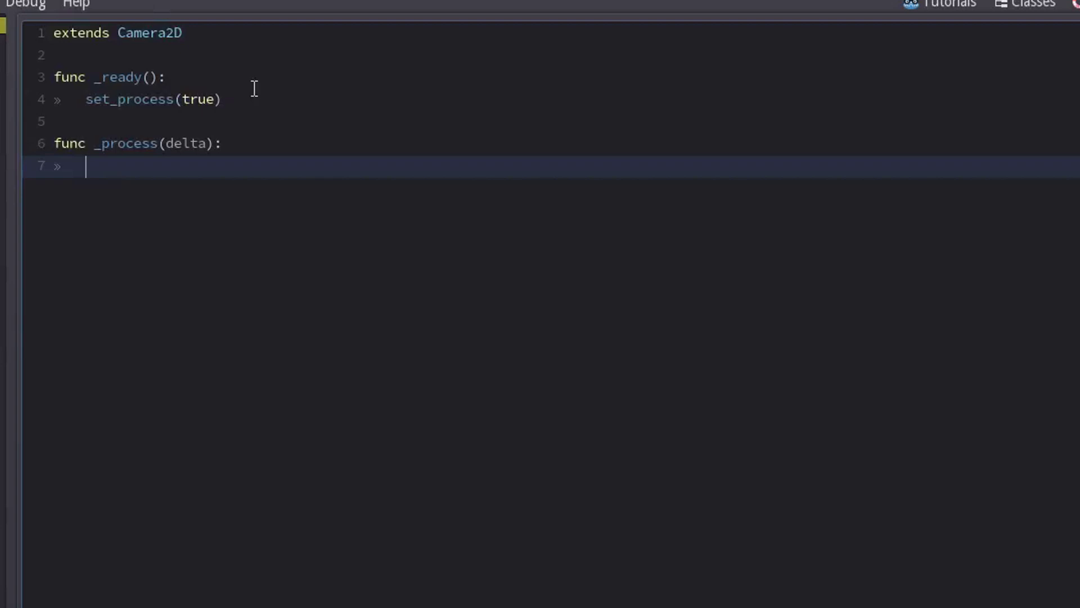
double_click(189, 144)
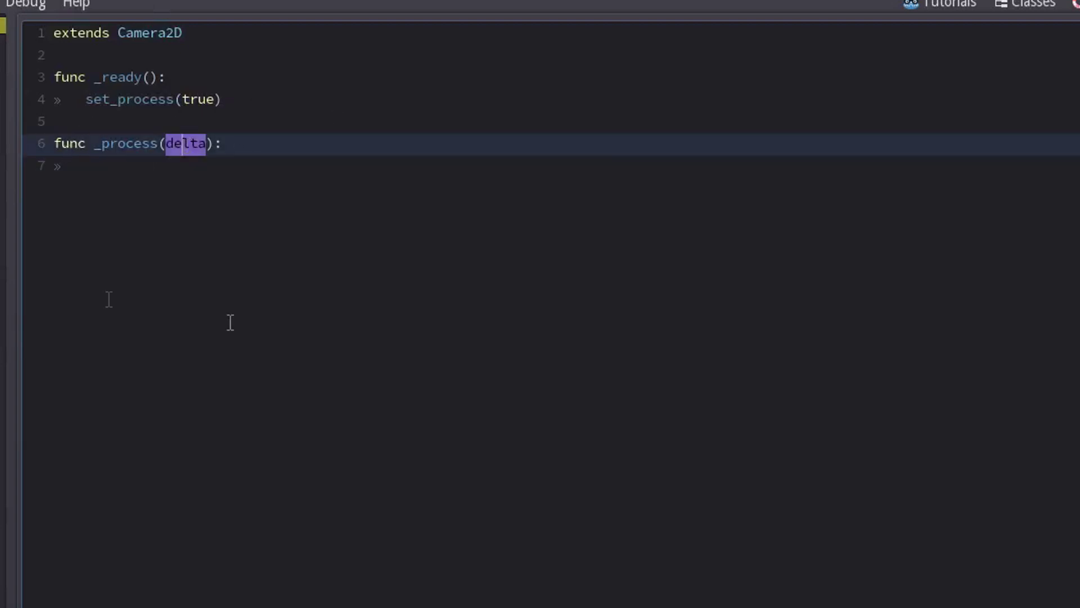
click(210, 206)
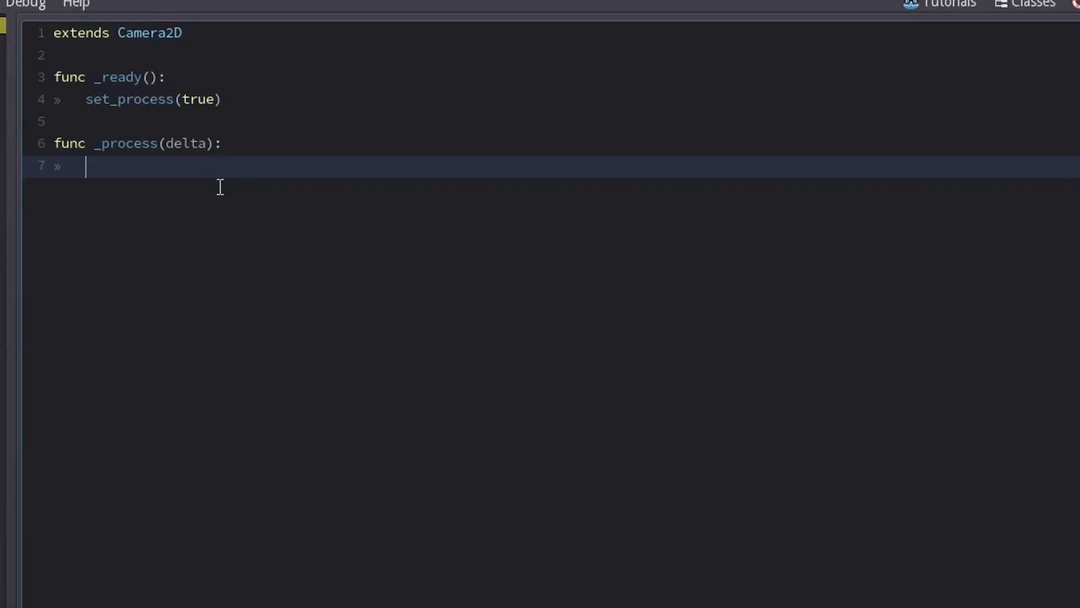
Step: In _process, add var pos = get_pos() above a set_pos() call
text(set_pos)
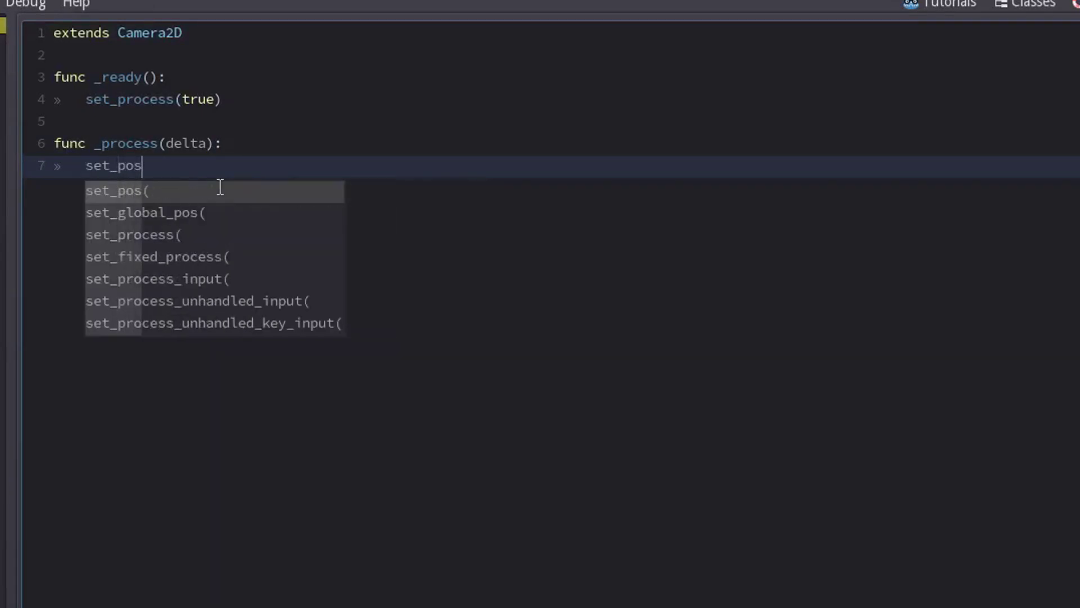
key(Return)
text())
key(Left)
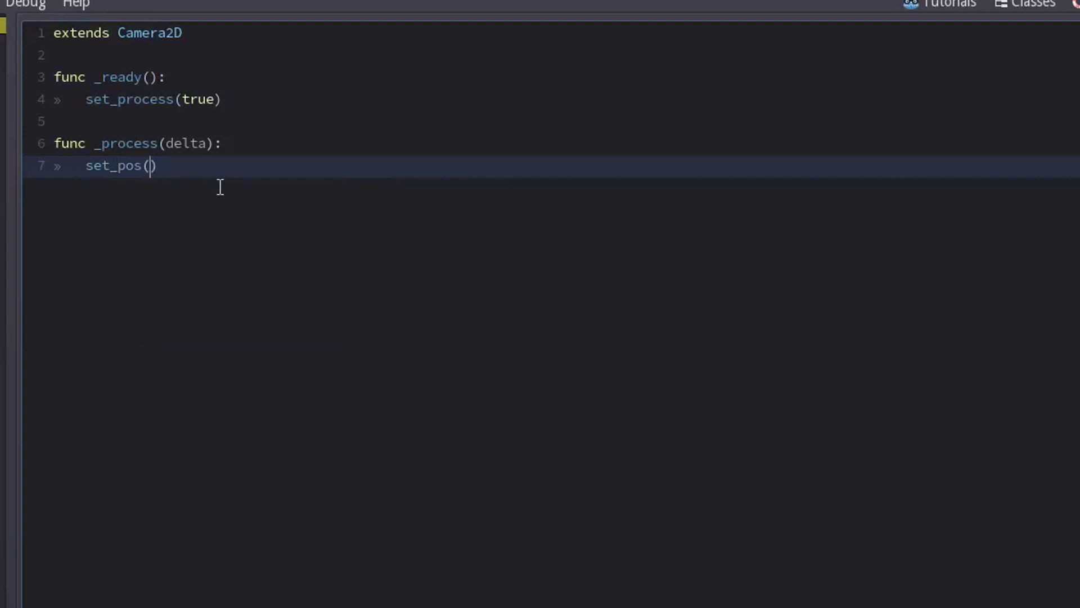
click(292, 144)
key(Return)
text(var)
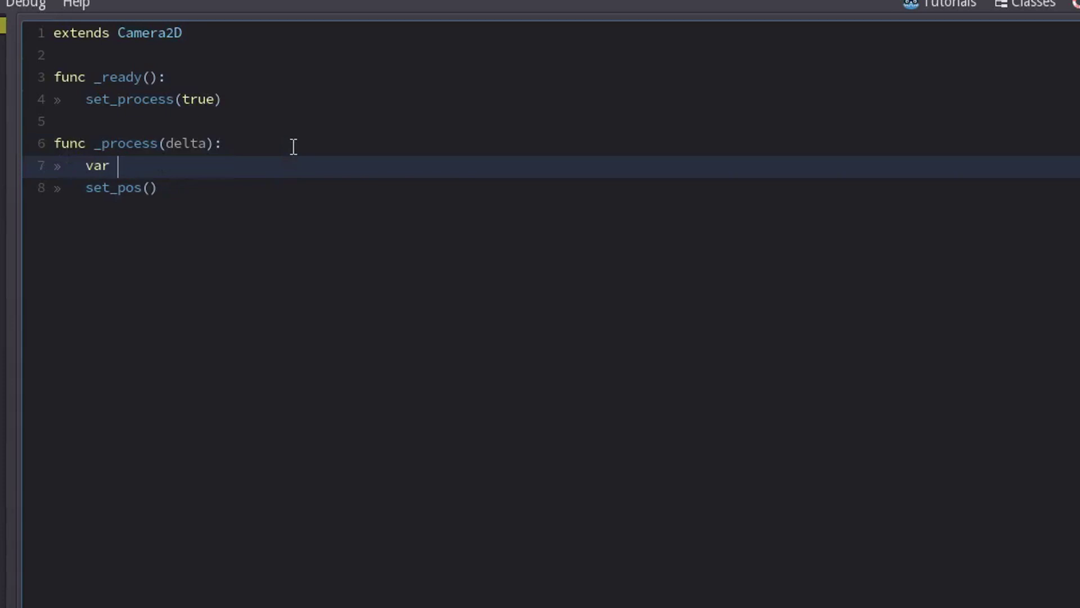
text( pos = get_pos())
Step: Fill set_pos with Vector2(pos.x + 5, pos.y) to shift the camera 5 pixels right
drag(238, 166, 167, 166)
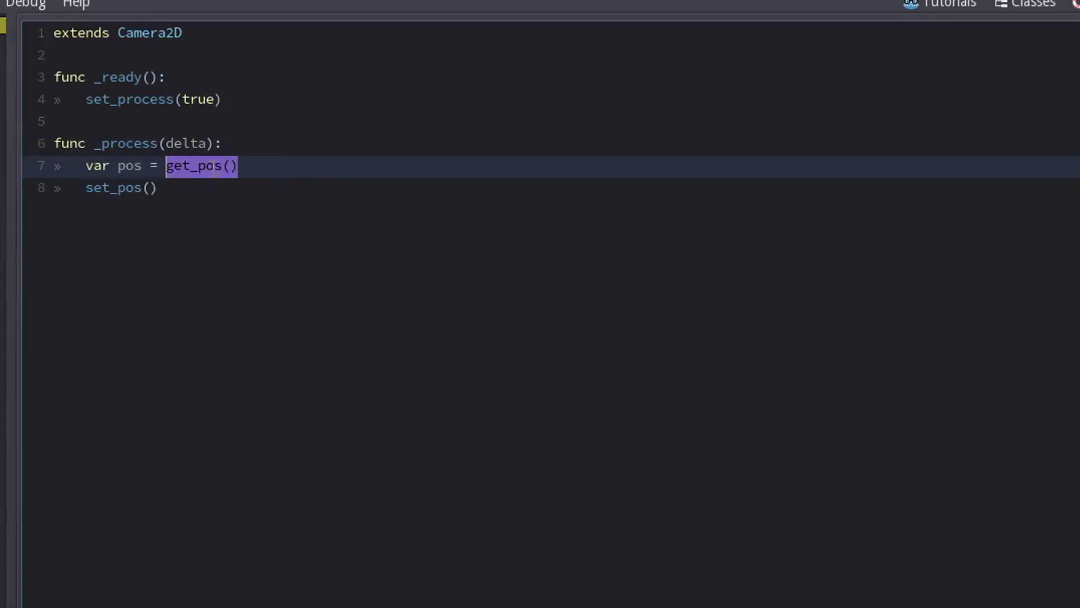
click(238, 169)
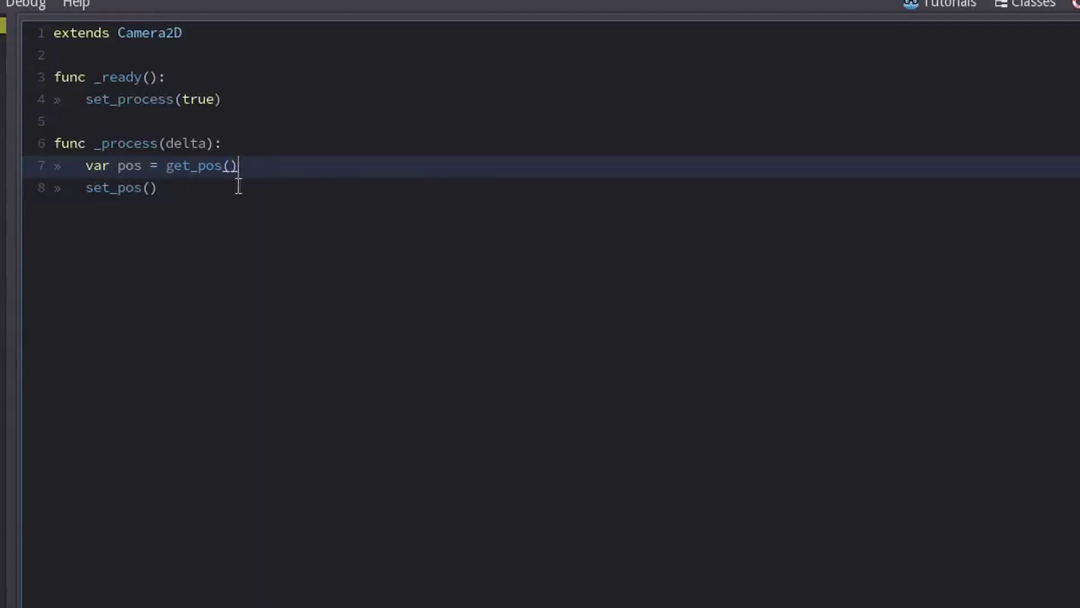
double_click(129, 166)
drag(55, 166, 104, 171)
click(125, 166)
double_click(130, 166)
click(149, 188)
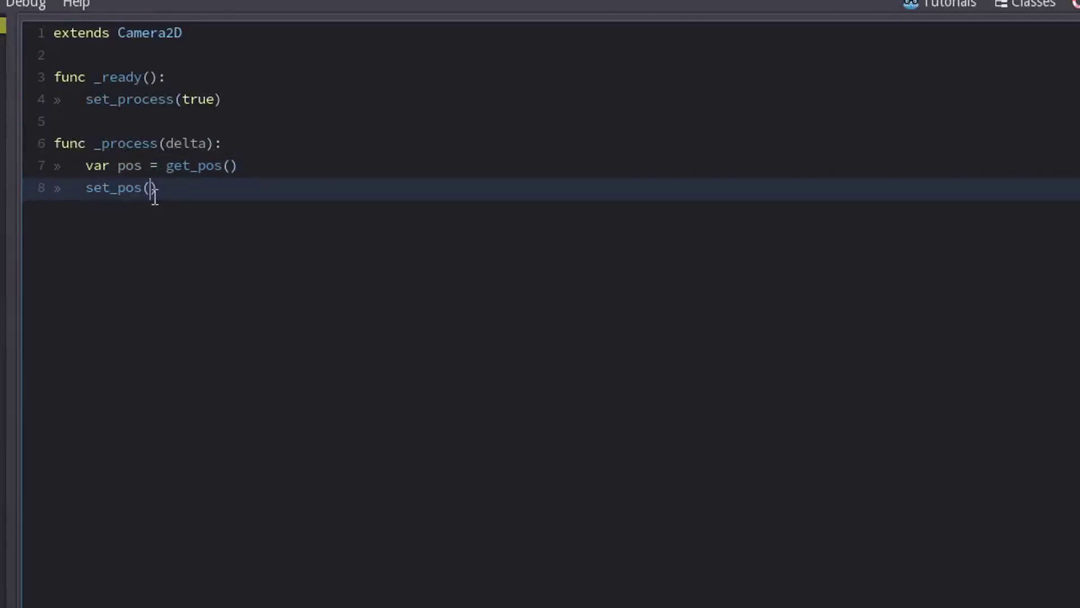
text(Vector2(pos.x, pos.y)
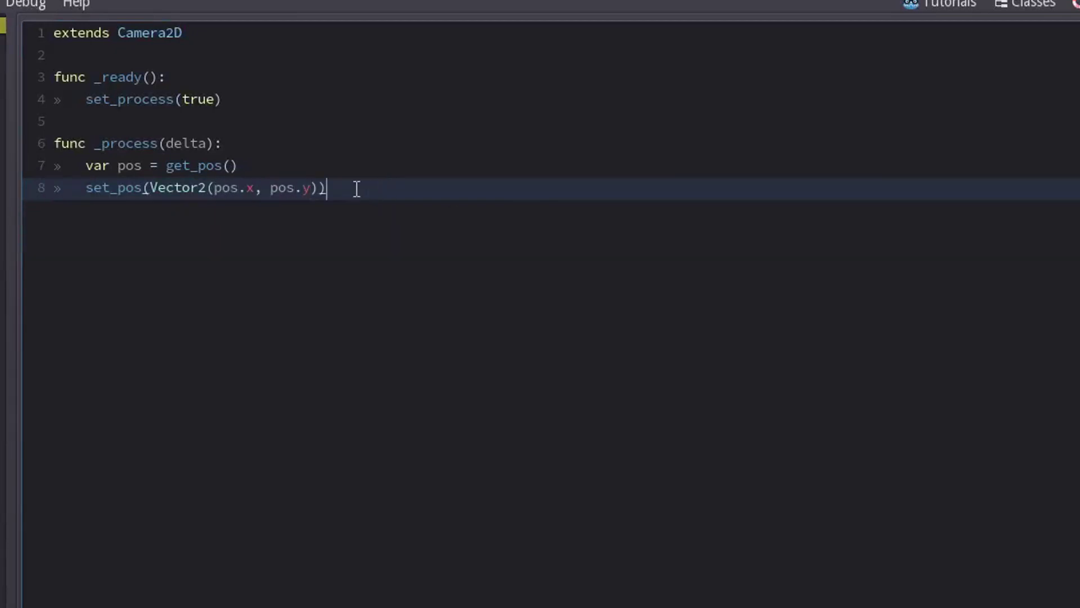
drag(356, 187, 75, 186)
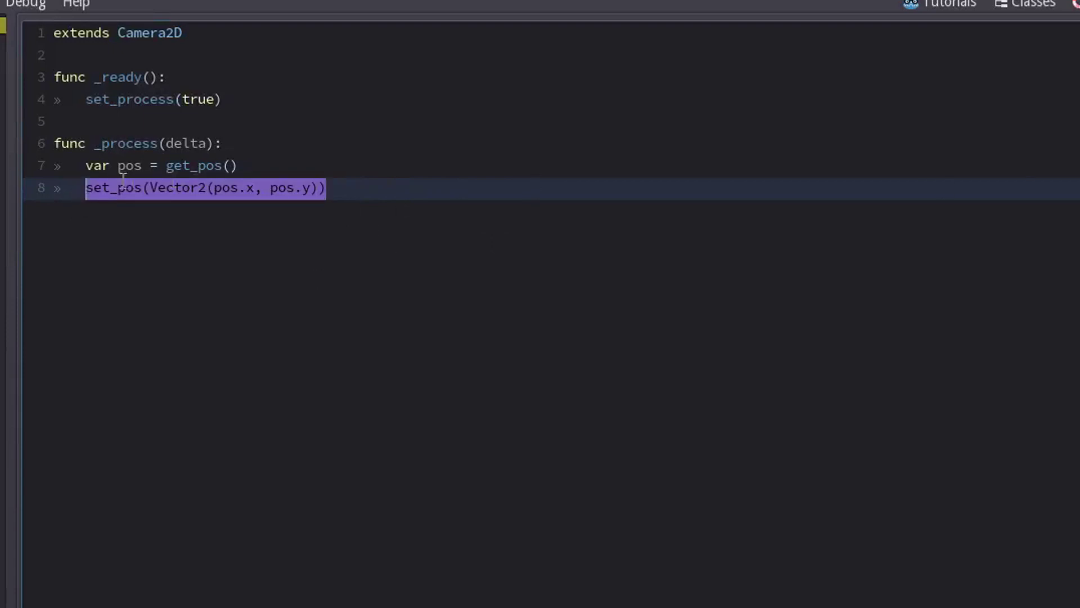
click(222, 166)
click(256, 190)
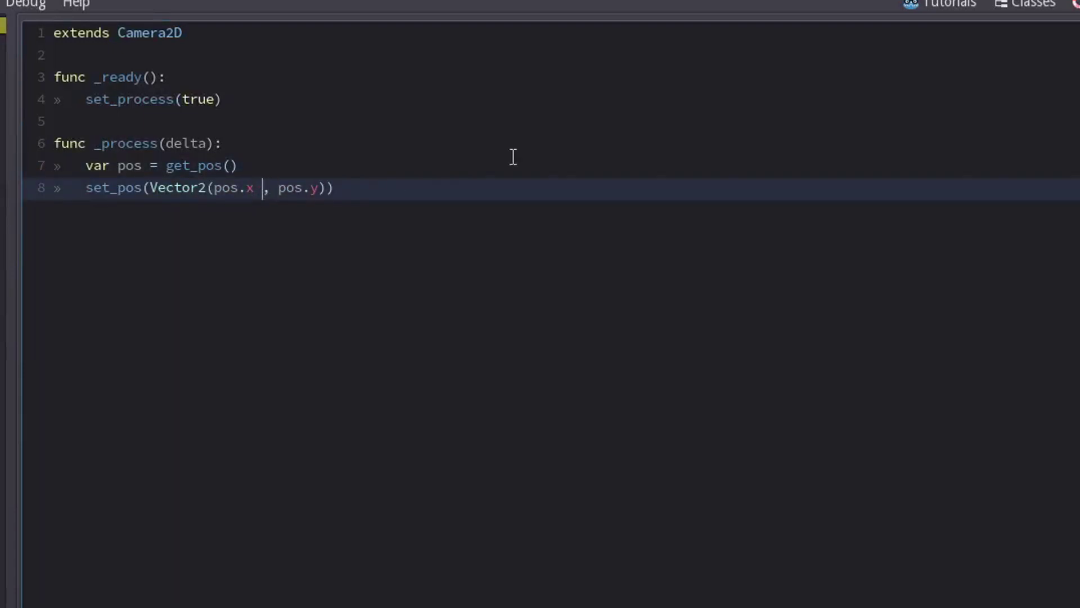
text(+ 5)
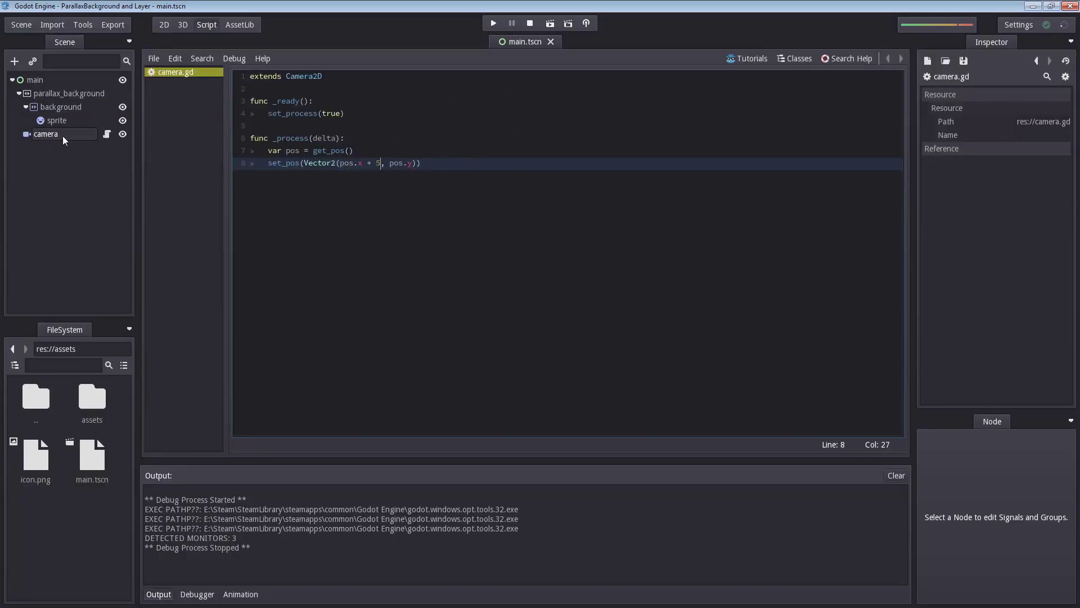
Step: Back in the 2D view, test-run the scrolling camera, then collapse the background layer
click(59, 135)
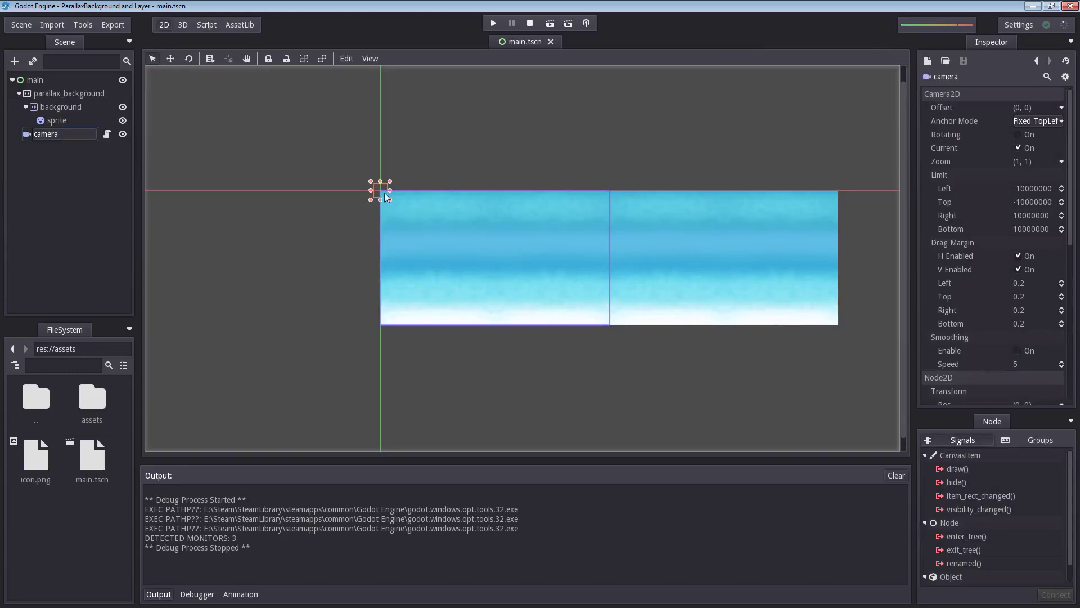
click(494, 23)
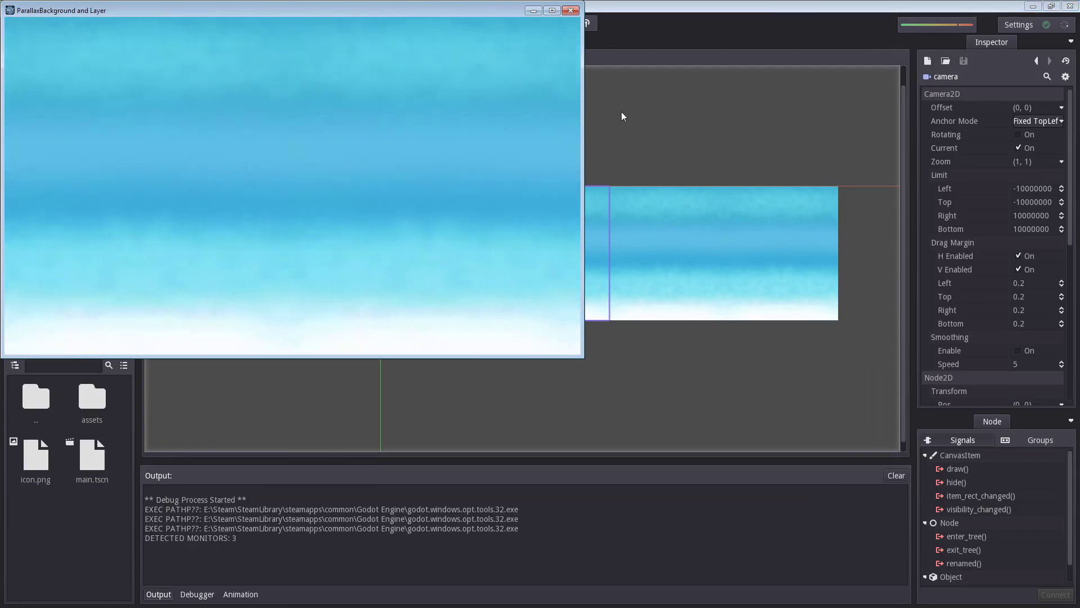
click(570, 11)
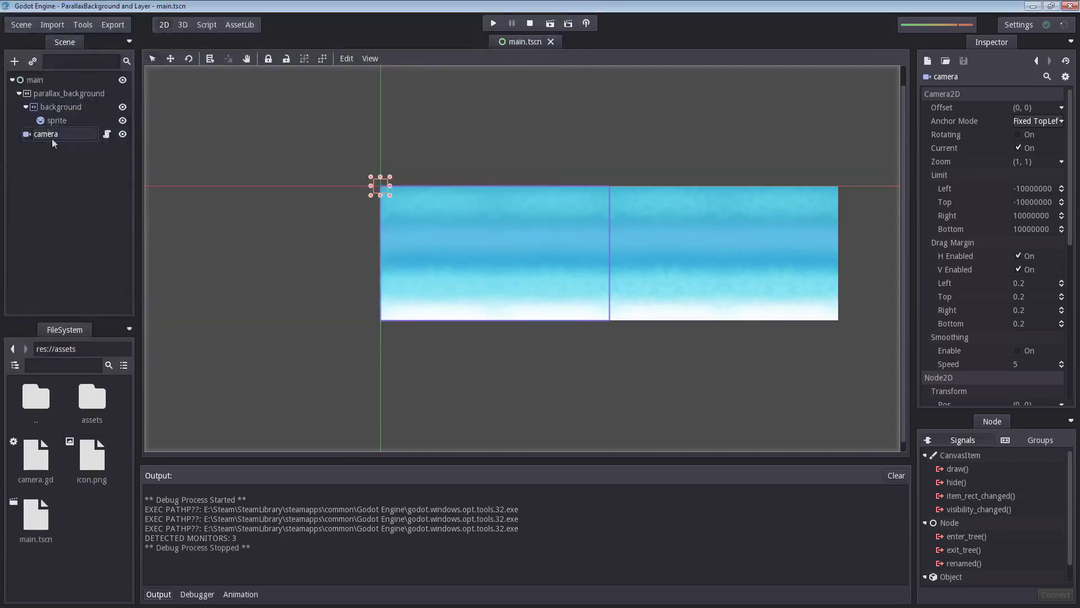
click(31, 106)
click(26, 106)
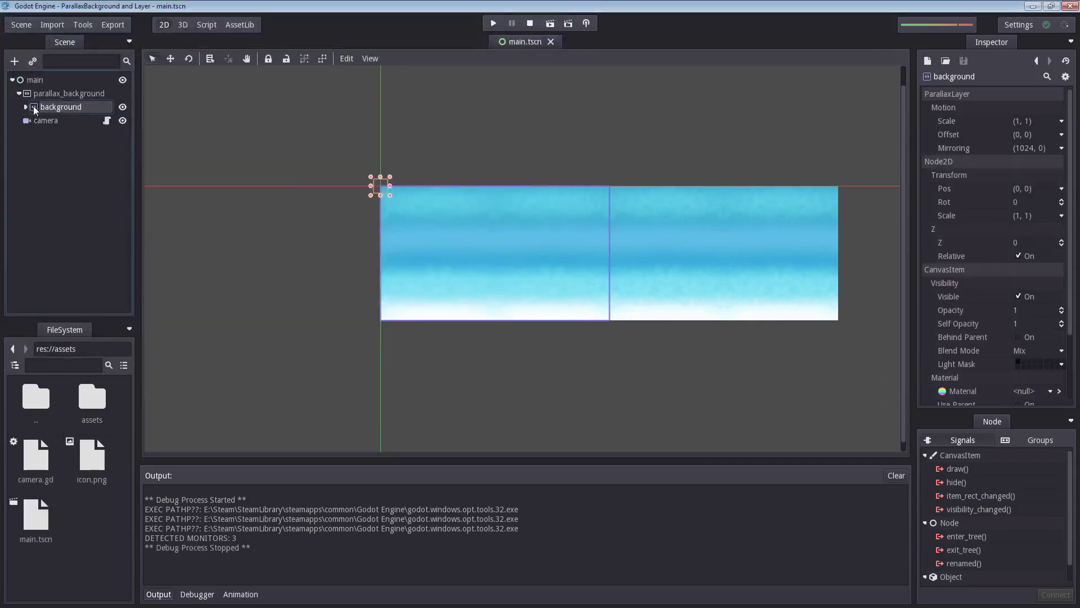
Step: Duplicate the background layer twice, creating background1 and background2
click(56, 106)
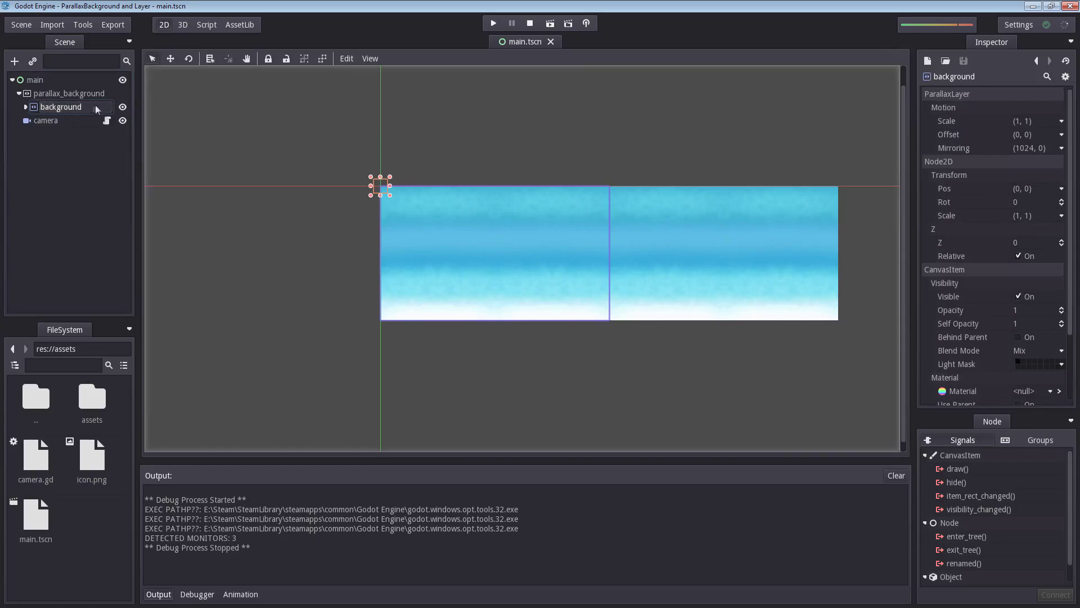
key(ctrl+d)
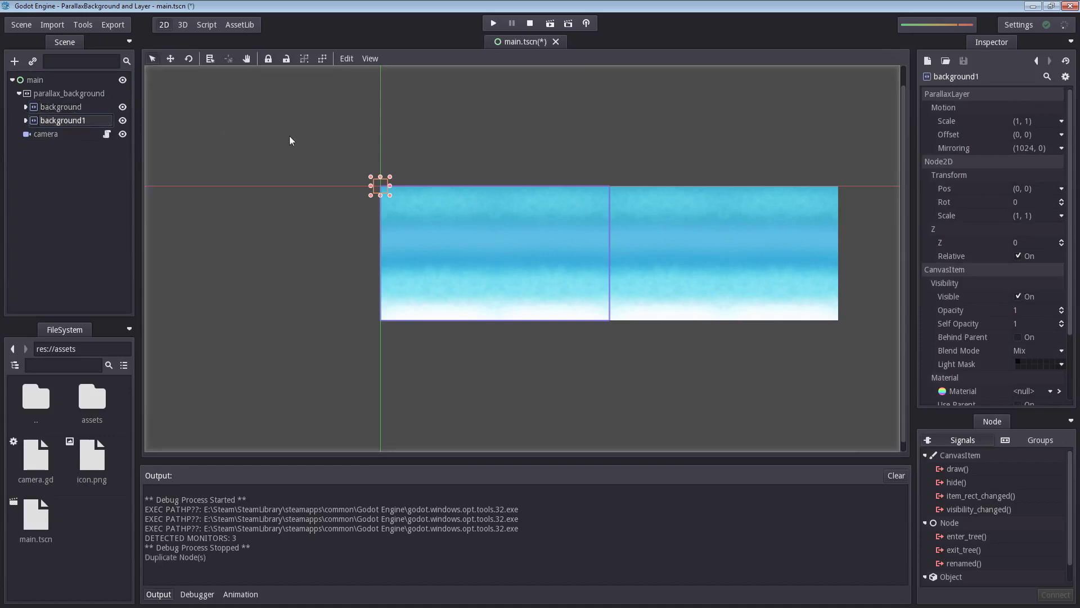
key(ctrl+d)
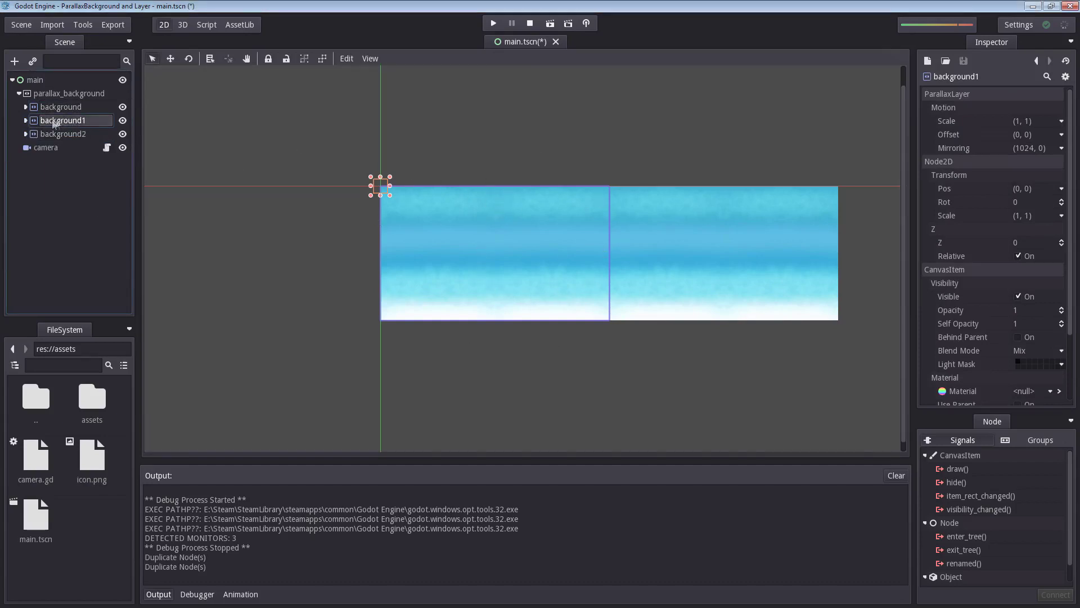
click(26, 120)
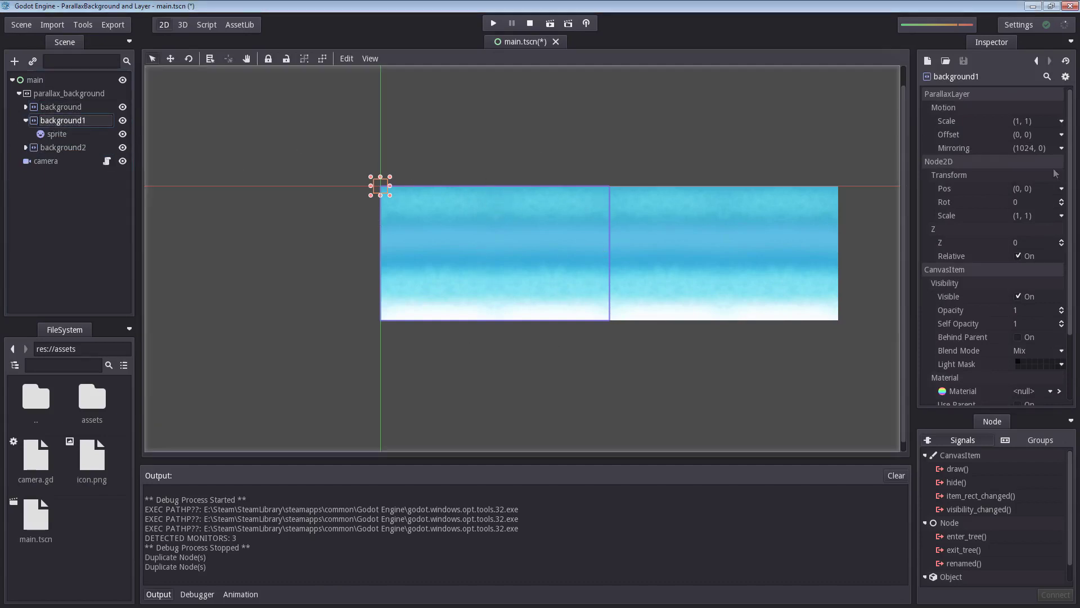
click(70, 137)
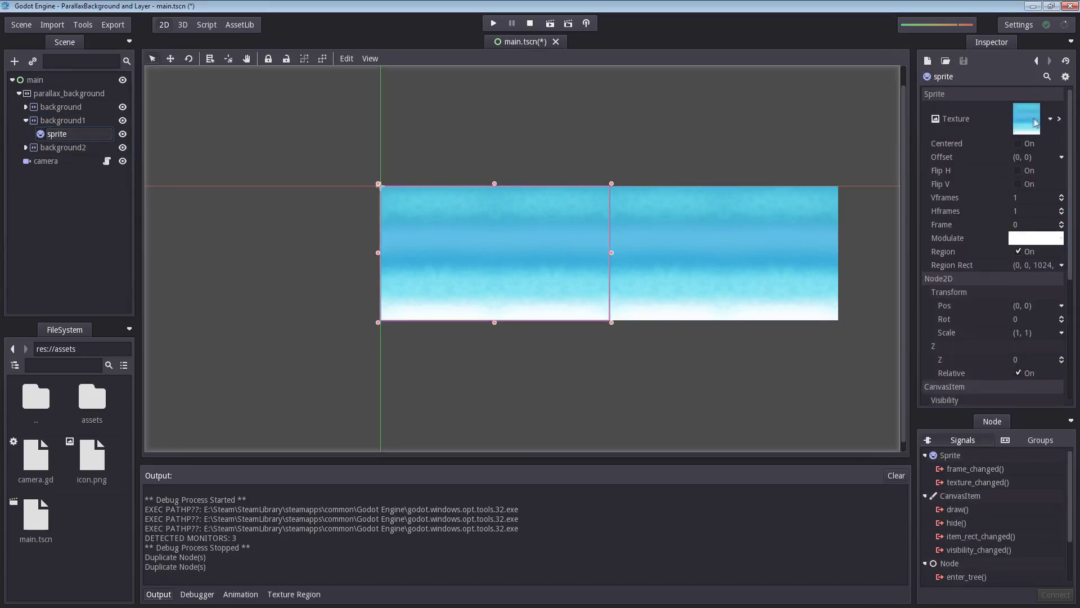
Step: Rename background1 to foreground_1 and background2 to foreground_2
click(78, 120)
click(63, 120)
text(foreground_)
key(BackSpace)
key(BackSpace)
key(BackSpace)
key(BackSpace)
key(BackSpace)
key(BackSpace)
key(BackSpace)
key(BackSpace)
key(BackSpace)
key(BackSpace)
key(BackSpace)
key(BackSpace)
key(BackSpace)
key(BackSpace)
key(BackSpace)
key(BackSpace)
key(BackSpace)
key(BackSpace)
key(BackSpace)
key(BackSpace)
key(BackSpace)
key(BackSpace)
key(BackSpace)
key(BackSpace)
key(BackSpace)
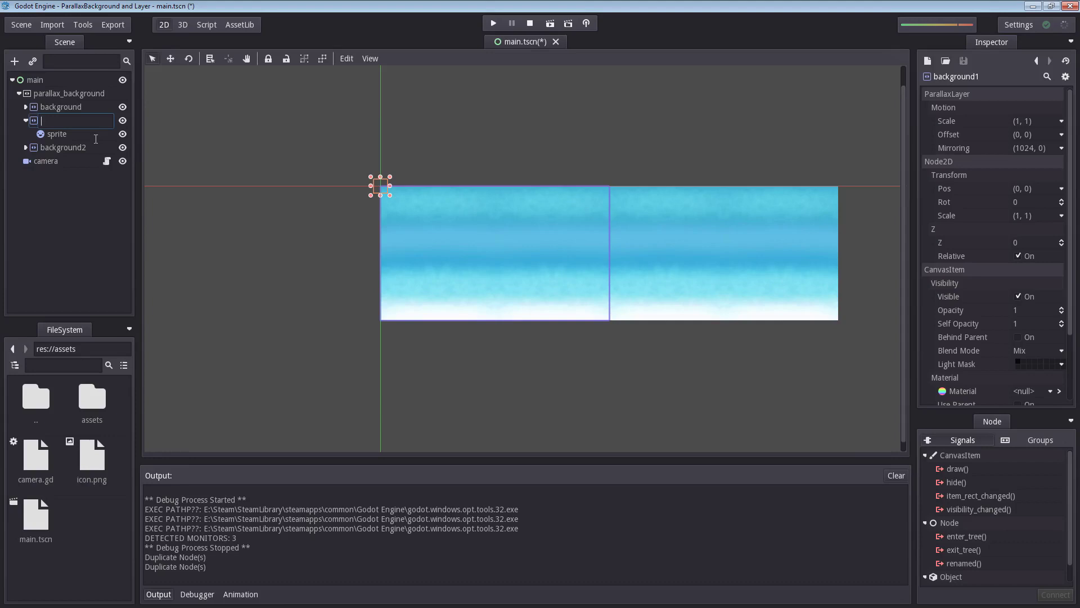
text(foreground_1)
key(Return)
click(72, 148)
click(63, 148)
text(foreground_2)
key(Return)
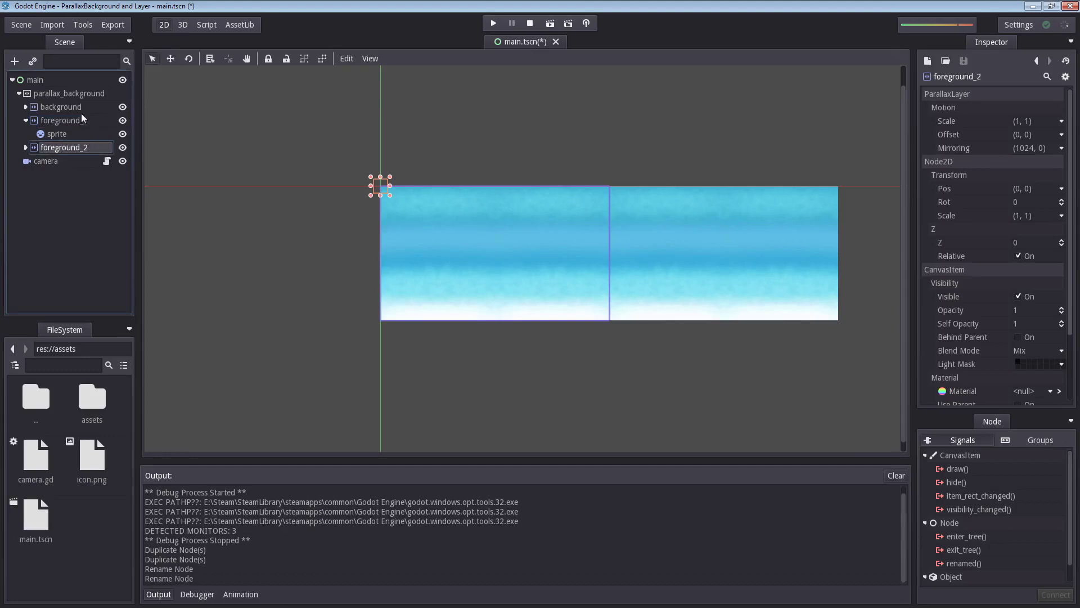
click(65, 121)
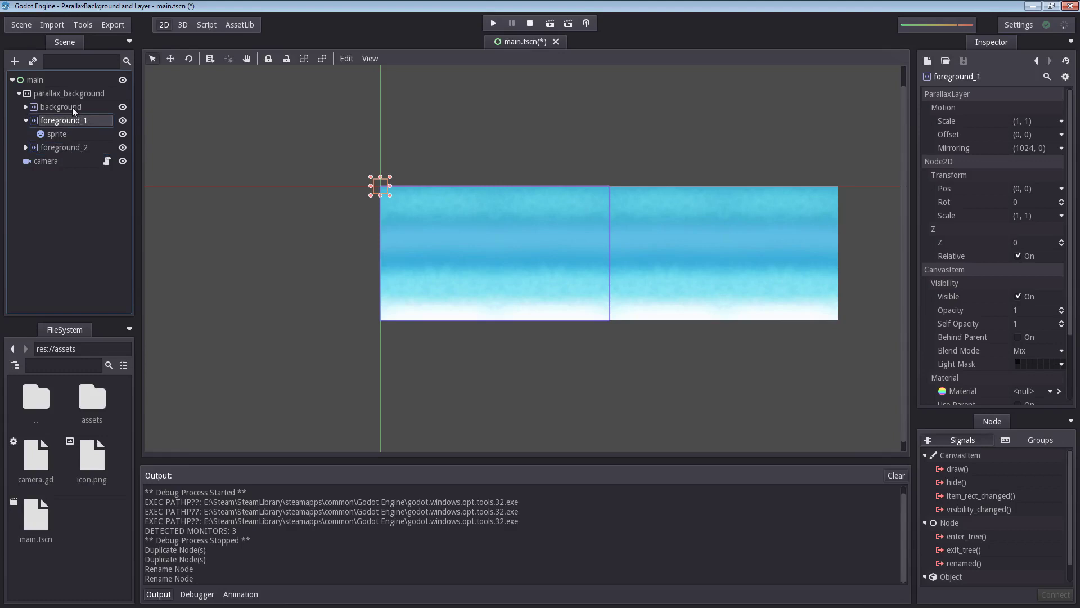
Step: Load assets/foreground_1.tex as the texture of foreground_1's sprite
click(72, 107)
scroll(589, 258, up, 2)
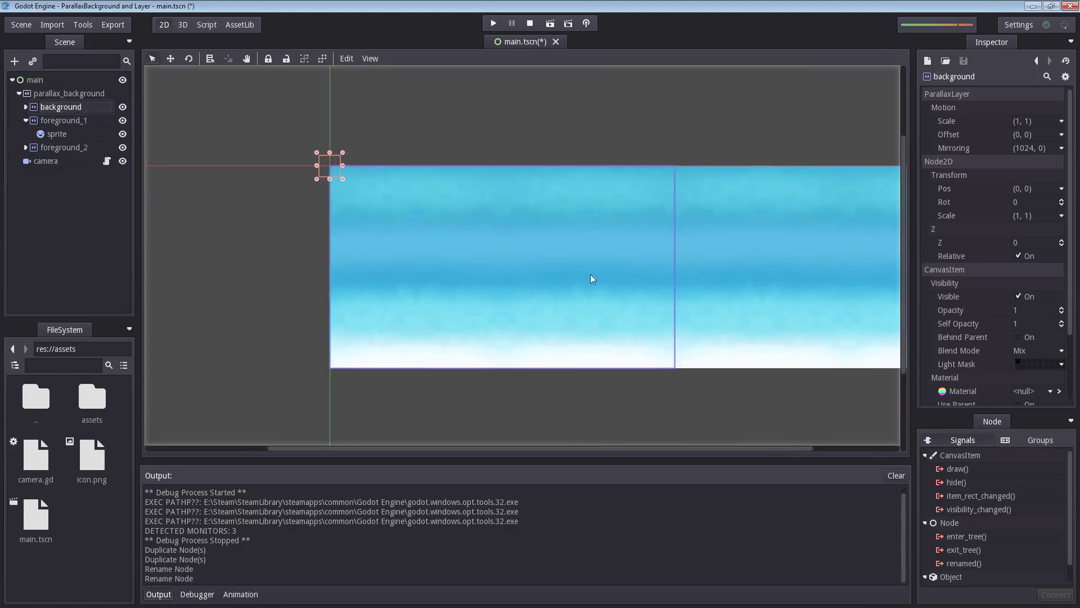
scroll(587, 274, up, 1)
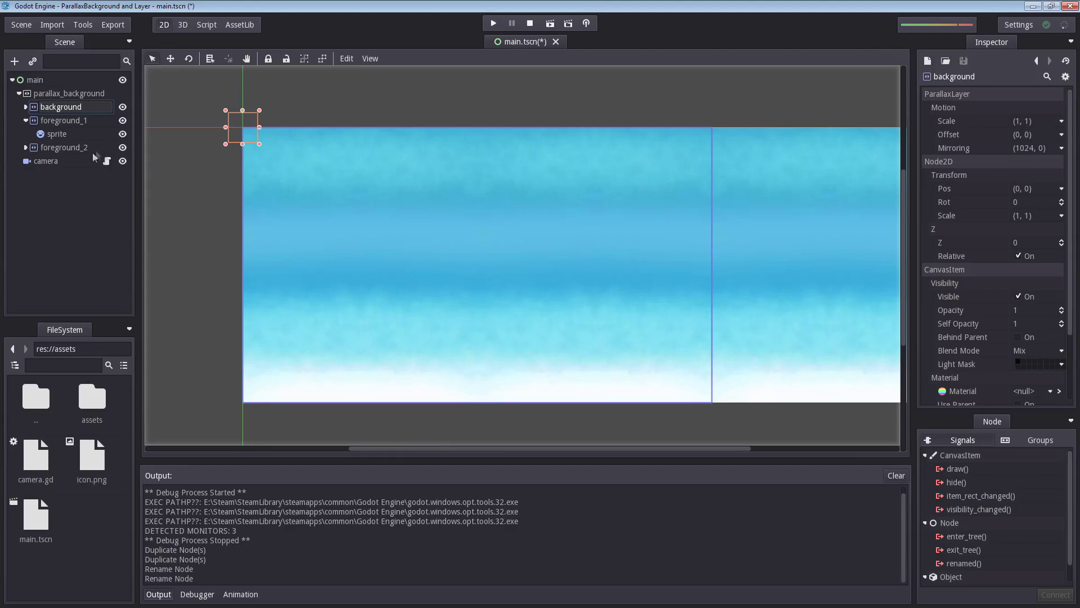
click(71, 133)
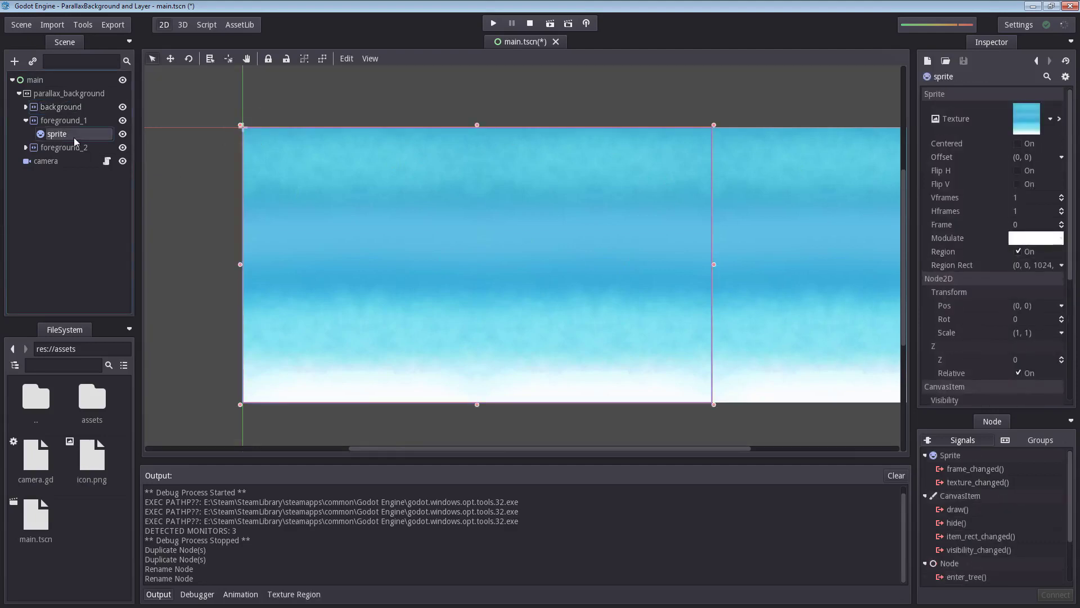
click(1050, 119)
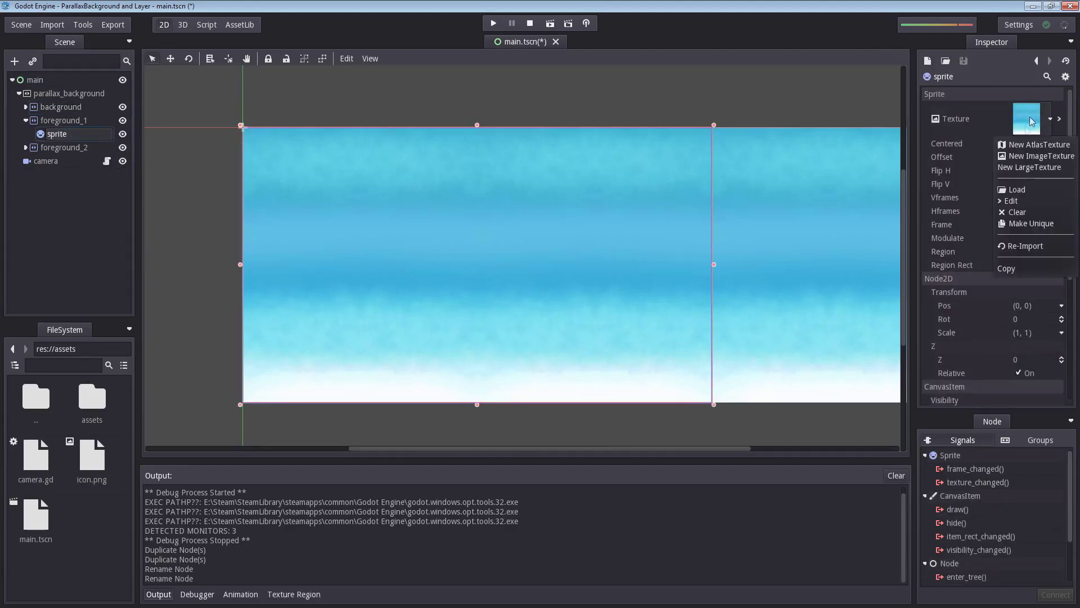
click(1037, 191)
double_click(304, 160)
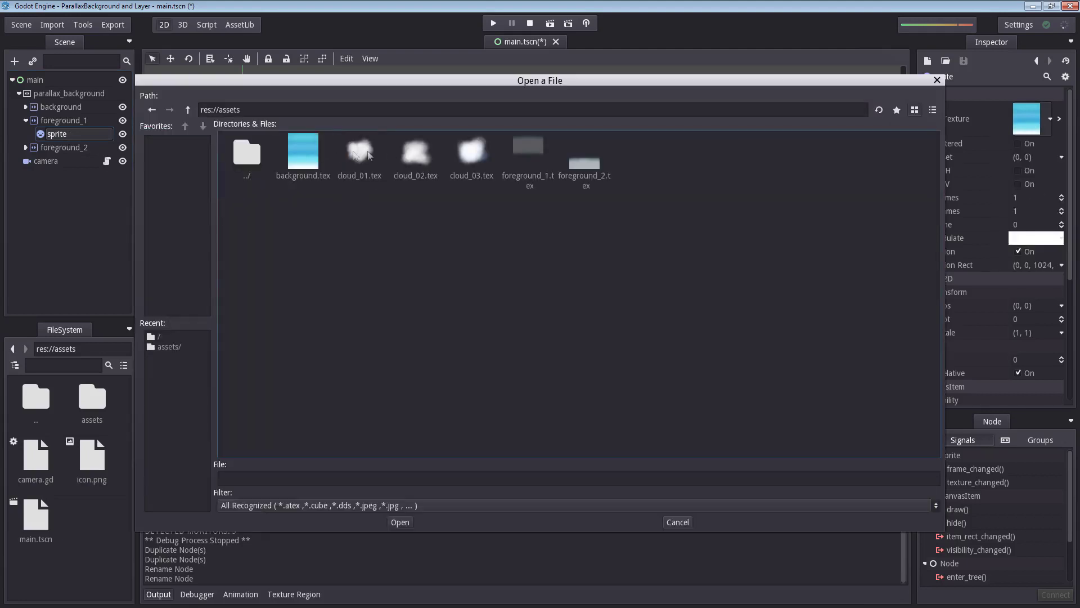
click(525, 156)
double_click(525, 152)
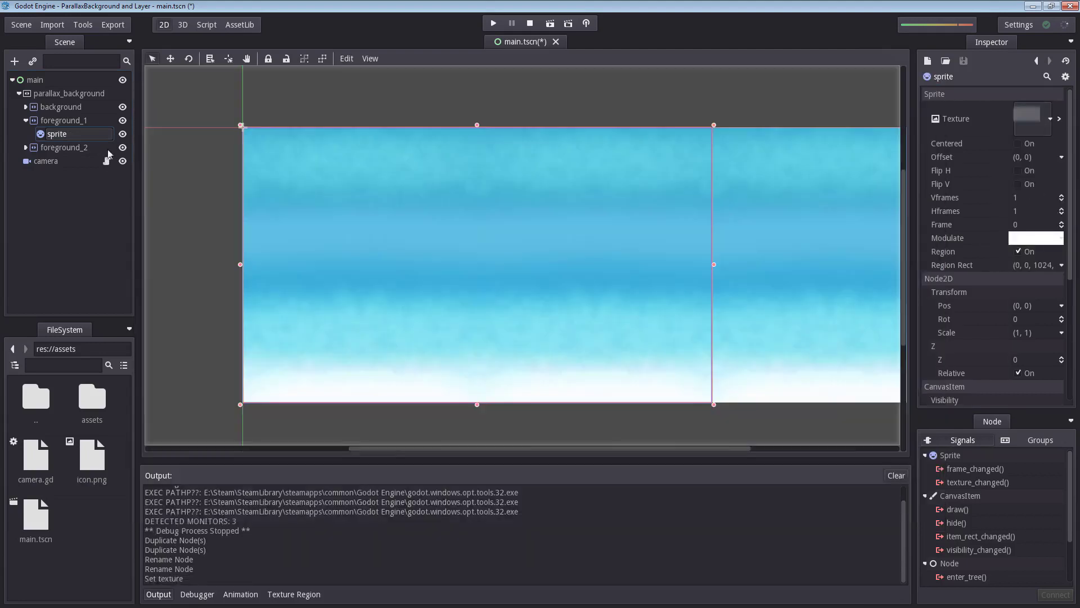
Step: Load foreground_2.tex onto foreground_2's sprite and briefly test-run the scene
click(26, 148)
click(48, 162)
click(1050, 118)
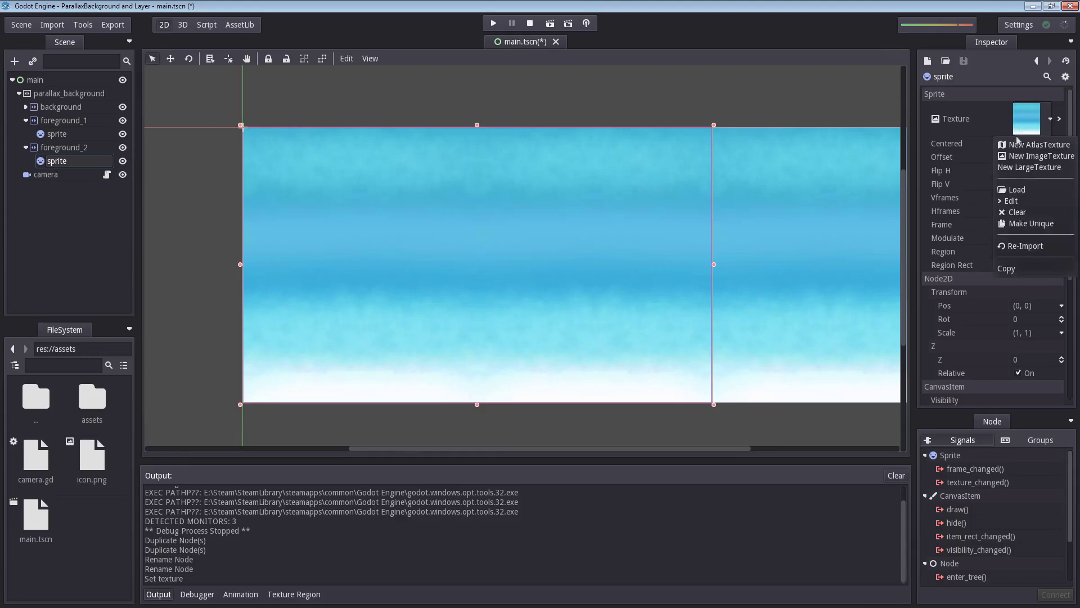
click(1037, 192)
double_click(584, 164)
scroll(586, 184, up, 1)
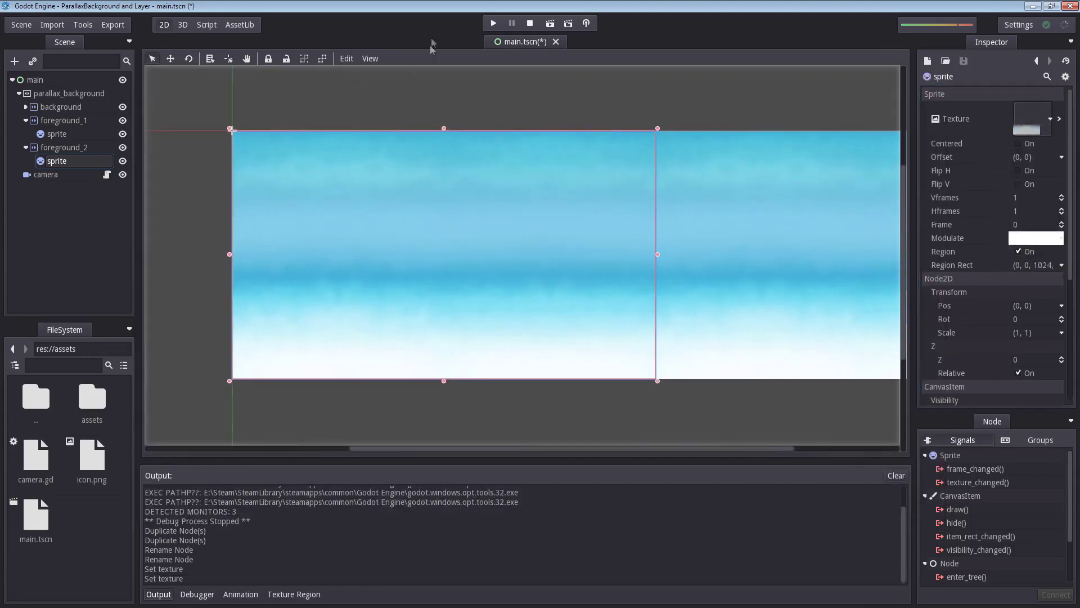
click(494, 24)
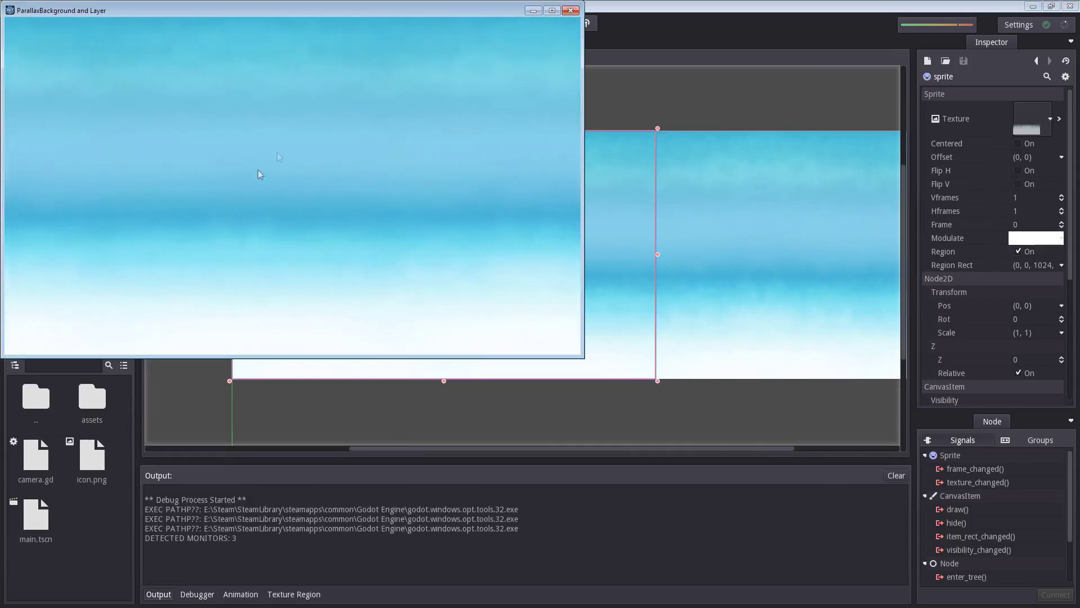
click(570, 11)
Step: Set motion scale x to 0.1 for background, 0.4 for foreground_1, 0.8 for foreground_2
click(58, 107)
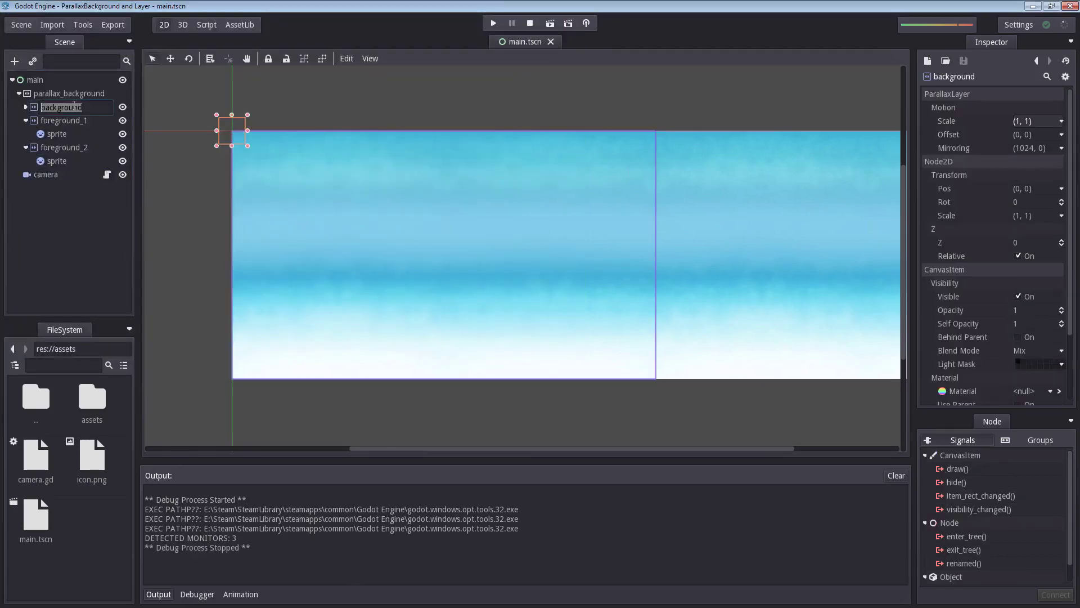
click(1036, 121)
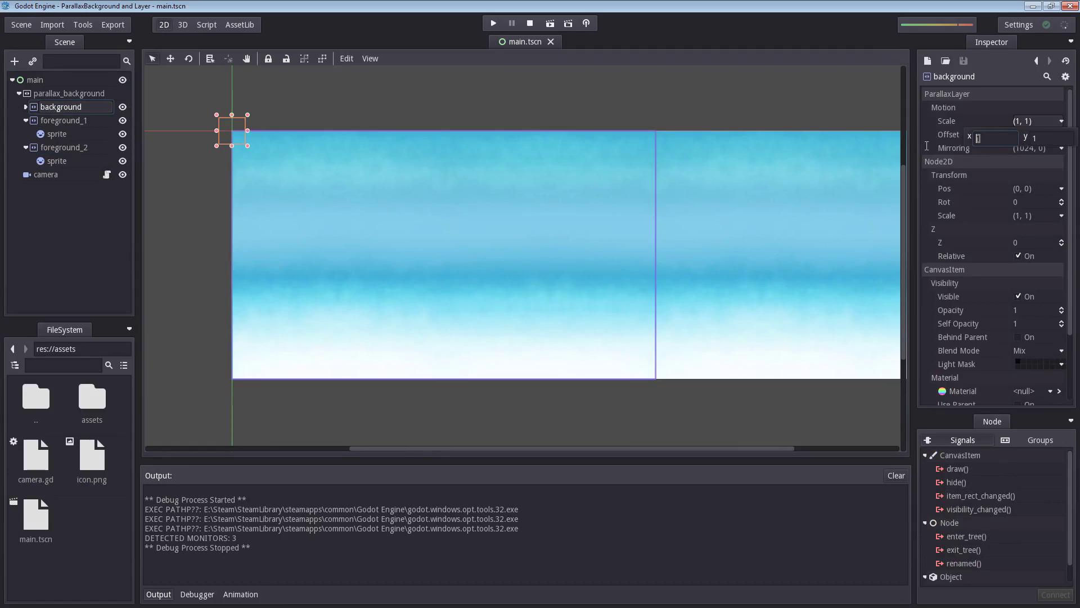
text(0.1)
click(68, 120)
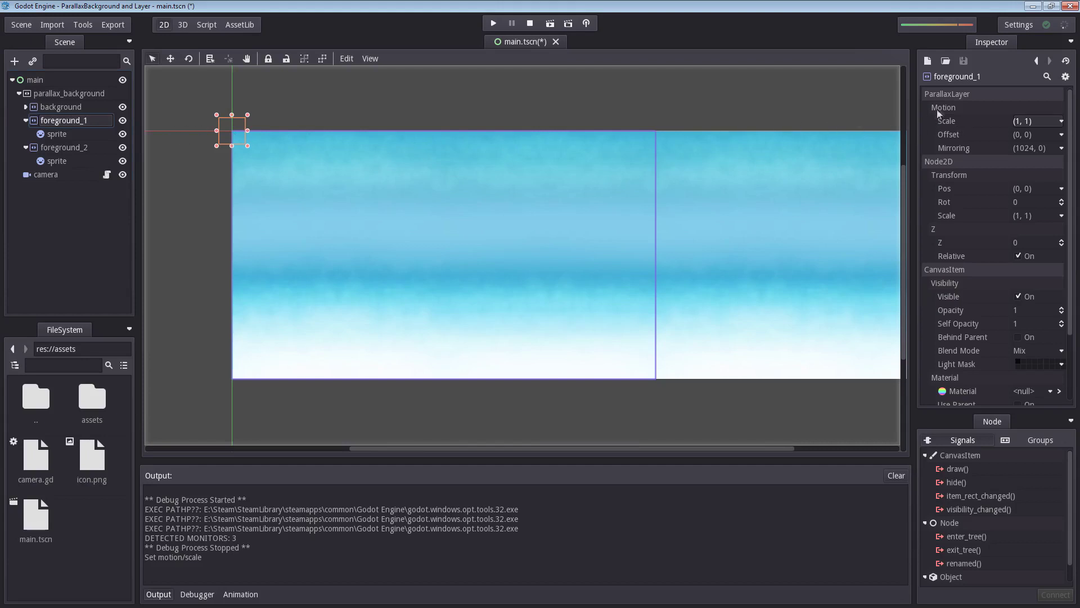
click(1021, 121)
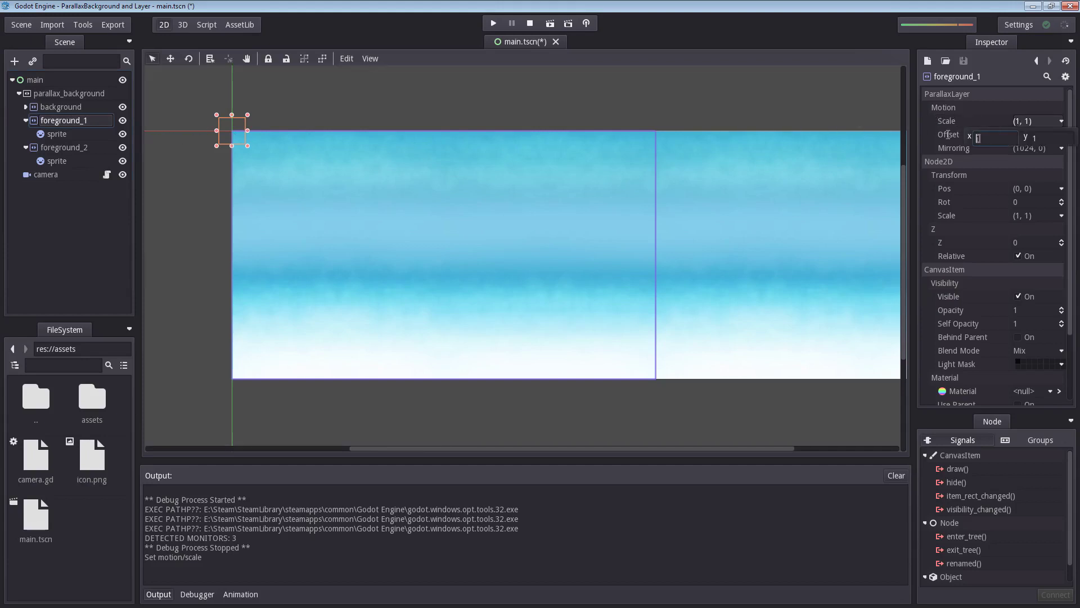
text(0.4)
click(92, 147)
click(1019, 122)
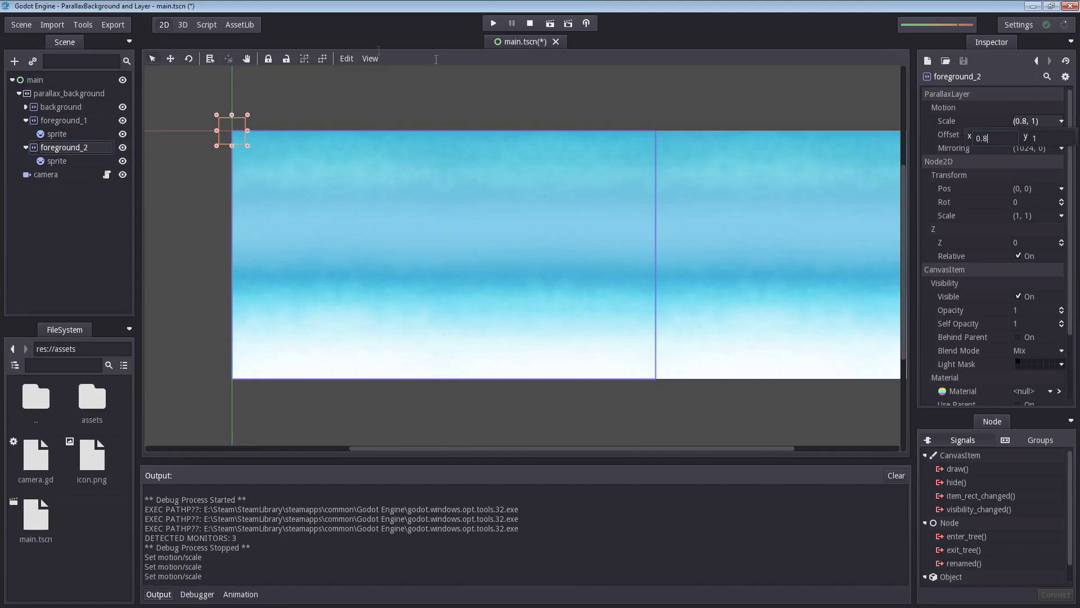
click(61, 107)
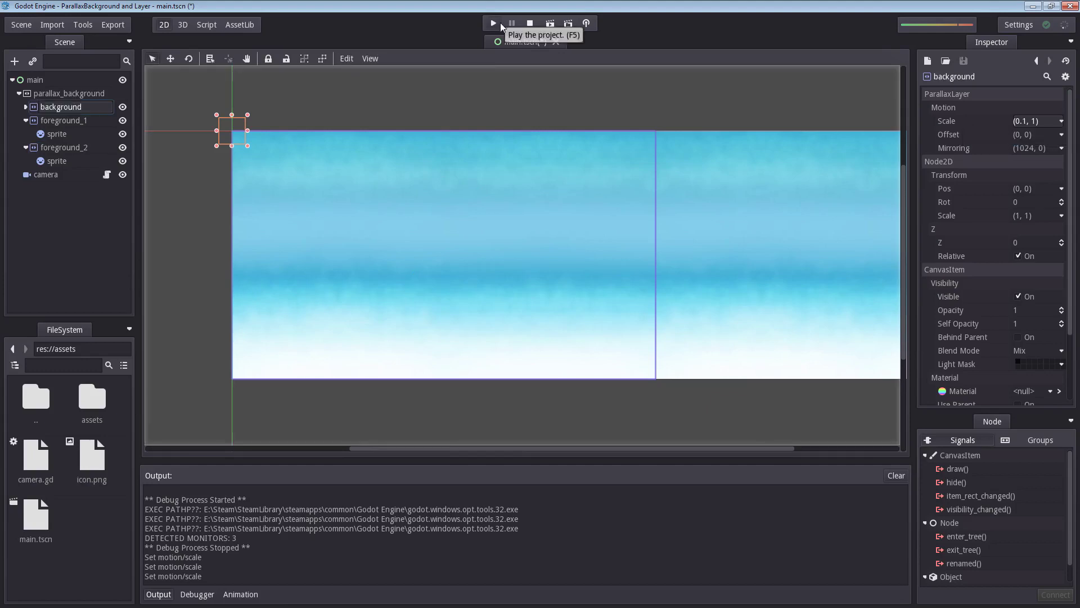
Step: Run the game to preview the layered parallax scrolling
click(501, 22)
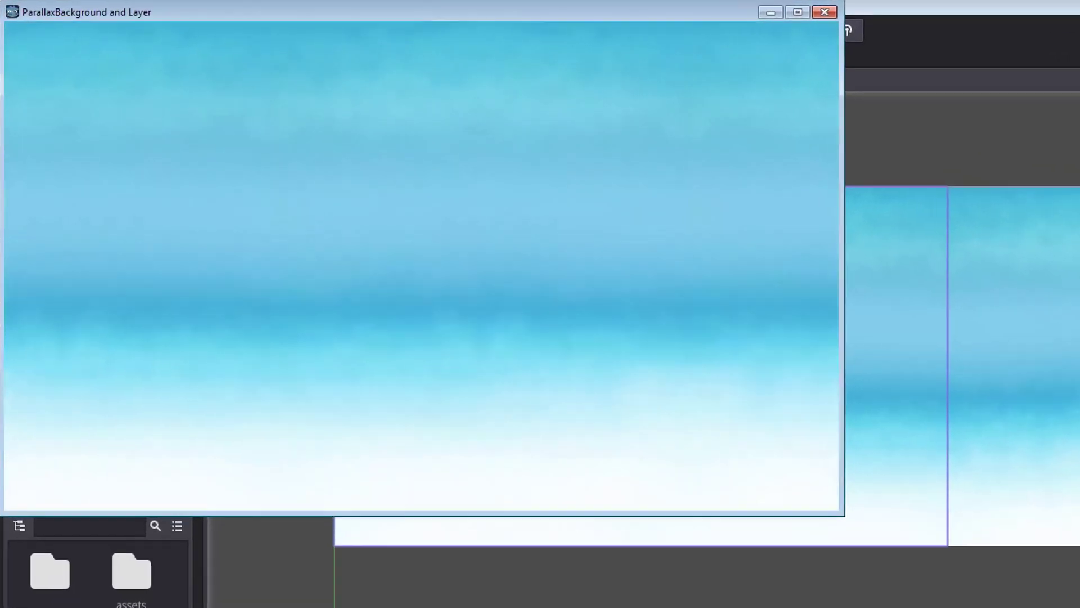
Step: Close the test run and expand, then collapse, the background and foreground layers to check their sprites
key(F8)
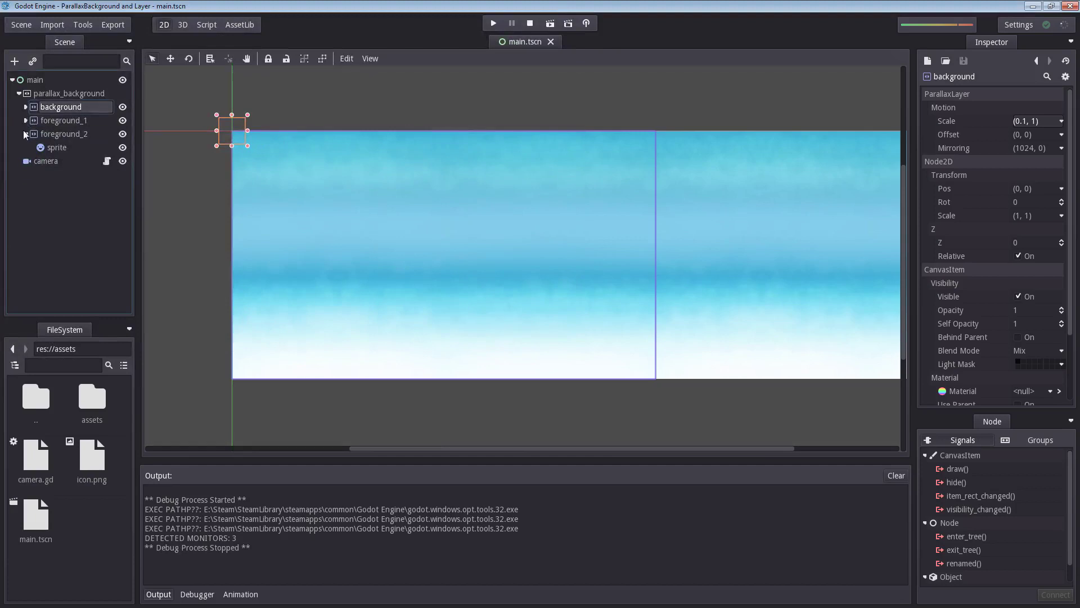
click(25, 134)
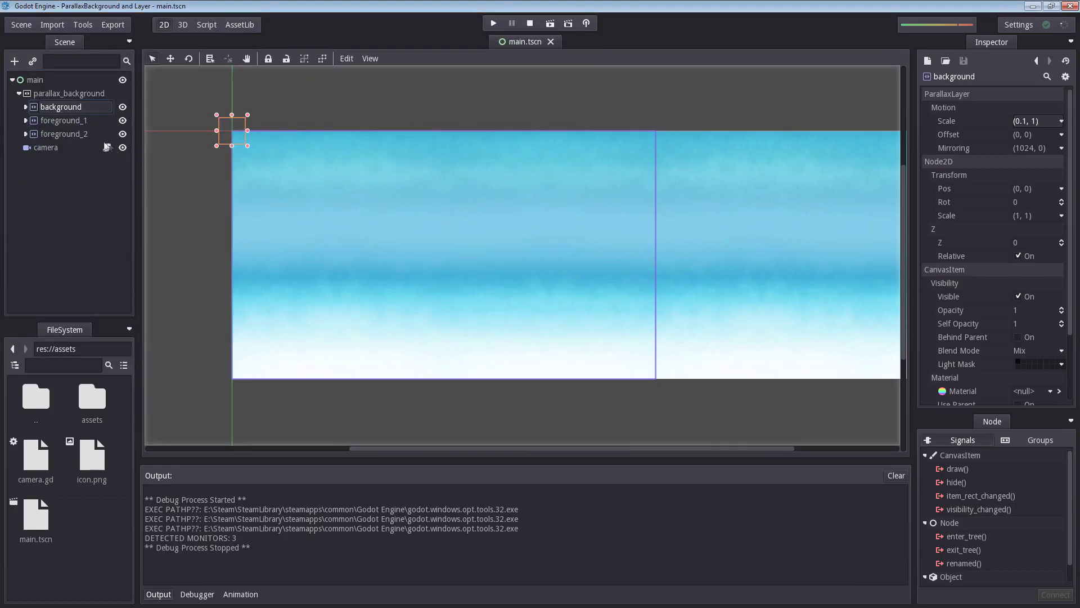
click(26, 107)
click(25, 134)
click(26, 161)
click(57, 121)
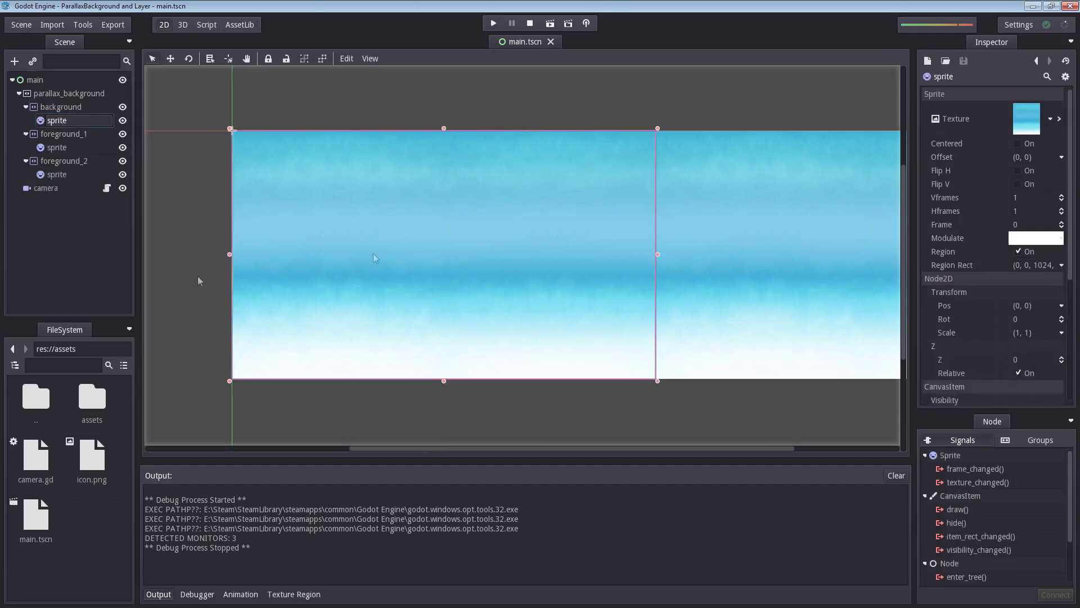
click(25, 107)
click(25, 121)
click(25, 134)
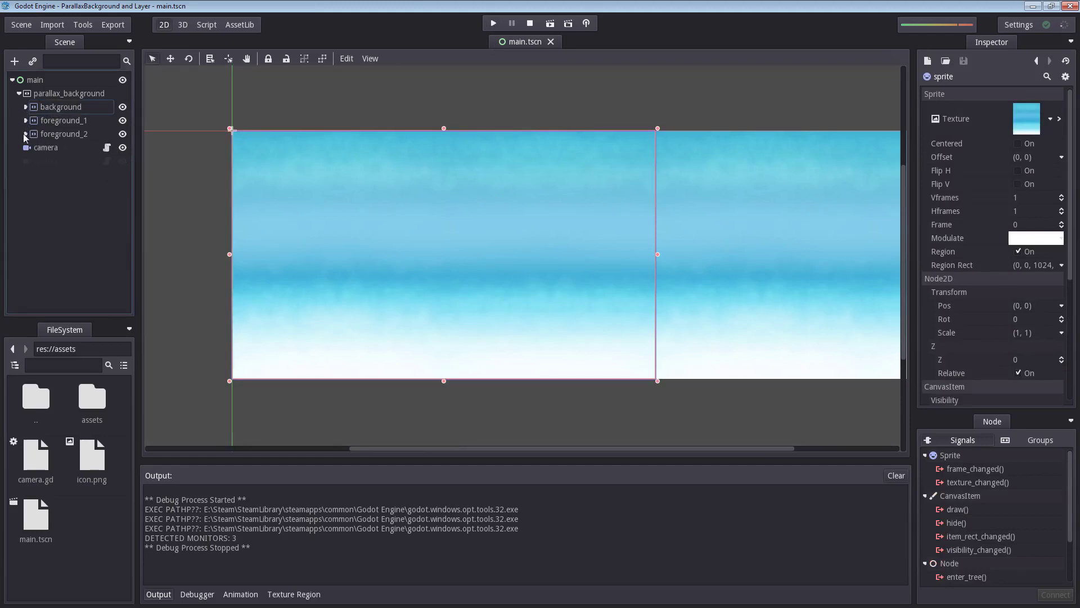
Step: Add a ParallaxLayer child to parallax_background and rename it 'clouds'
click(68, 95)
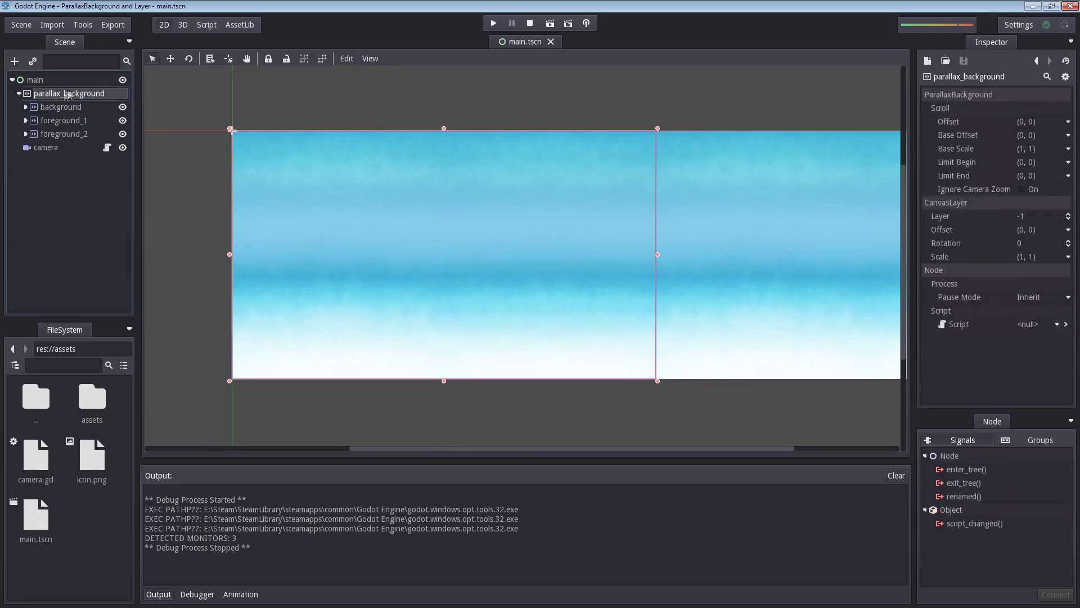
right_click(62, 97)
click(90, 103)
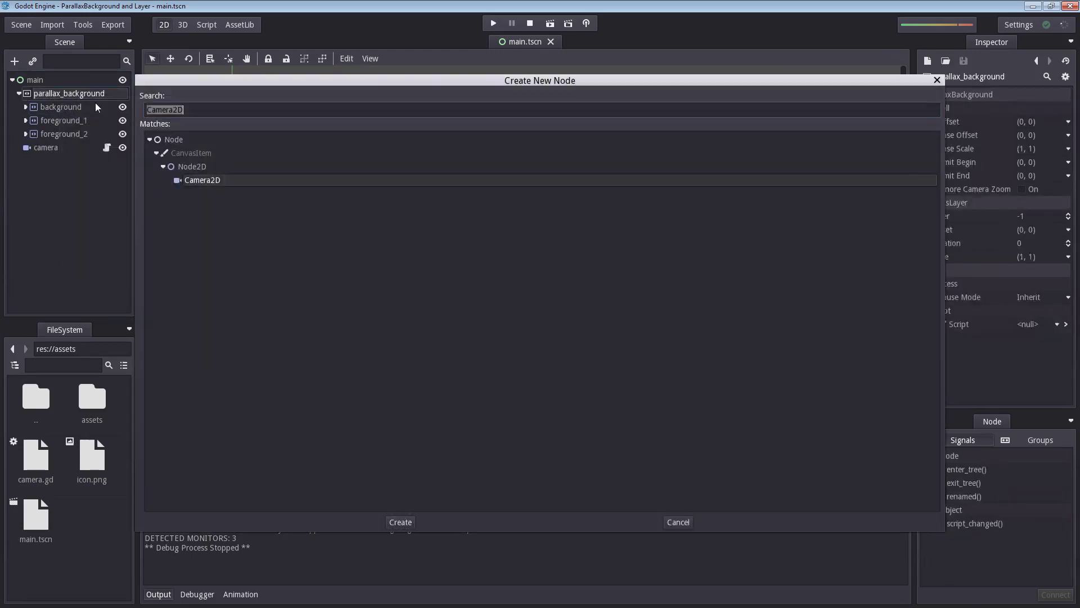
text(ParallaxL)
double_click(208, 180)
click(58, 148)
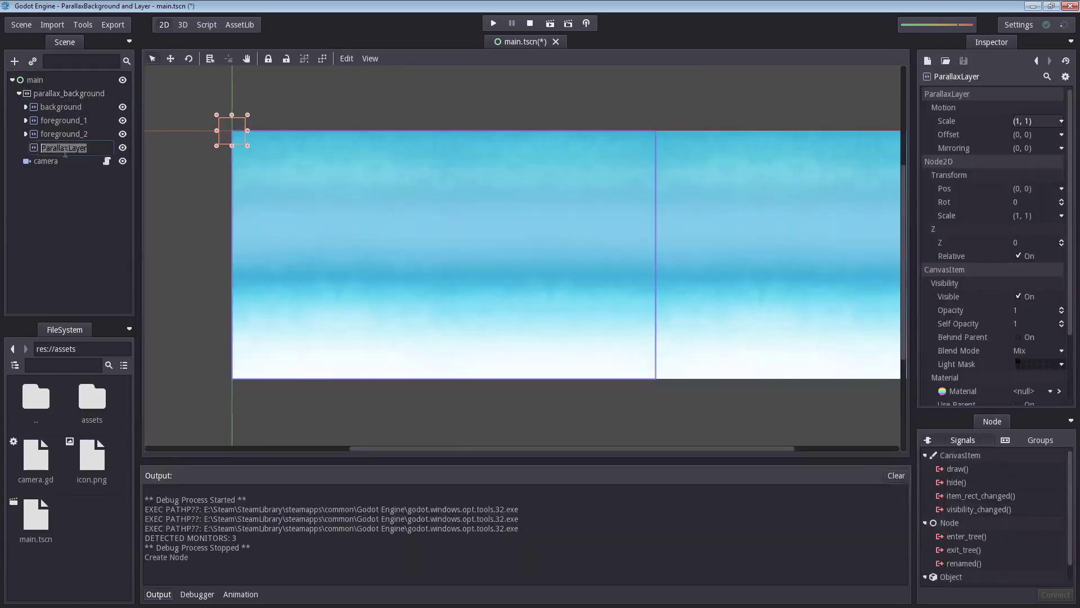
text(clouds)
key(Return)
Step: Add a Sprite child under clouds and rename it 'sprite_1'
right_click(75, 149)
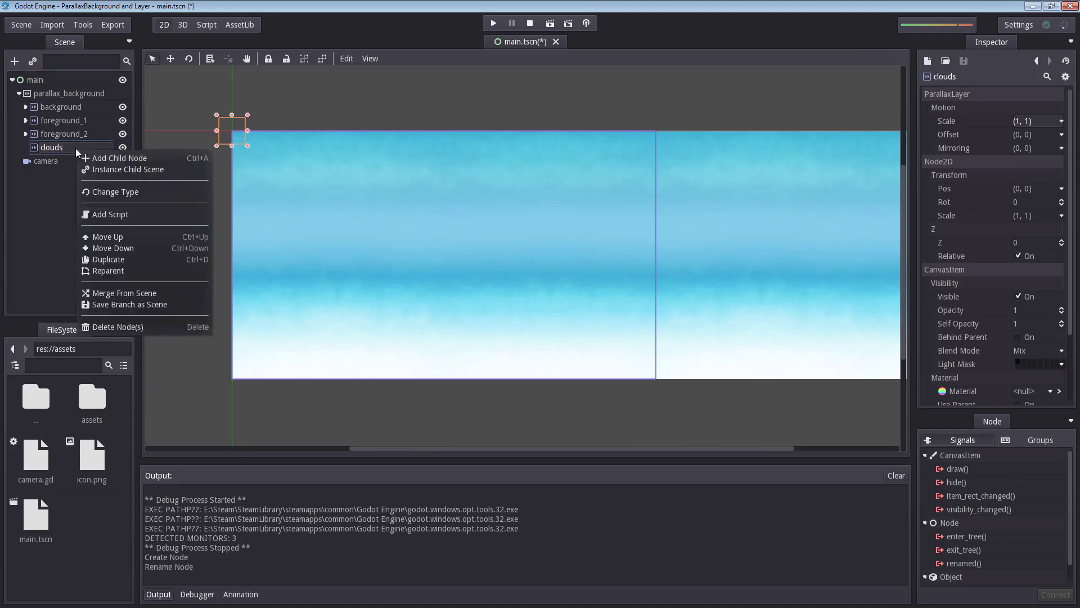
click(136, 157)
text(Sprite)
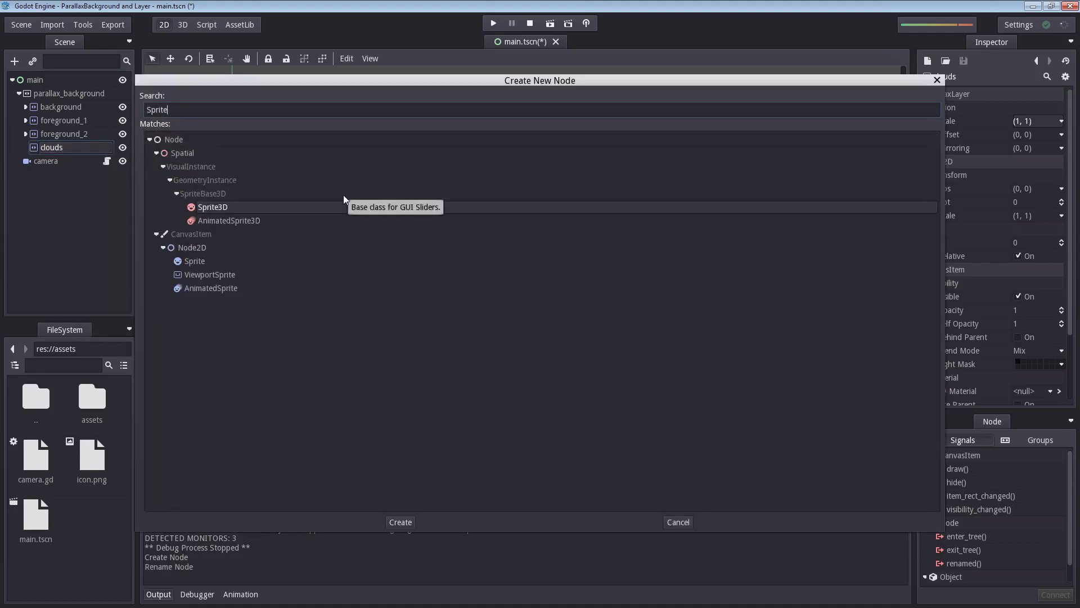
double_click(201, 258)
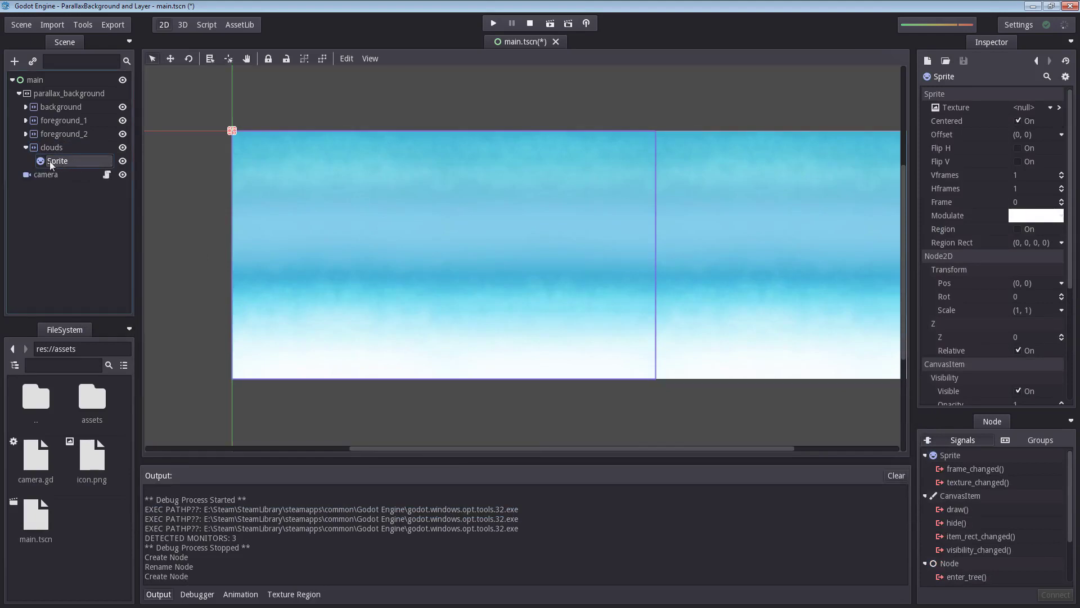
double_click(51, 161)
text(sprite_)
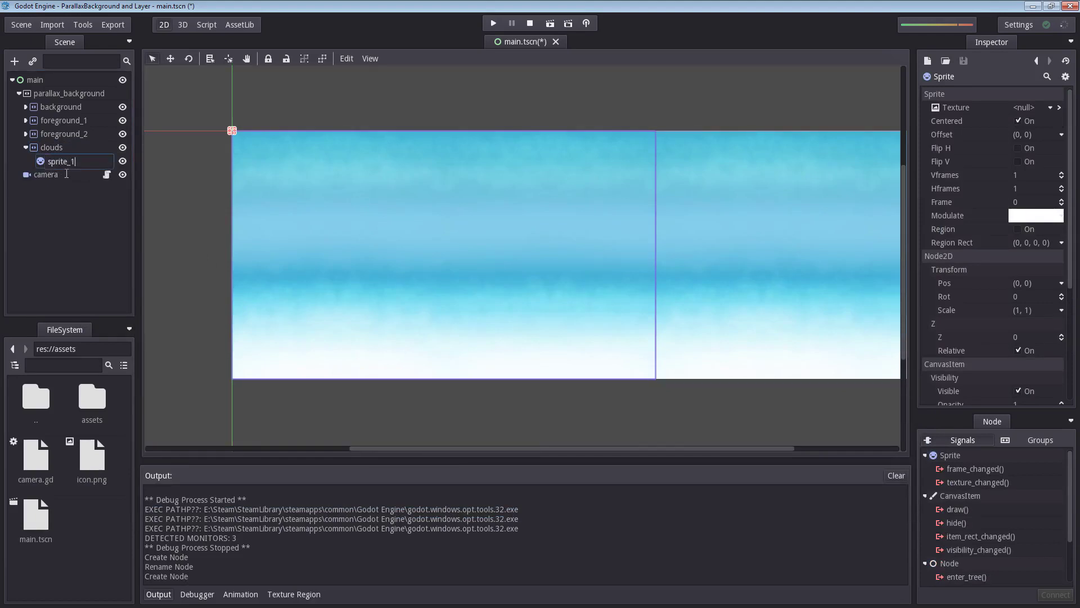
text(1)
key(Return)
Step: Duplicate sprite_1 twice to create sprite_2 and sprite_3, then select sprite_1
key(ctrl+d)
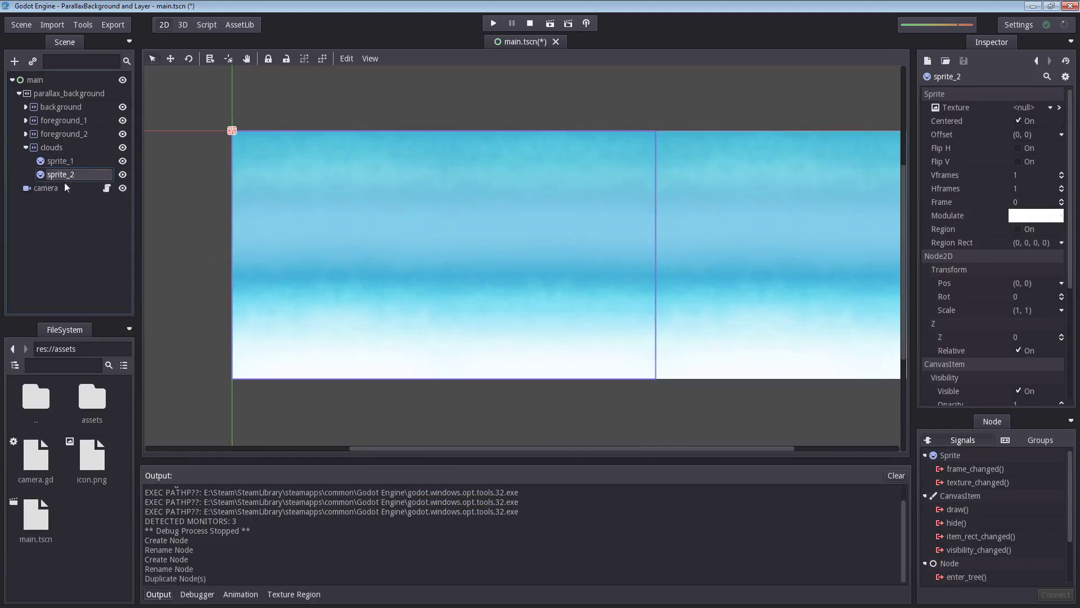
key(ctrl+d)
click(67, 161)
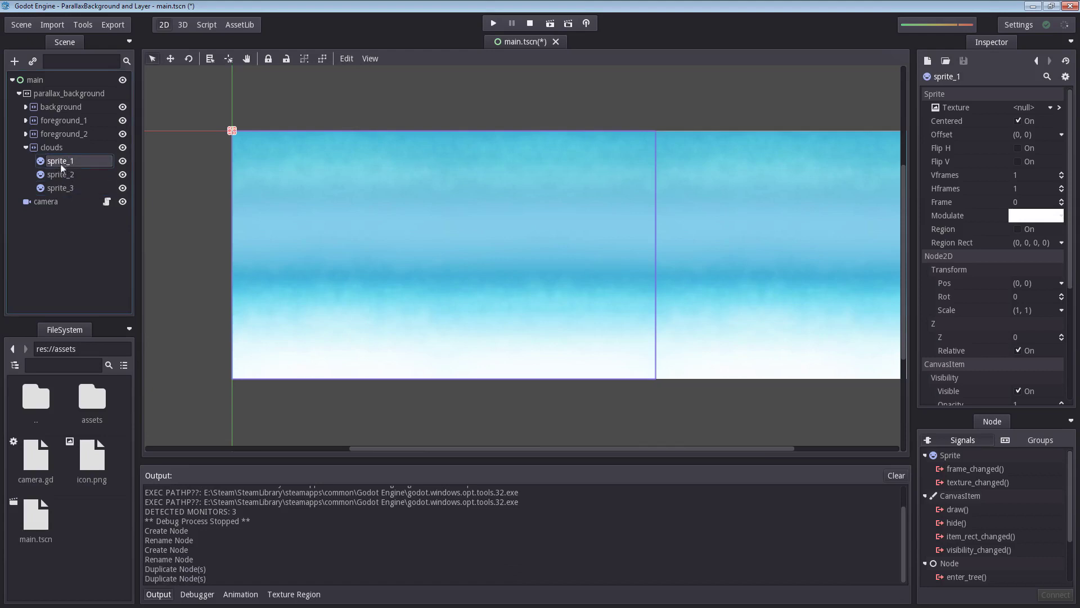
Step: Load cloud_01.tex as sprite_1's texture and move it into the sky's left area
click(1050, 107)
click(1033, 168)
double_click(359, 152)
drag(231, 129, 327, 209)
Step: Load a cloud texture onto sprite_2 and place it toward the sky's right
click(66, 176)
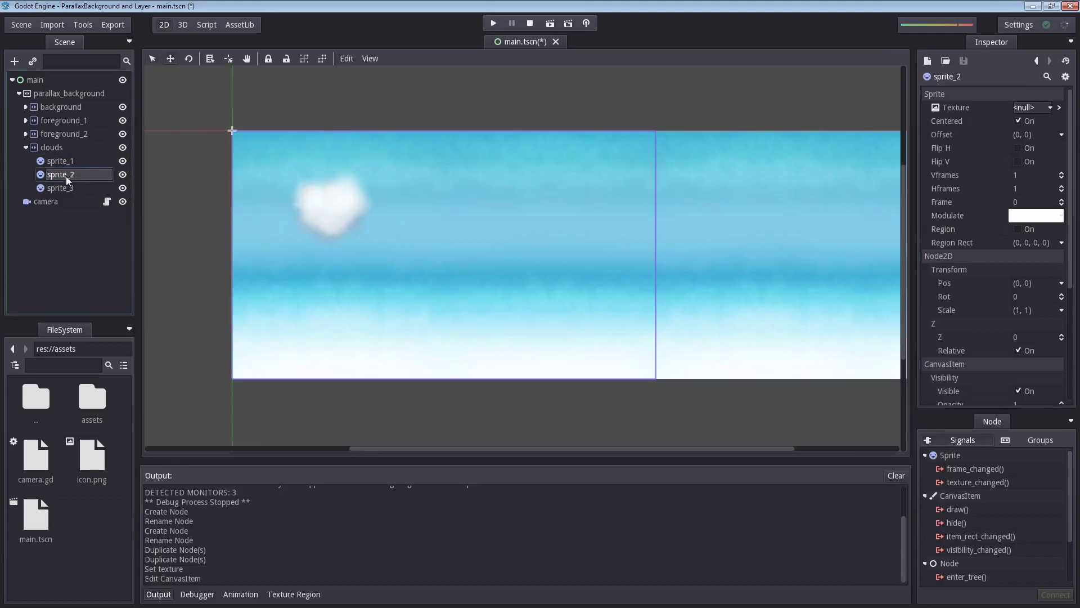
click(1050, 108)
click(1013, 167)
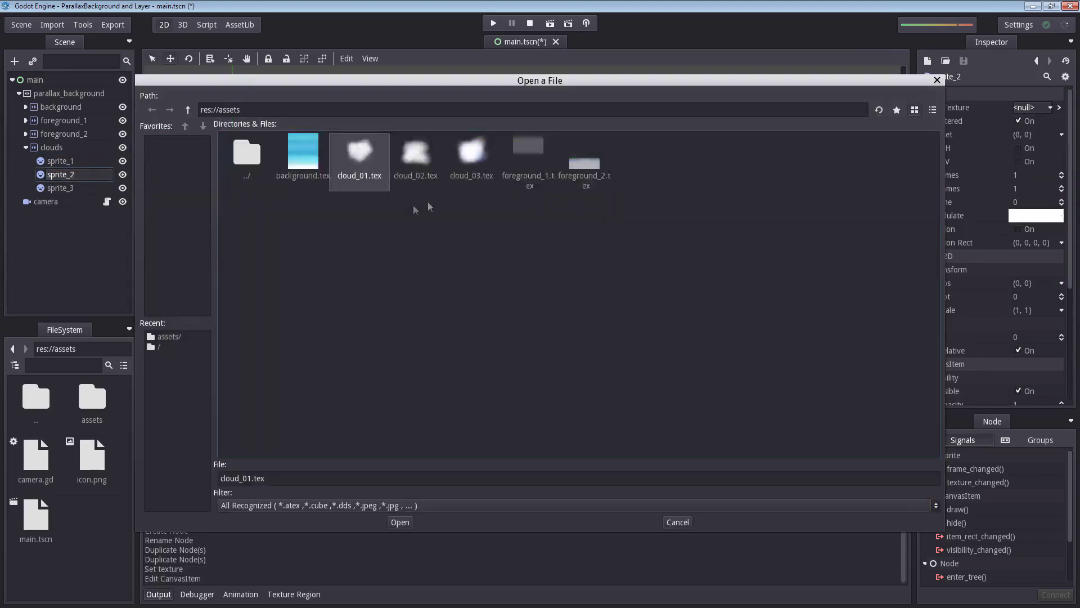
double_click(424, 158)
drag(232, 128, 569, 184)
Step: Load cloud_03.tex onto sprite_3 and place it low in the sky's middle
click(60, 188)
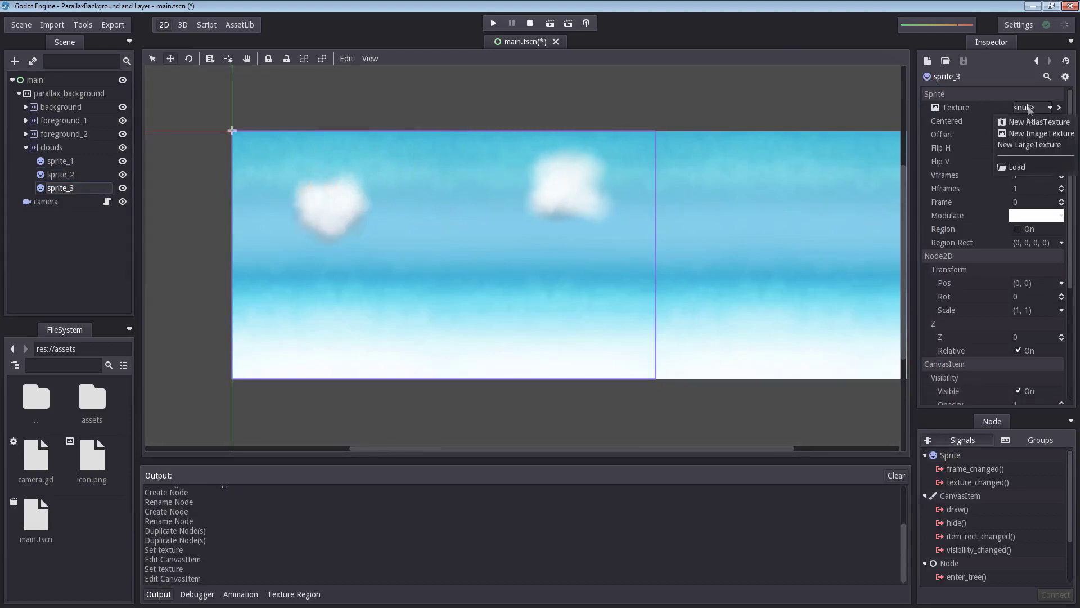
click(1018, 167)
click(474, 152)
double_click(474, 151)
drag(230, 126, 444, 176)
scroll(404, 239, down, 3)
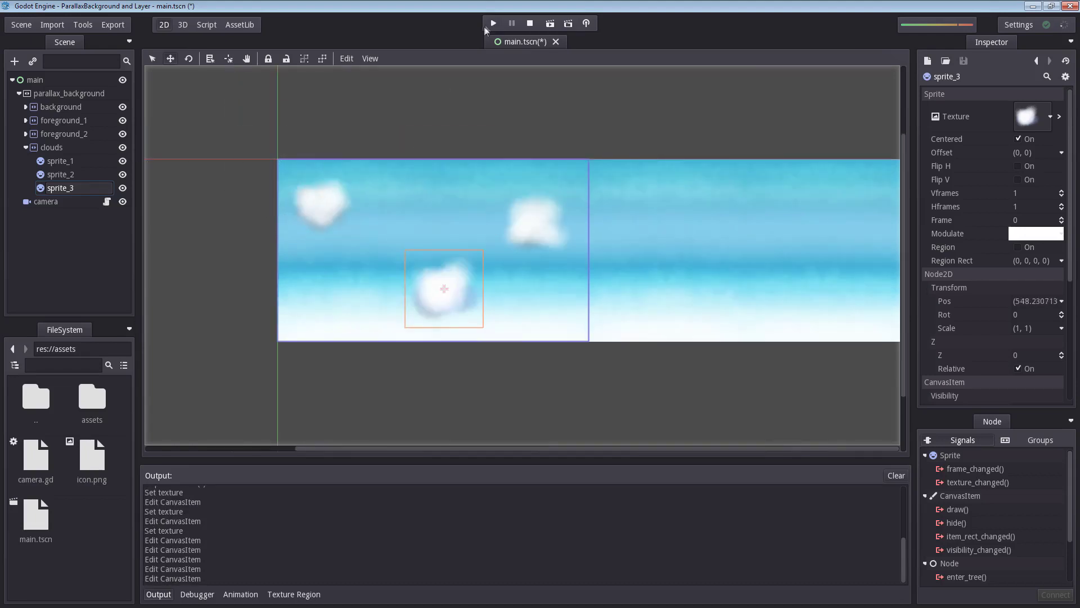
Step: Save the scene and inspect the clouds layer's Mirroring x value
key(ctrl+s)
click(67, 145)
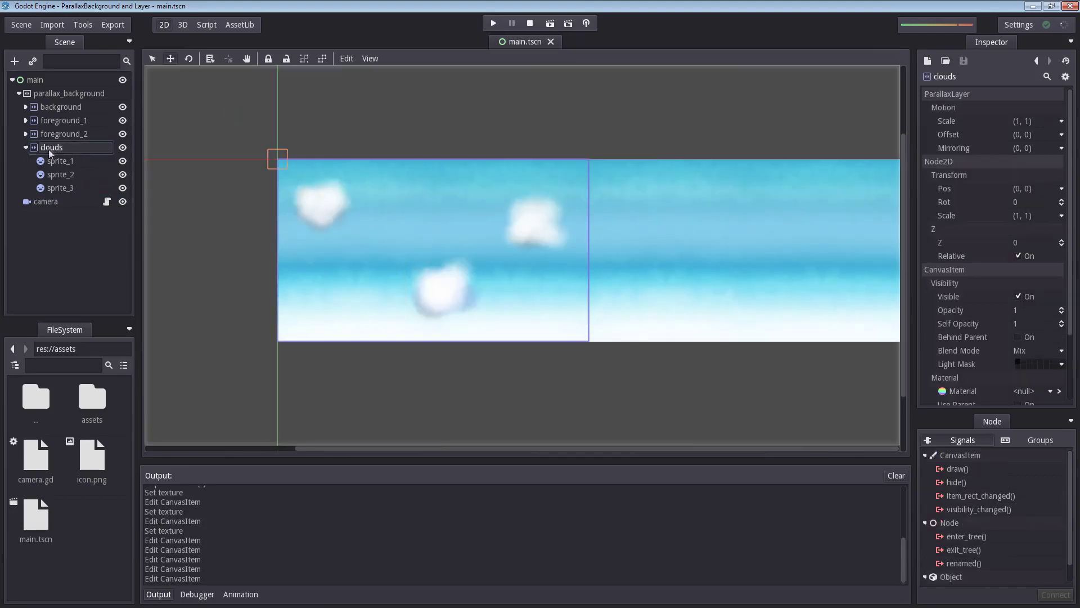
scroll(529, 234, up, 3)
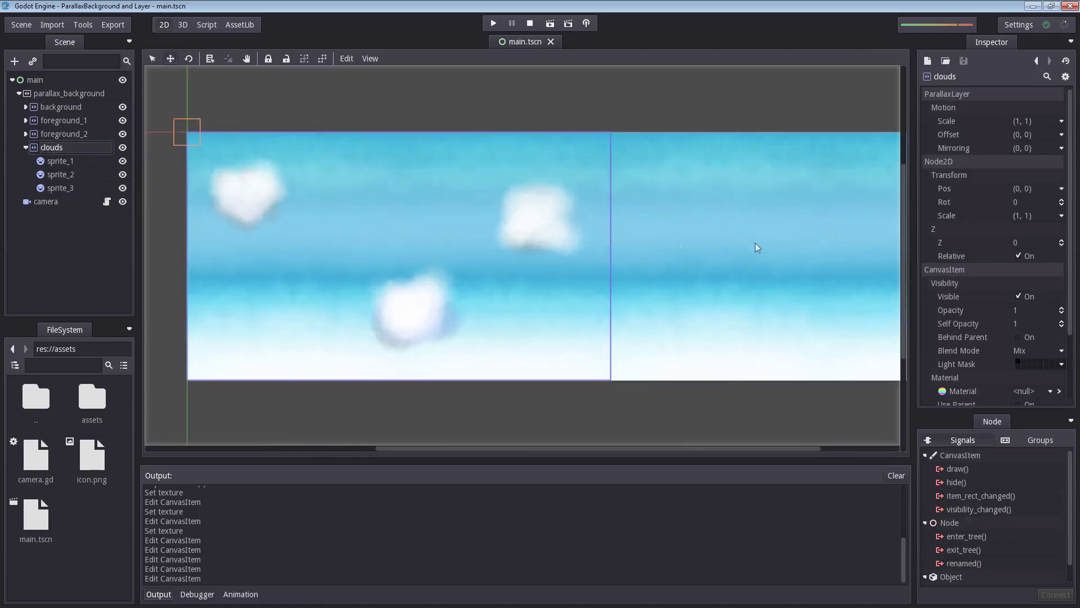
scroll(1018, 158, down, 3)
scroll(1018, 162, up, 3)
scroll(572, 213, down, 2)
scroll(416, 258, up, 1)
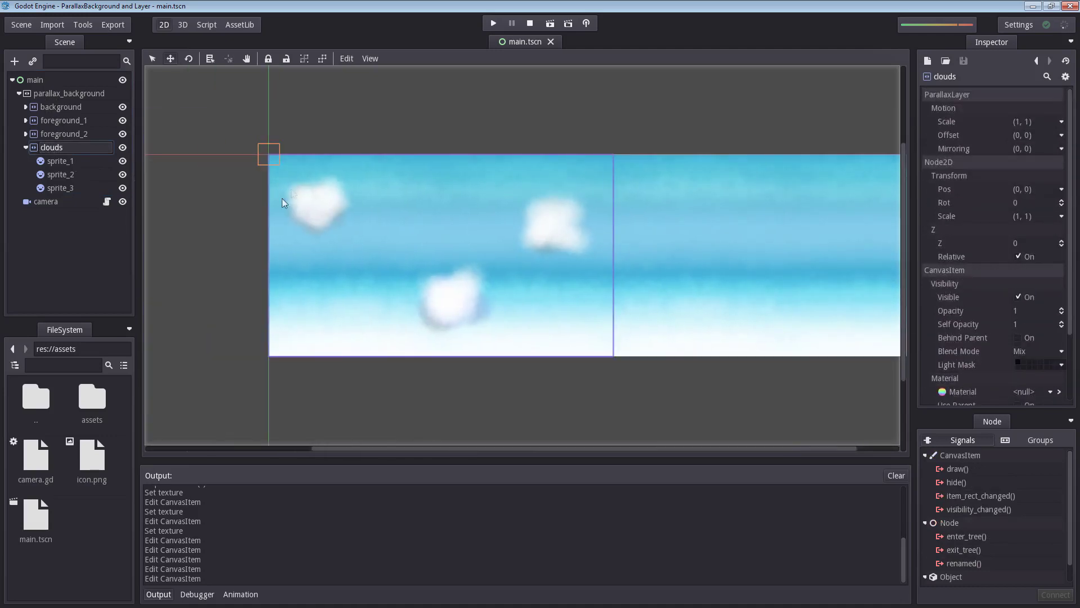
click(1017, 149)
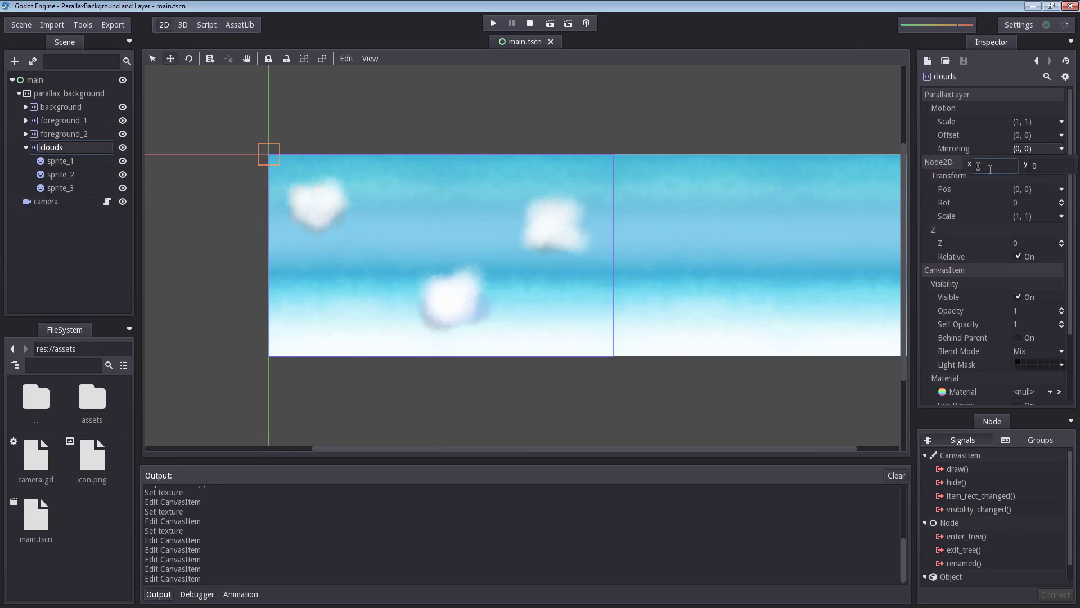
click(995, 166)
Step: Reposition the clouds, putting sprite_2 in the sky's right section (x≈1227) and sprite_3 near x 710
click(60, 188)
click(60, 175)
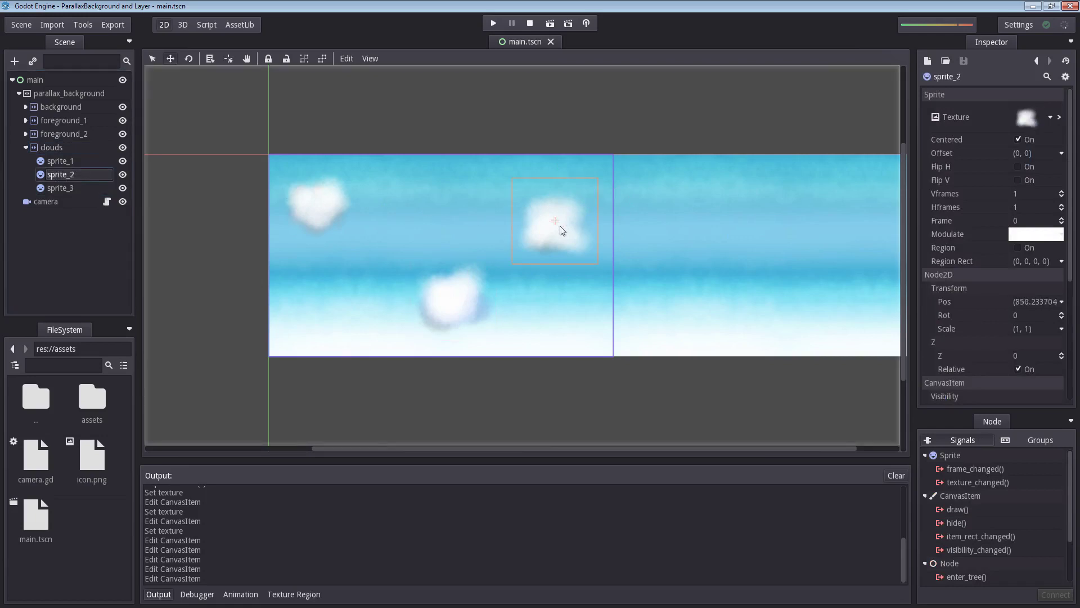
drag(560, 230, 730, 235)
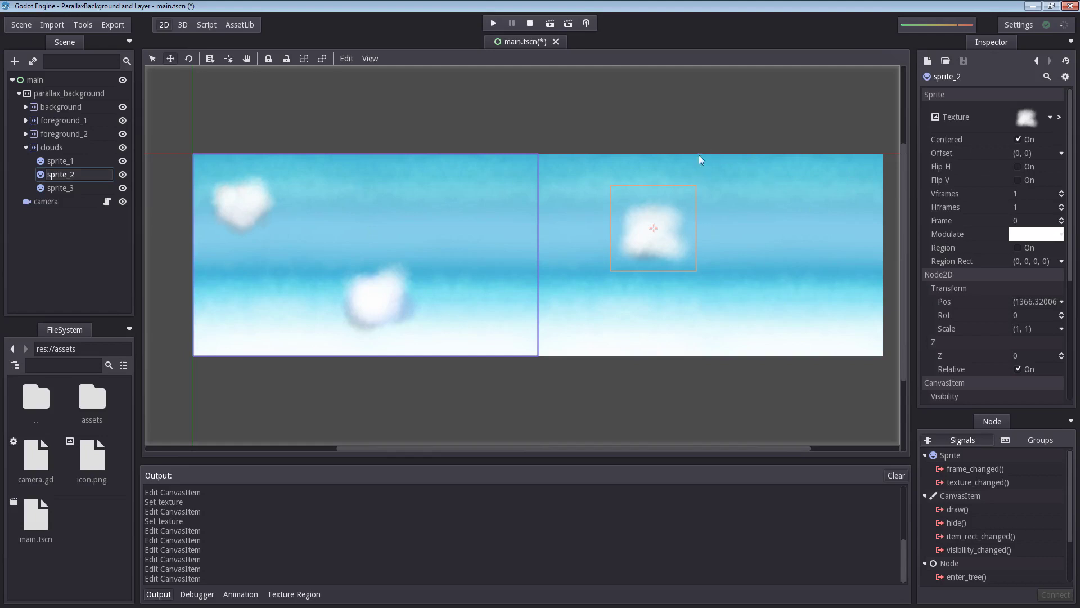
alt+drag(702, 145, 702, 157)
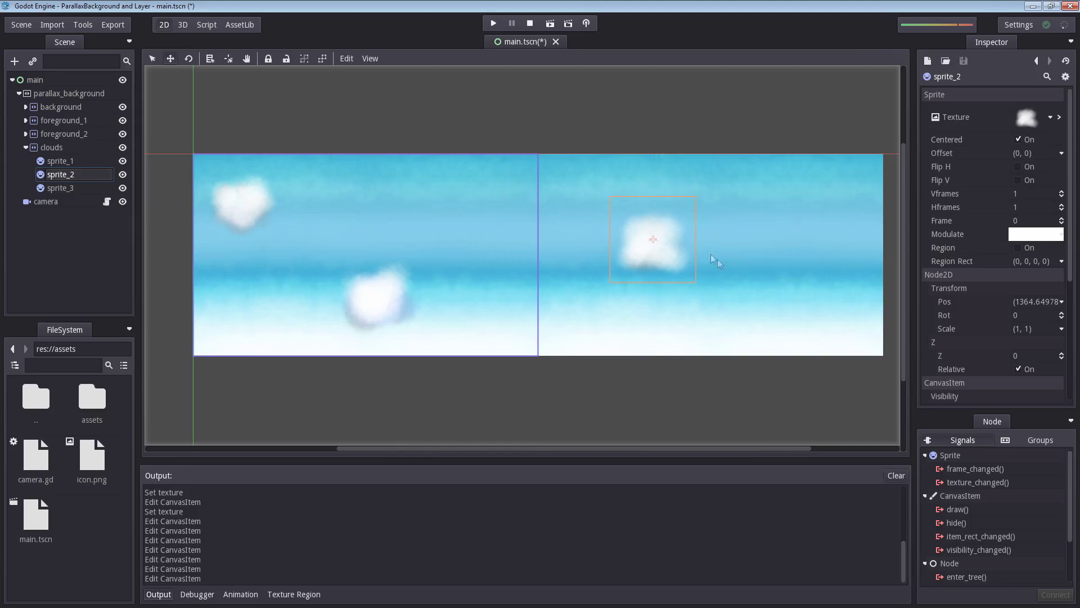
alt+drag(704, 250, 633, 216)
click(61, 188)
drag(340, 296, 380, 281)
click(80, 163)
drag(594, 218, 618, 222)
scroll(545, 235, up, 1)
scroll(338, 237, down, 2)
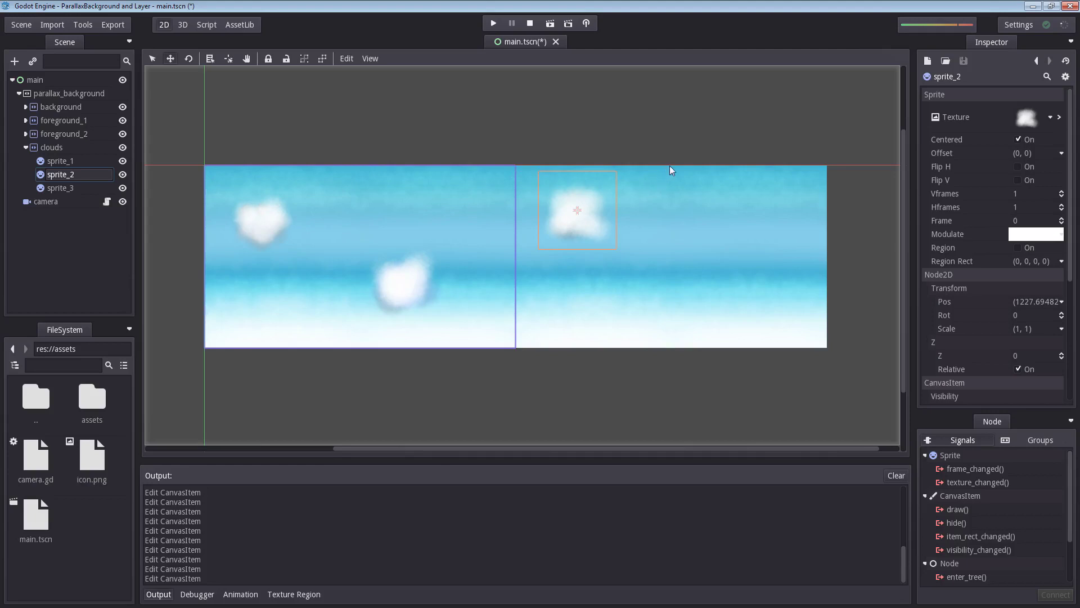
Step: Set the clouds layer's Mirroring x to 512*3 (1536 pixels)
click(65, 148)
click(1021, 149)
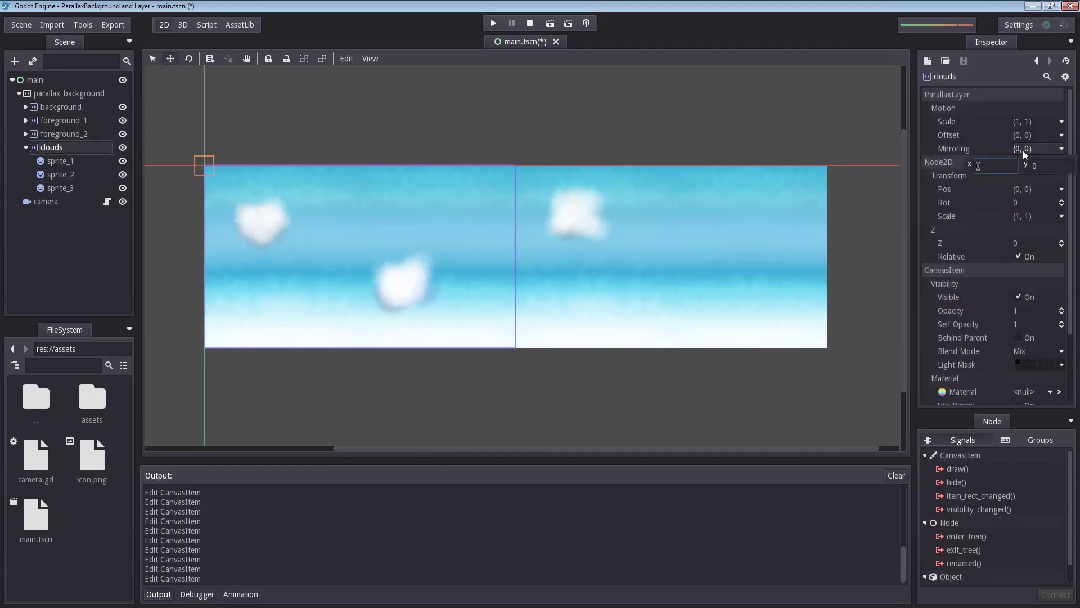
text(512*3)
key(Return)
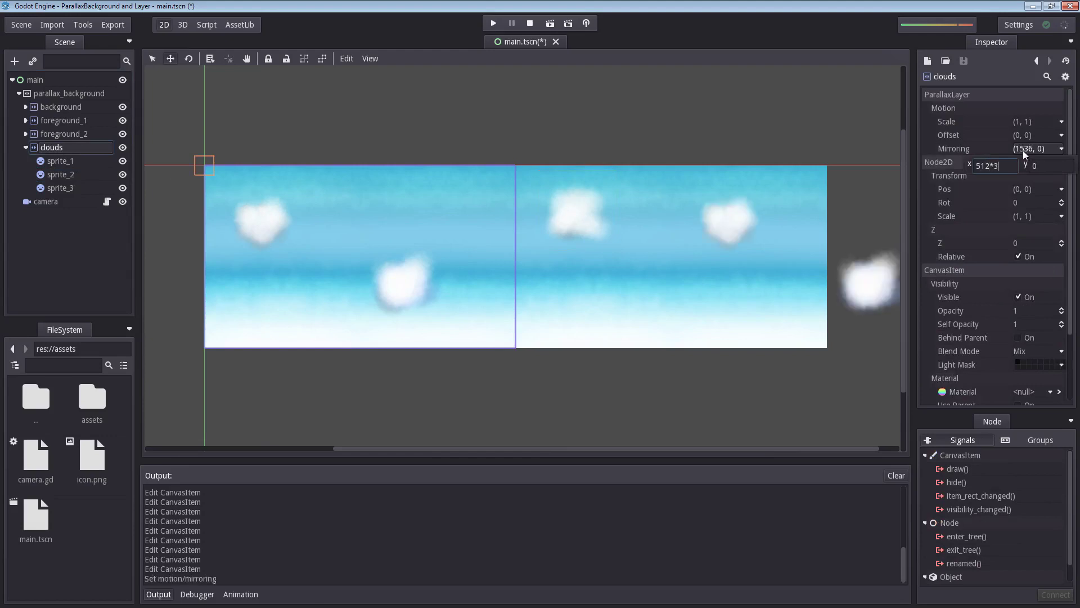
Step: Check the cloud sprites on the canvas, including sprite_3, then reselect the clouds layer
scroll(669, 235, down, 5)
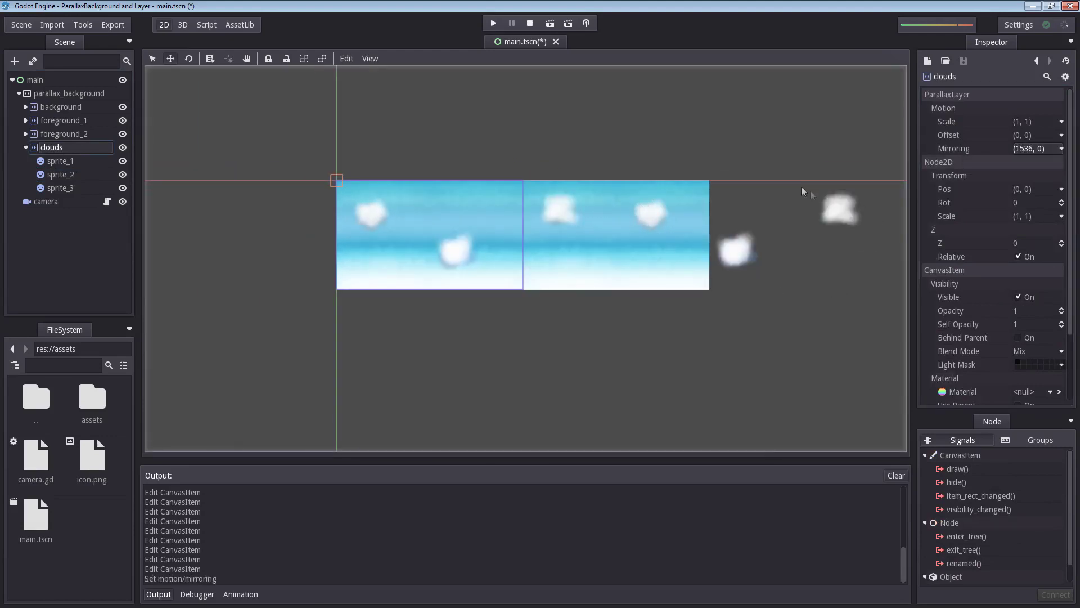
scroll(657, 225, up, 3)
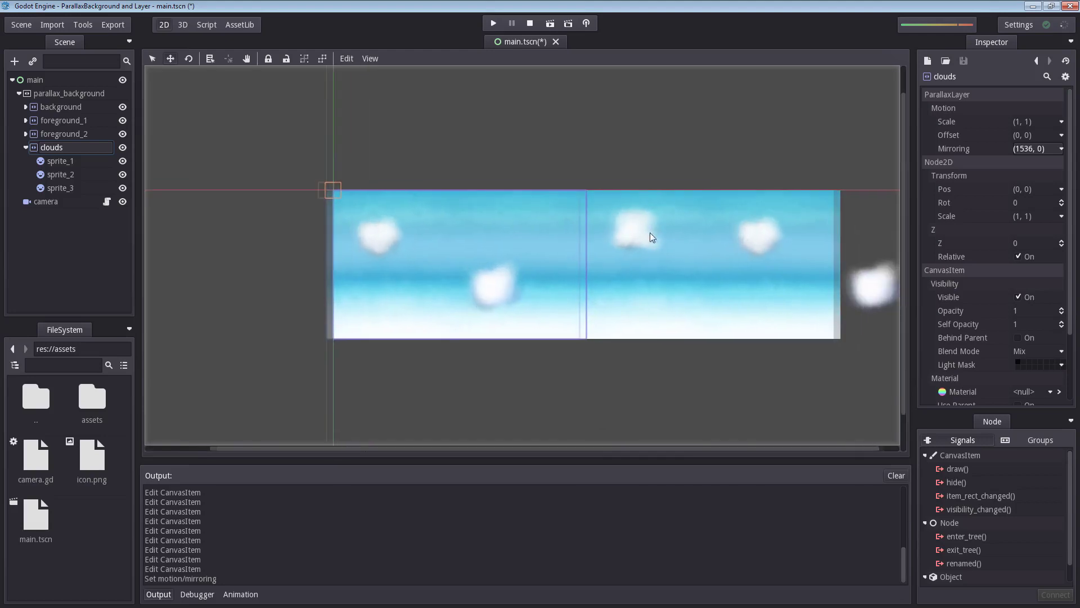
click(367, 242)
click(50, 167)
scroll(405, 236, down, 2)
click(453, 214)
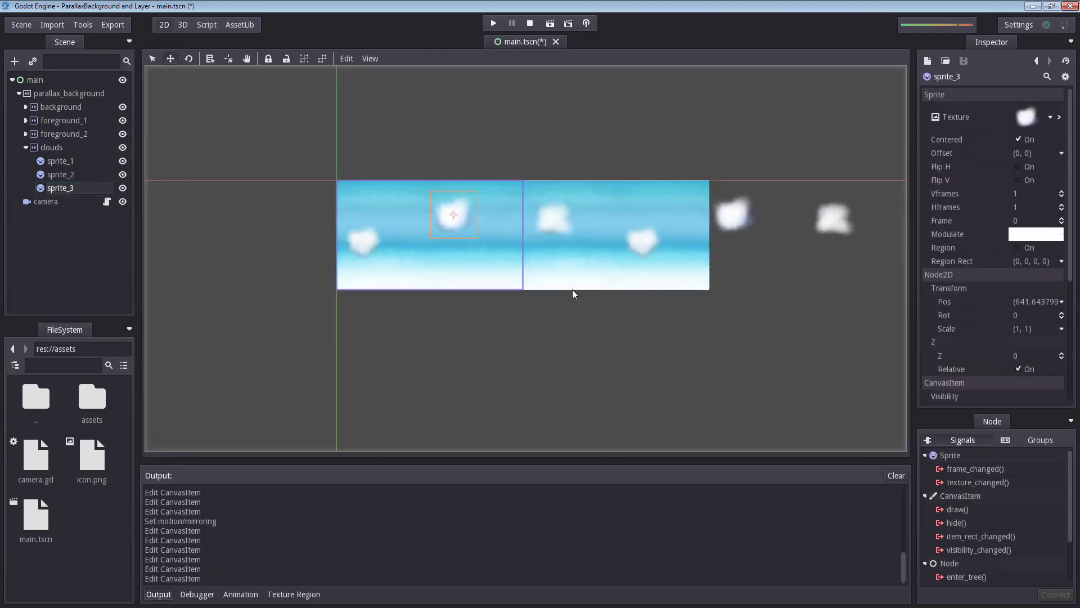
click(56, 148)
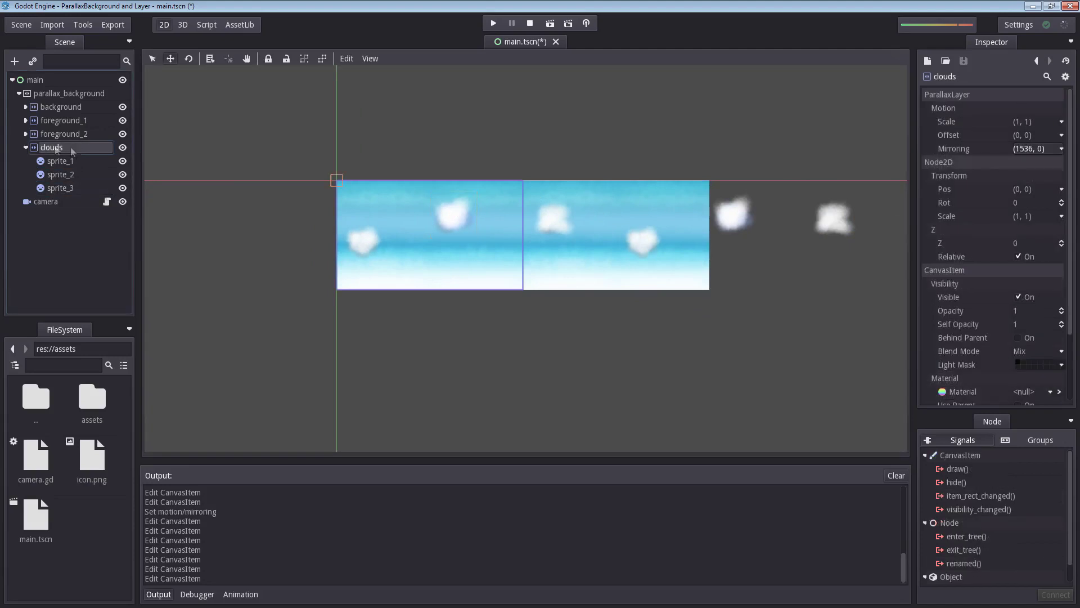
Step: Collapse the clouds layer and run the project with the Play button
click(26, 148)
click(493, 25)
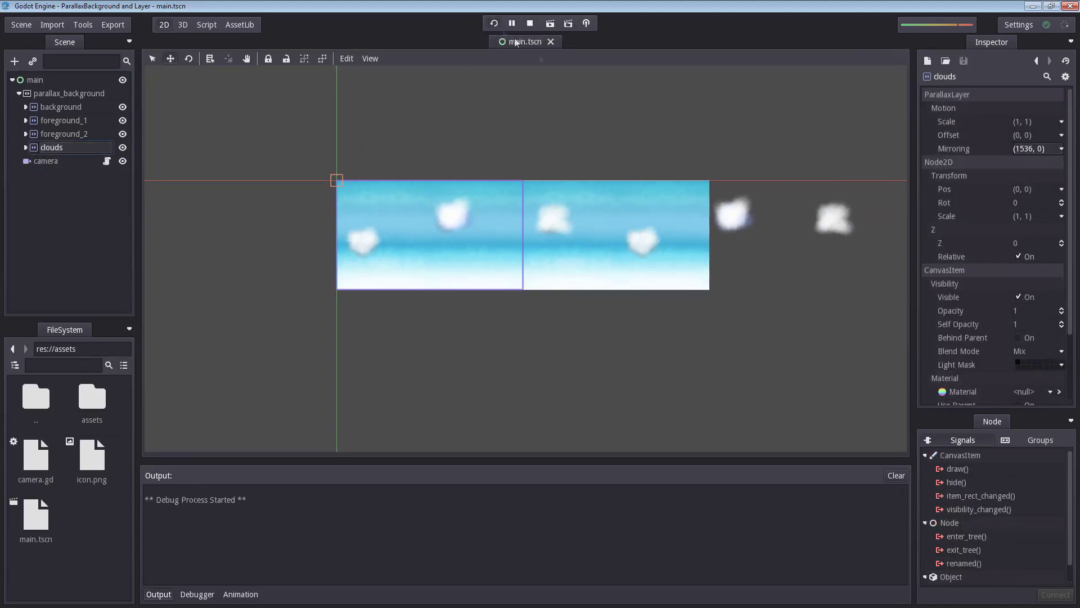